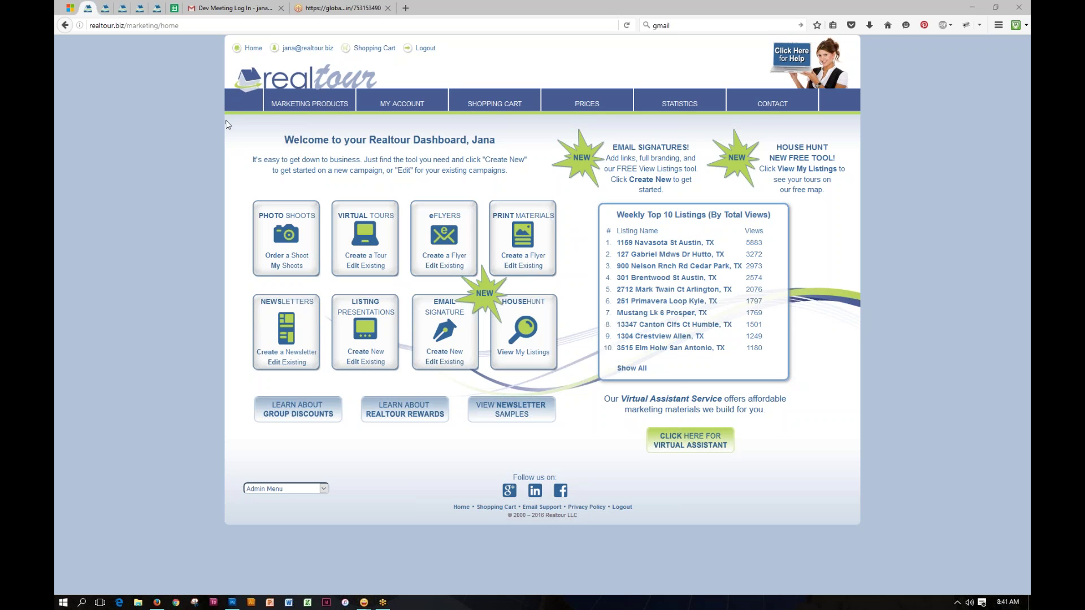
Step: Open the My Account contact info and bio page, then view the ten uploaded headshots
mouse_move(285, 104)
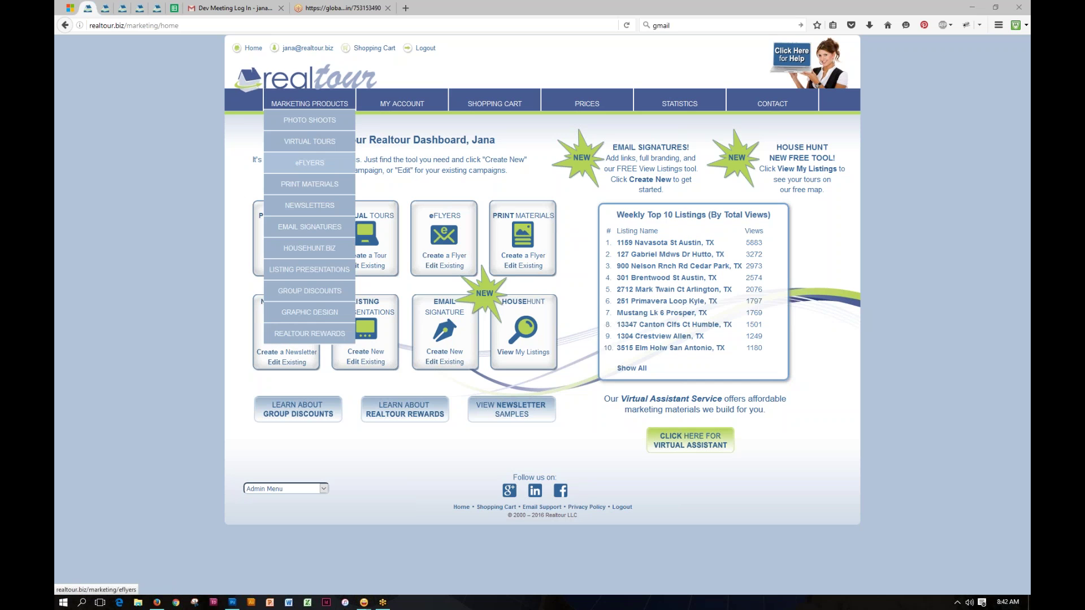
mouse_move(309, 205)
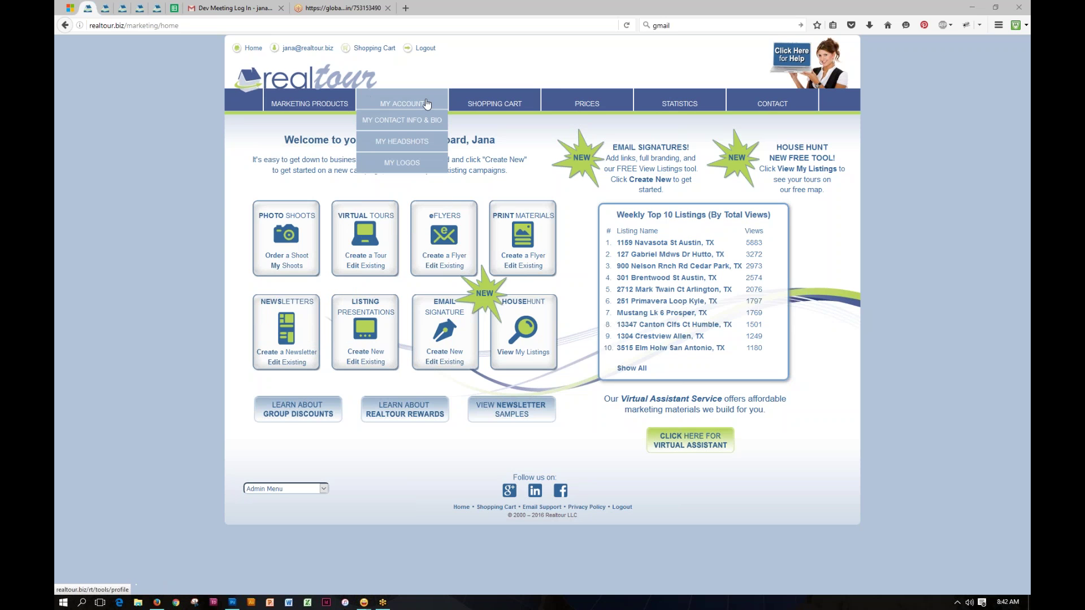
click(402, 120)
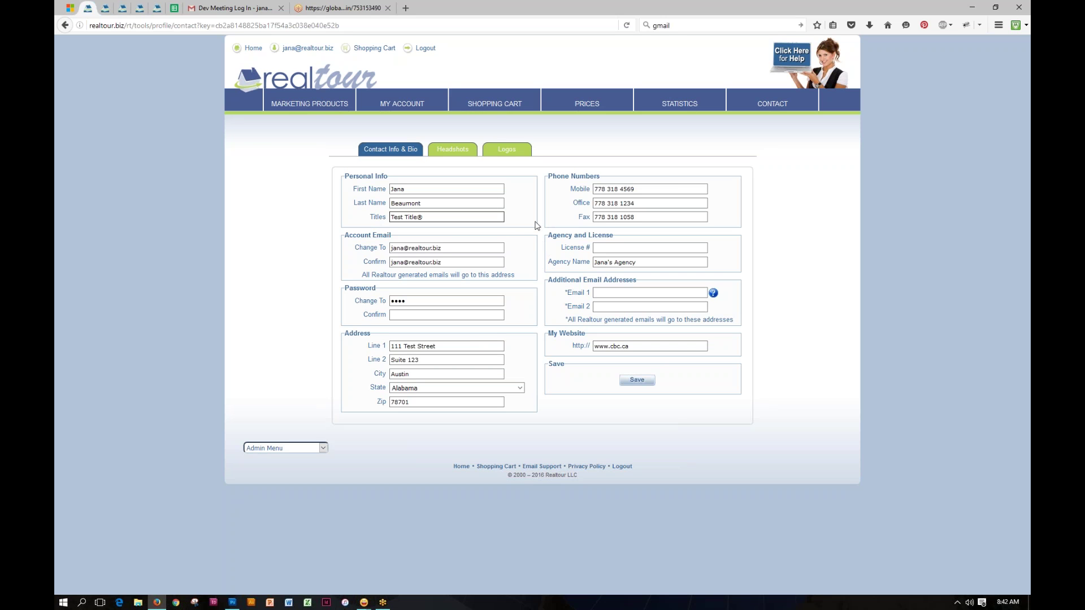
click(448, 152)
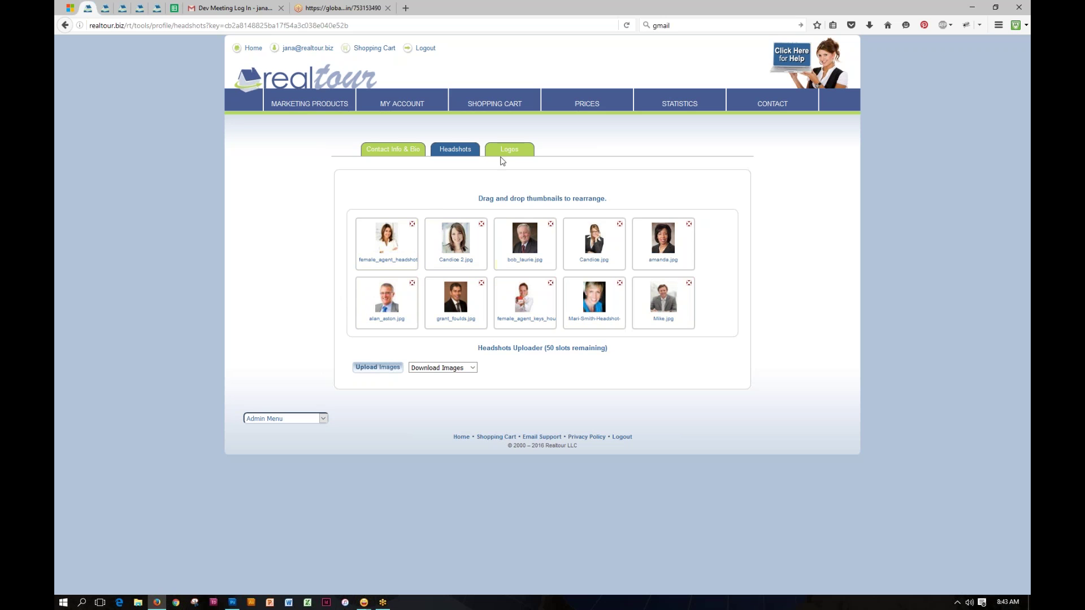
Step: Switch to the Logos page showing 24 uploaded brokerage logos and 36 free slots
click(506, 150)
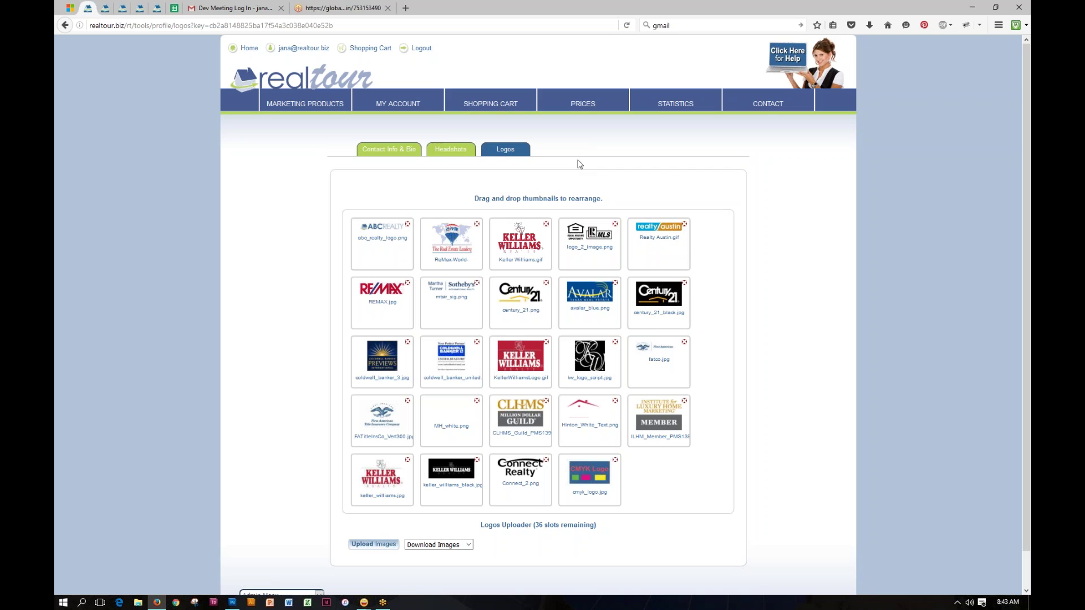
mouse_move(404, 104)
mouse_move(498, 104)
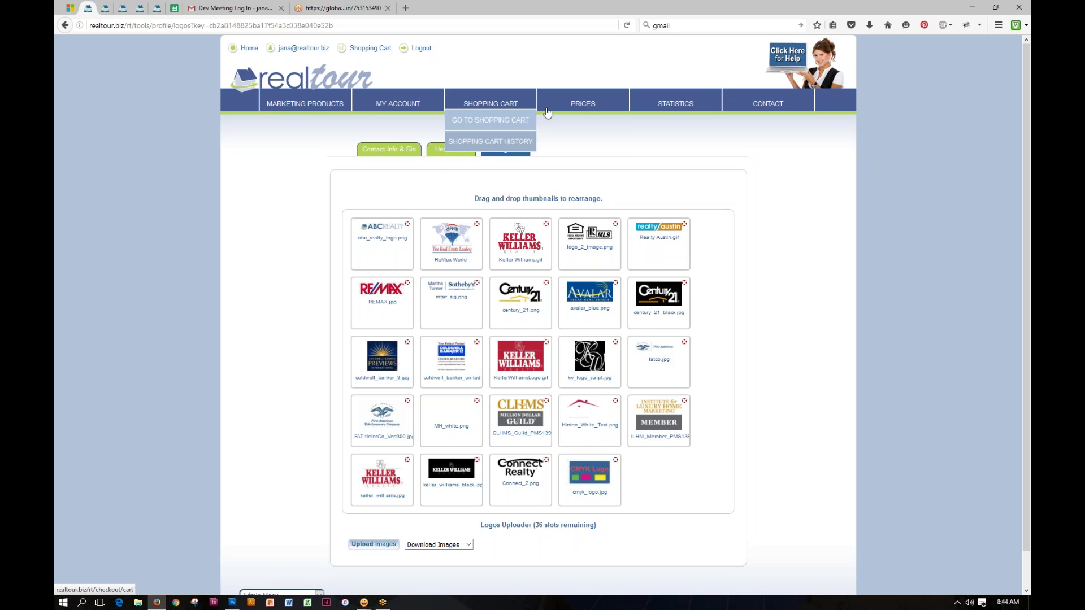
mouse_move(602, 100)
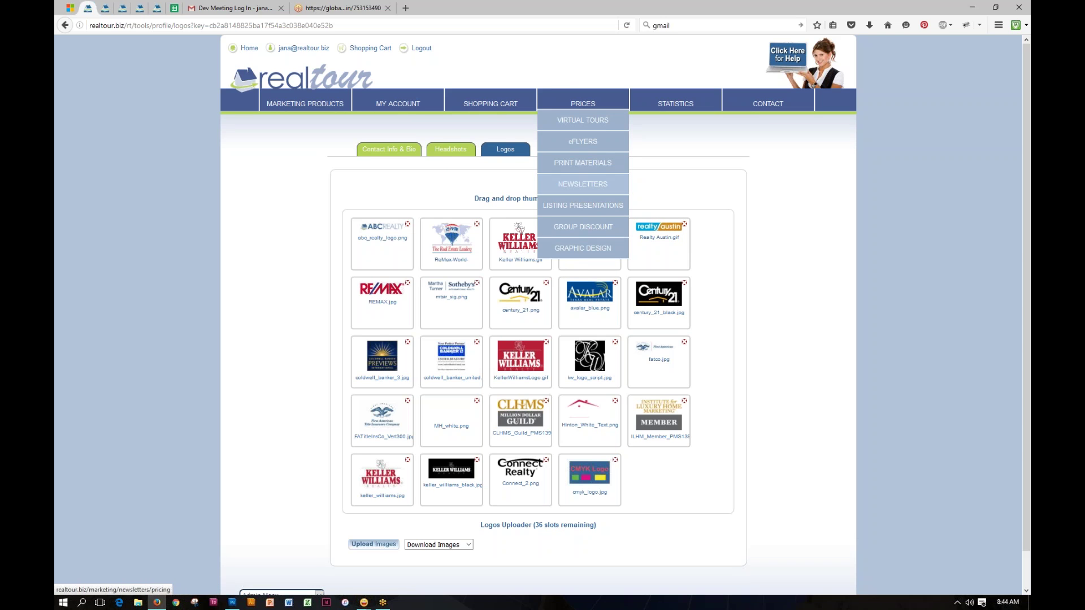
mouse_move(690, 105)
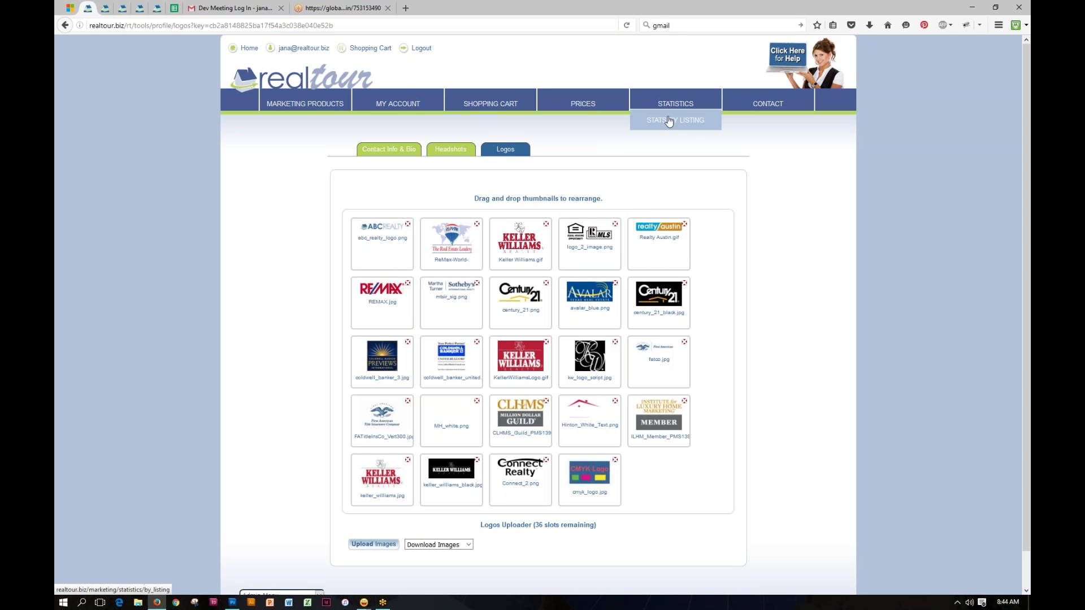
mouse_move(763, 111)
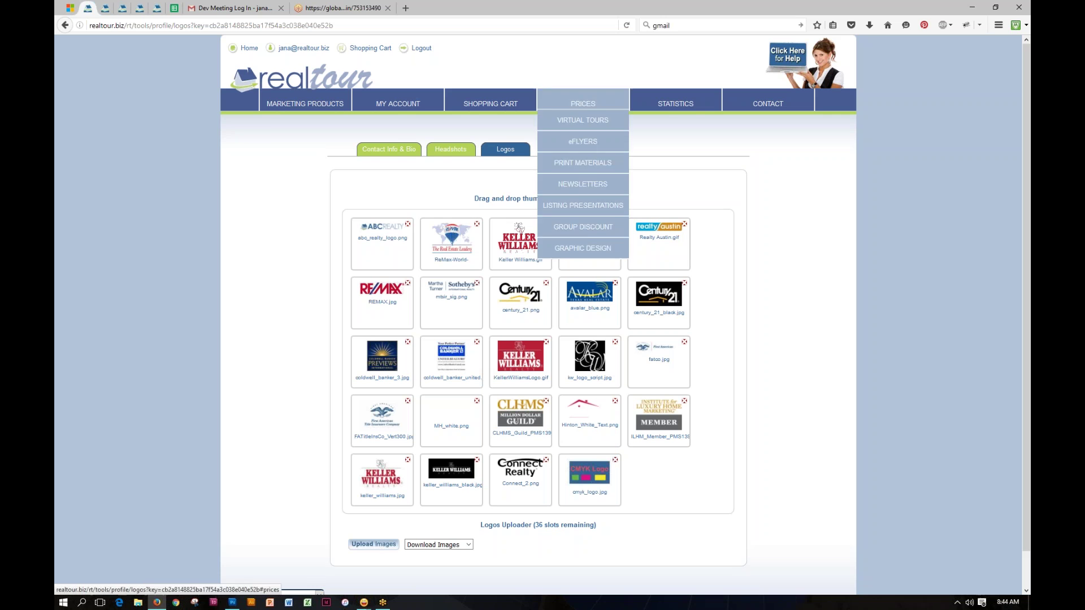
click(327, 78)
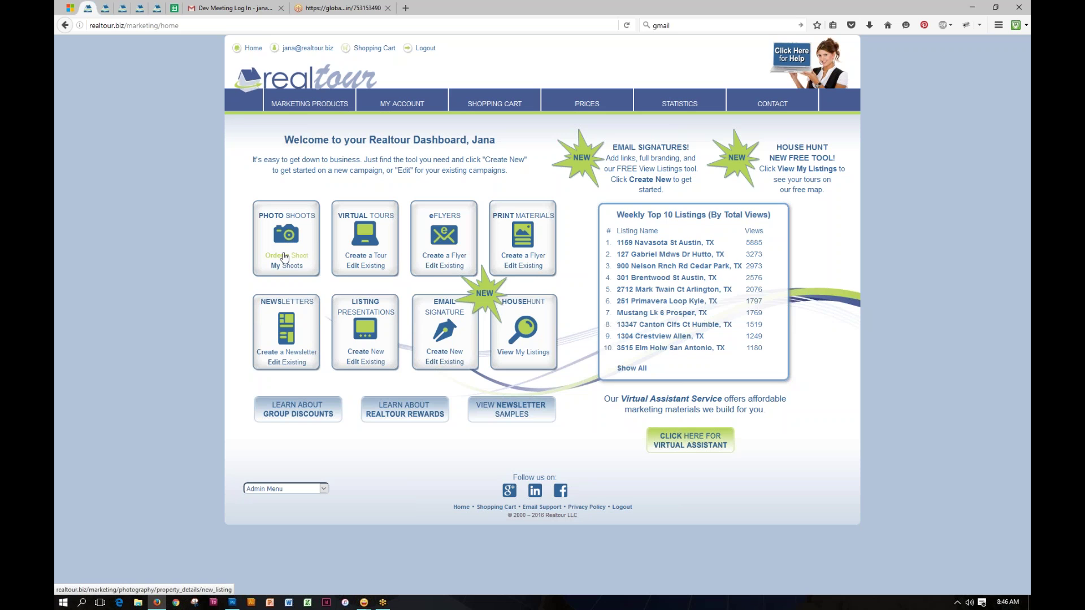
Step: Start a new listing from Order a Shoot under Photo Shoots on the dashboard
click(284, 256)
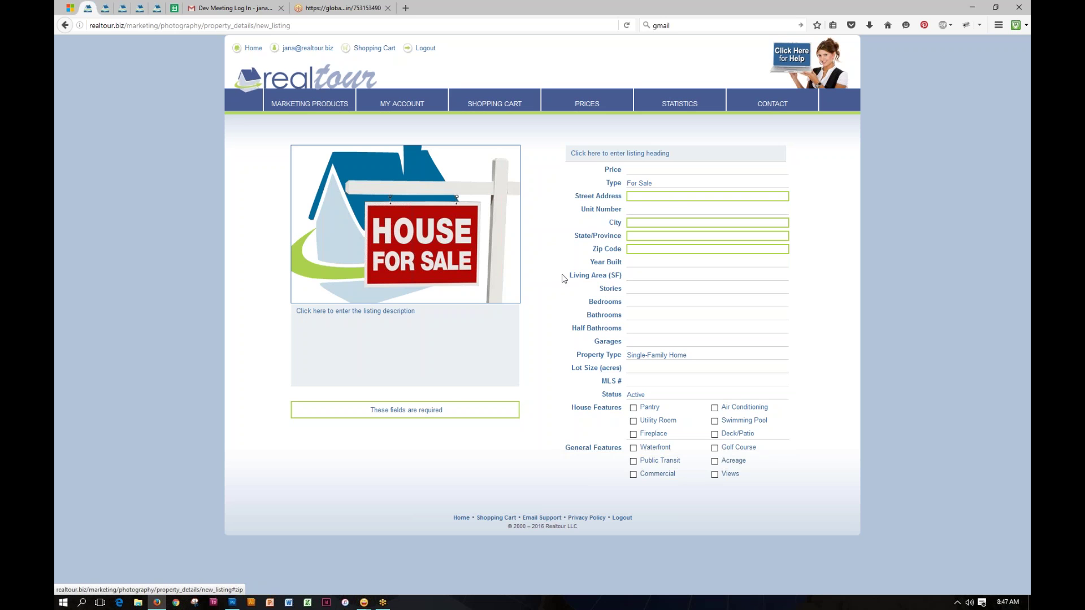
click(634, 198)
text(1)
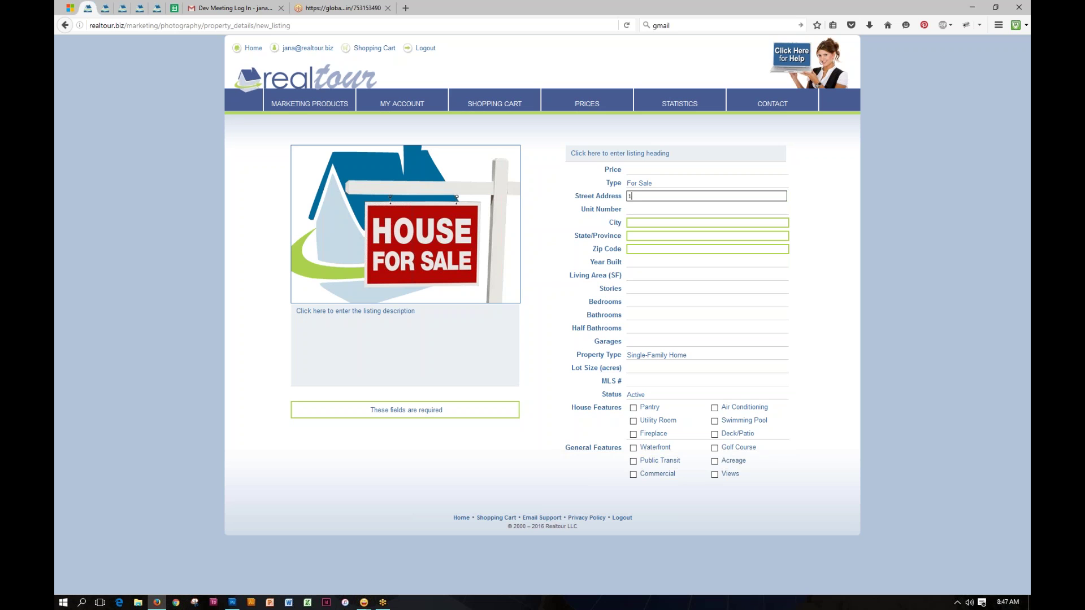
text(23 Friday Street)
click(642, 222)
text(A)
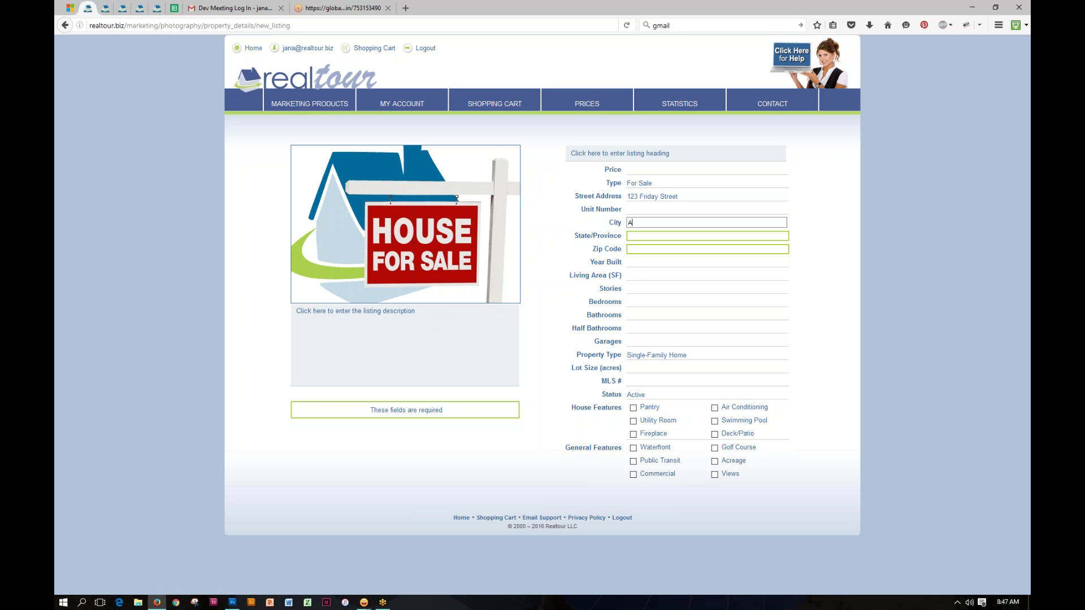
text(ustin)
key(Tab)
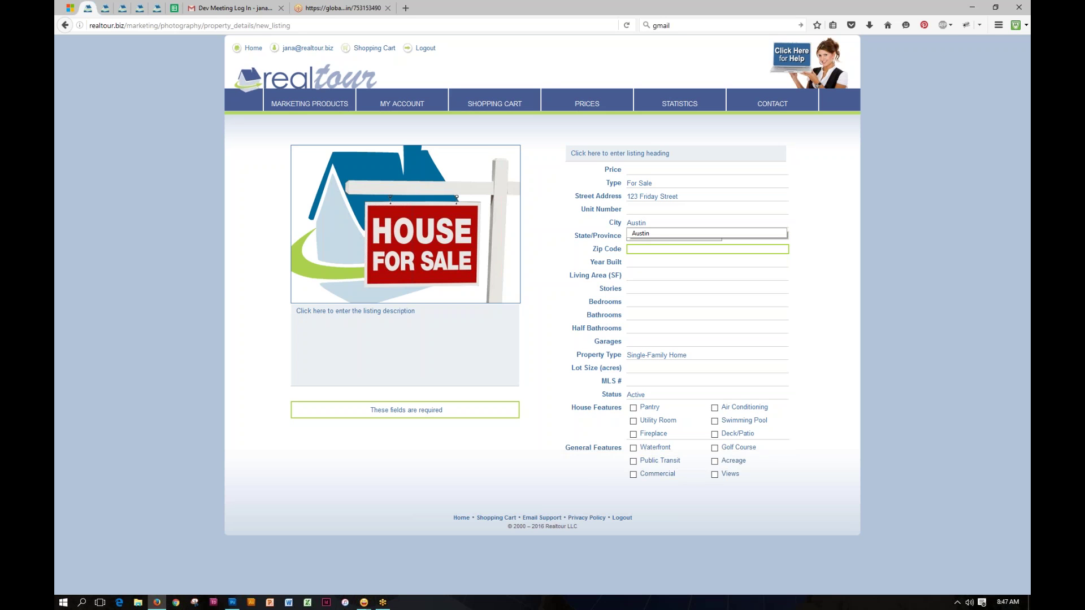
key(Tab)
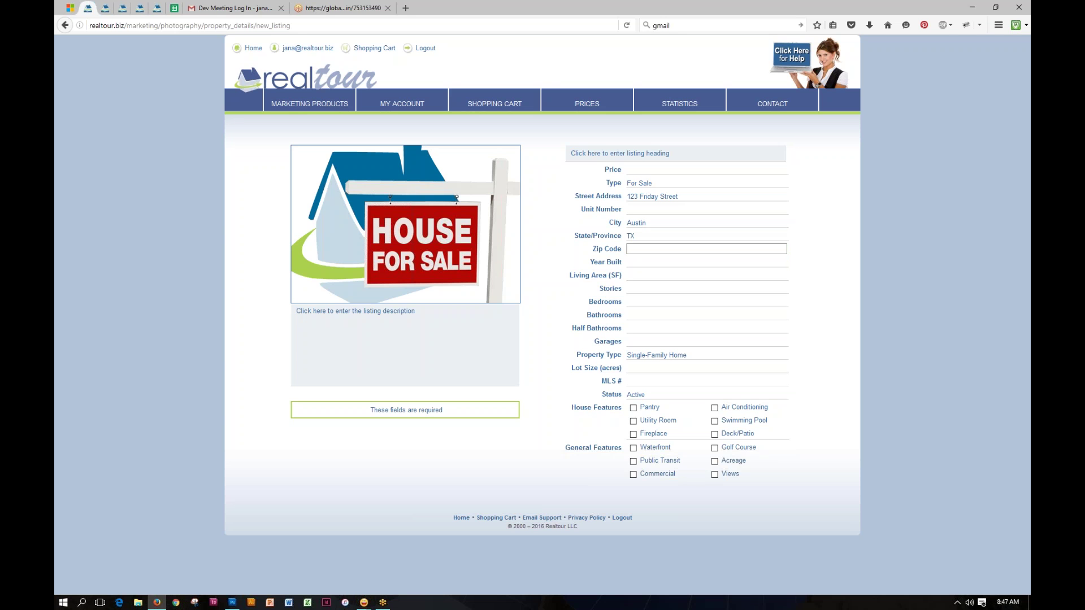
text(78701)
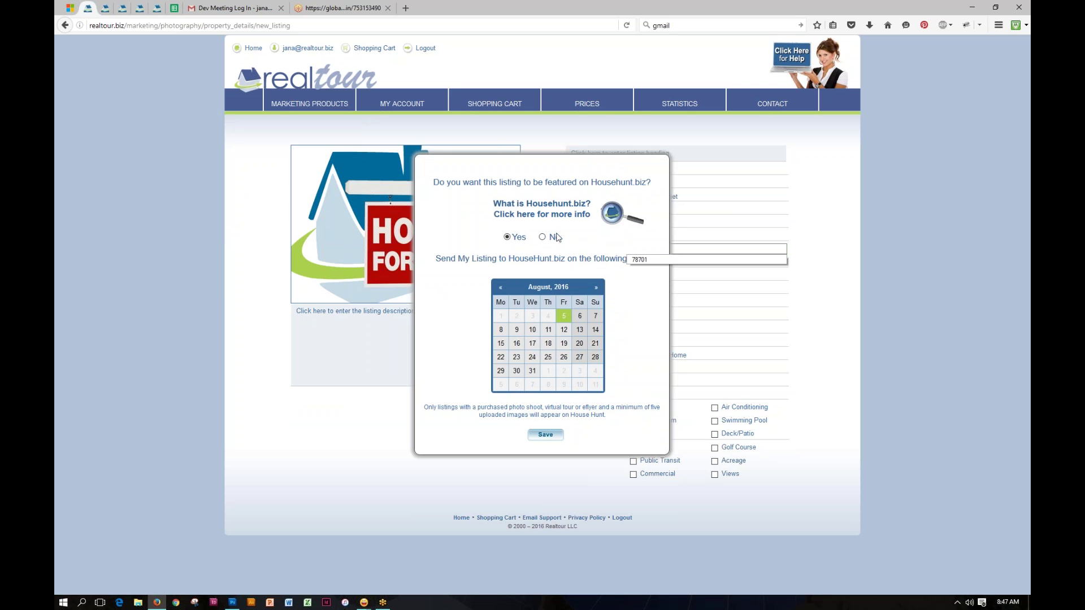
Step: Choose No for featuring the listing on Househunt.biz and save
click(543, 237)
click(551, 436)
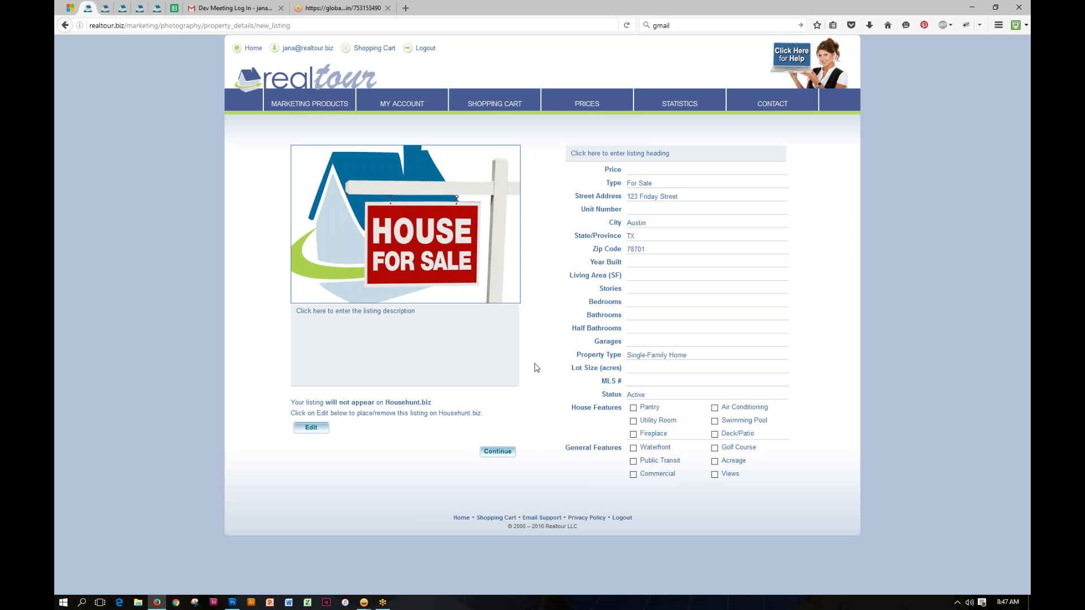
Step: Submit the Single-Family Home listing details for 123 Friday Street
click(498, 454)
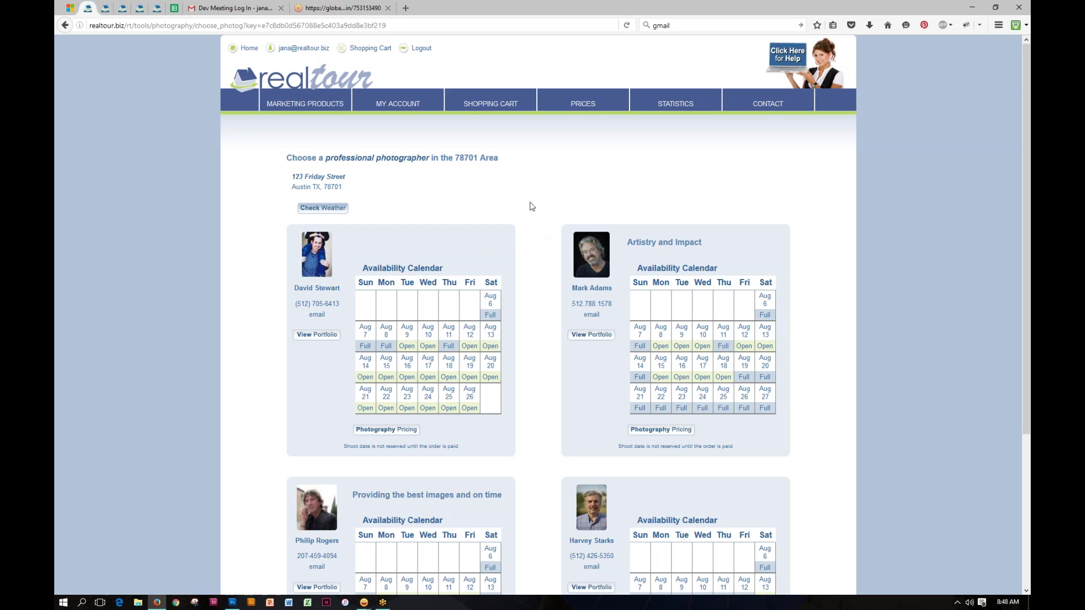
Step: Browse the four 78701-area photographers' August availability calendars
drag(455, 157, 482, 154)
click(503, 178)
scroll(548, 232, down, 2)
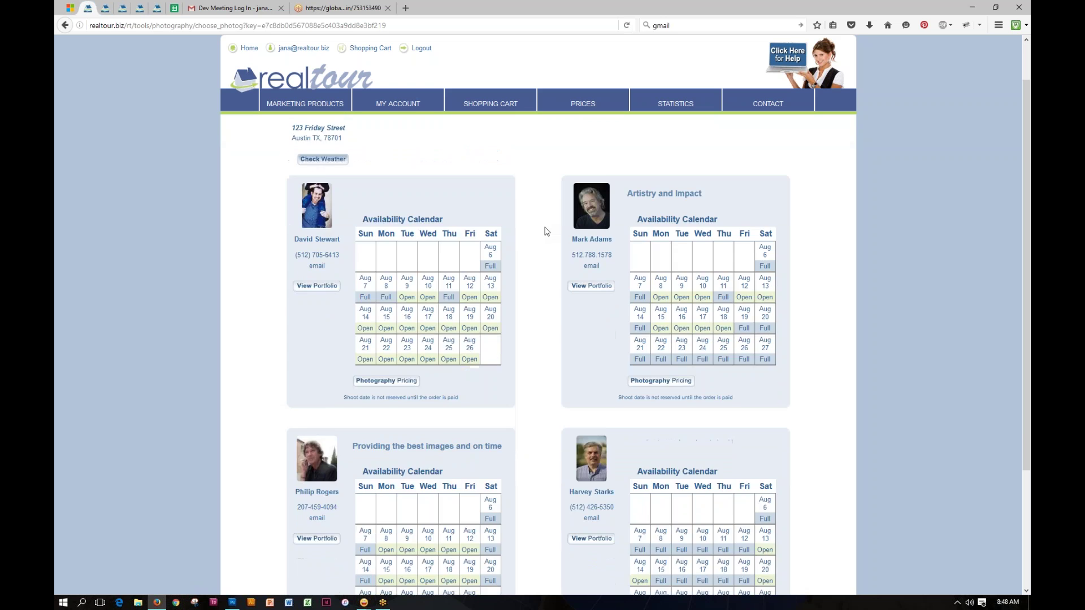
scroll(547, 231, down, 2)
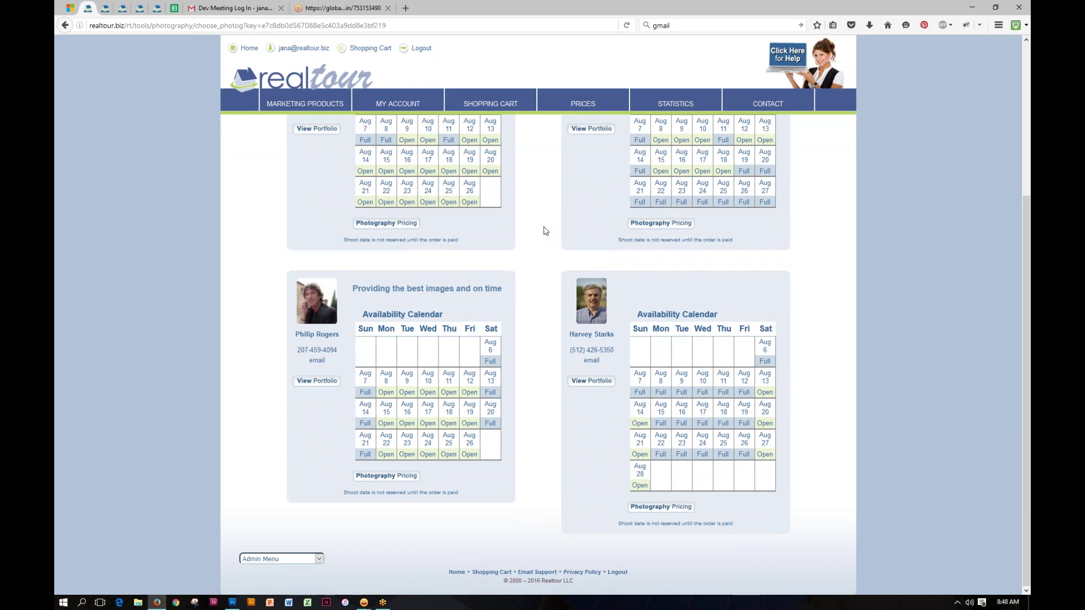
scroll(546, 231, up, 3)
scroll(545, 231, down, 1)
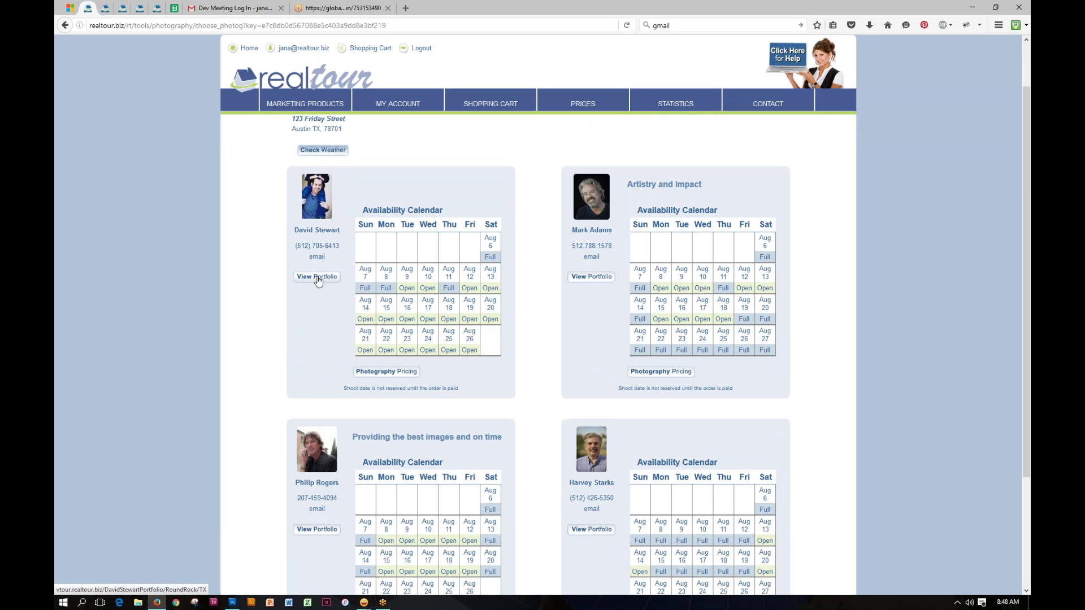
Step: Review the first photographer's pricing, noting Standard Package Stills at $95.00, then close it
click(383, 374)
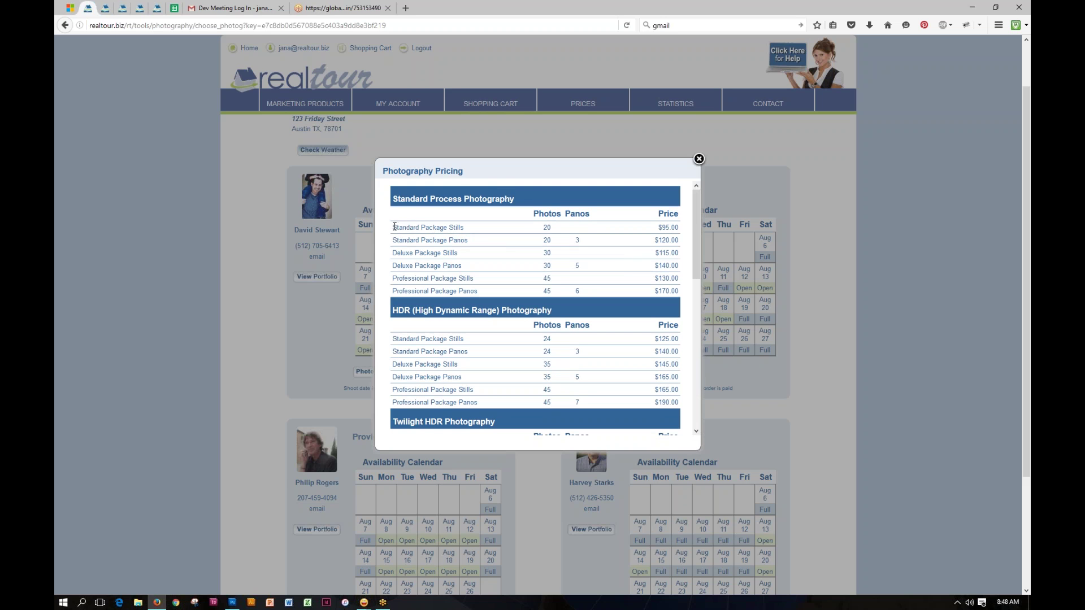
drag(393, 226, 465, 227)
click(542, 231)
drag(657, 228, 690, 229)
mouse_move(697, 219)
mouse_down()
mouse_move(694, 381)
mouse_move(696, 198)
mouse_up()
click(700, 159)
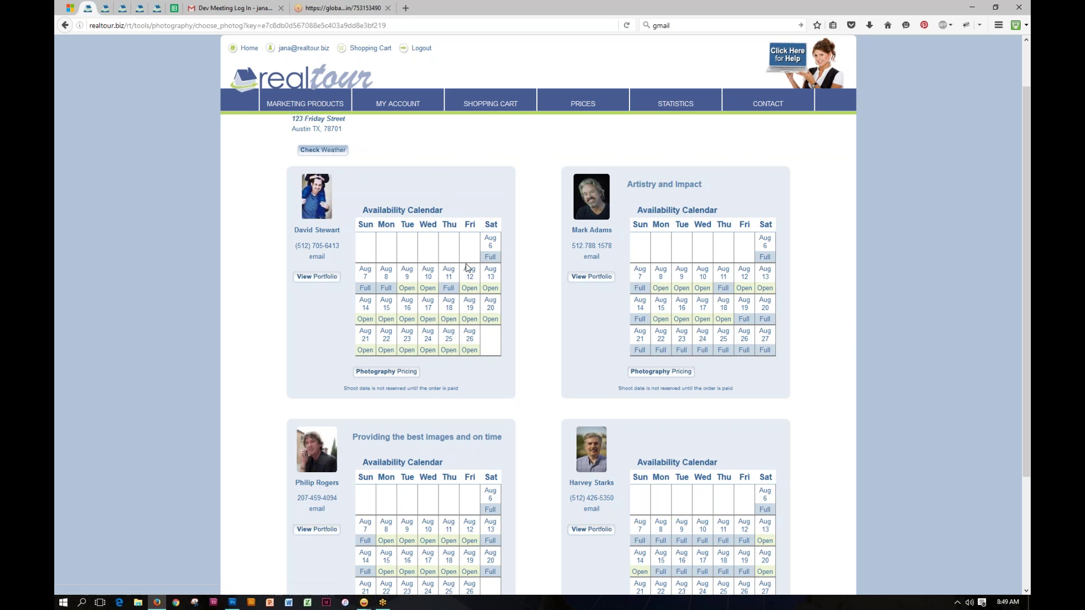
Step: Book the first photographer for Aug 12 with the $95.00 Standard Package Stills and submit
click(469, 275)
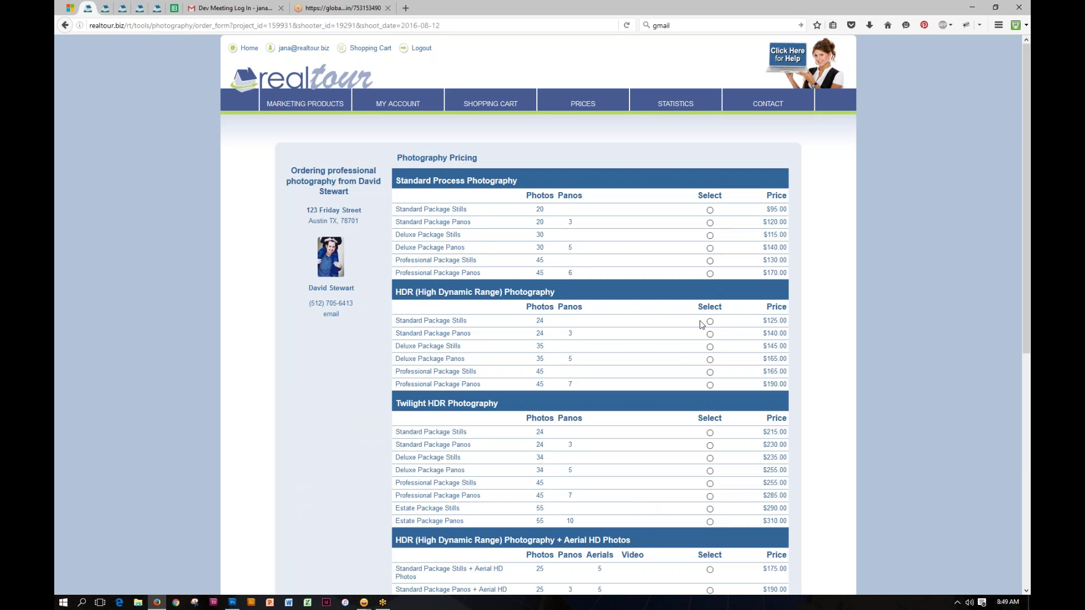
click(710, 211)
scroll(799, 343, down, 10)
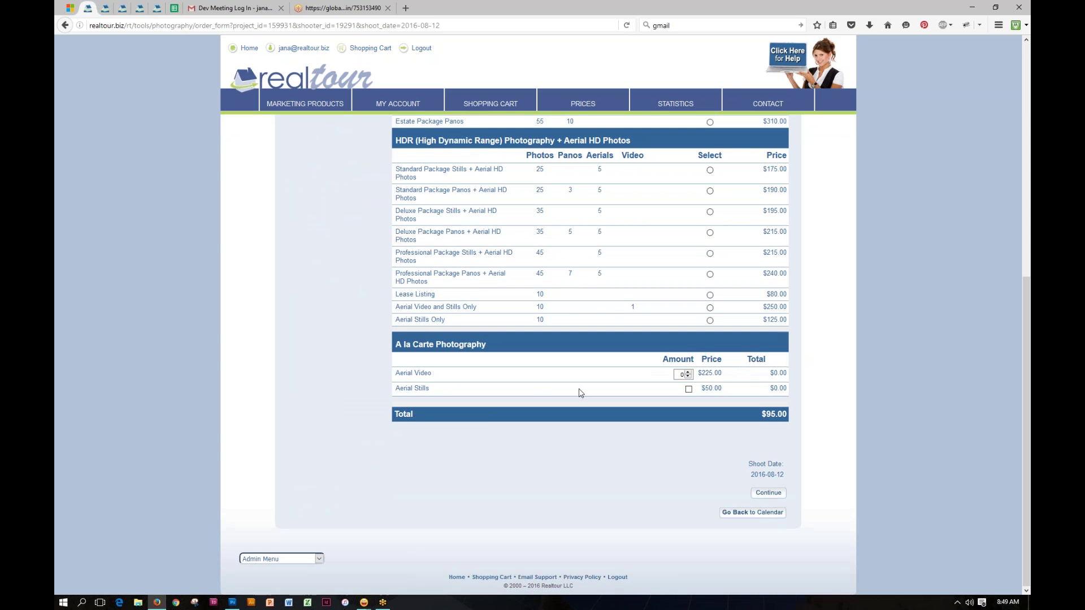
click(770, 494)
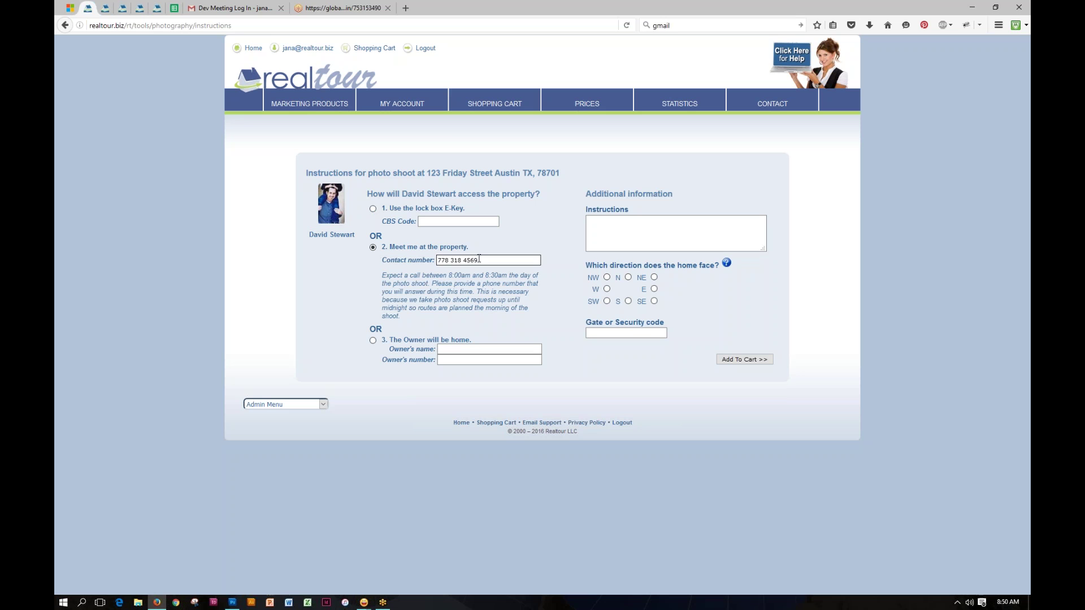
Step: Check the contact number for the meet-at-property option and begin the photographer instructions
drag(479, 260, 437, 257)
mouse_move(402, 107)
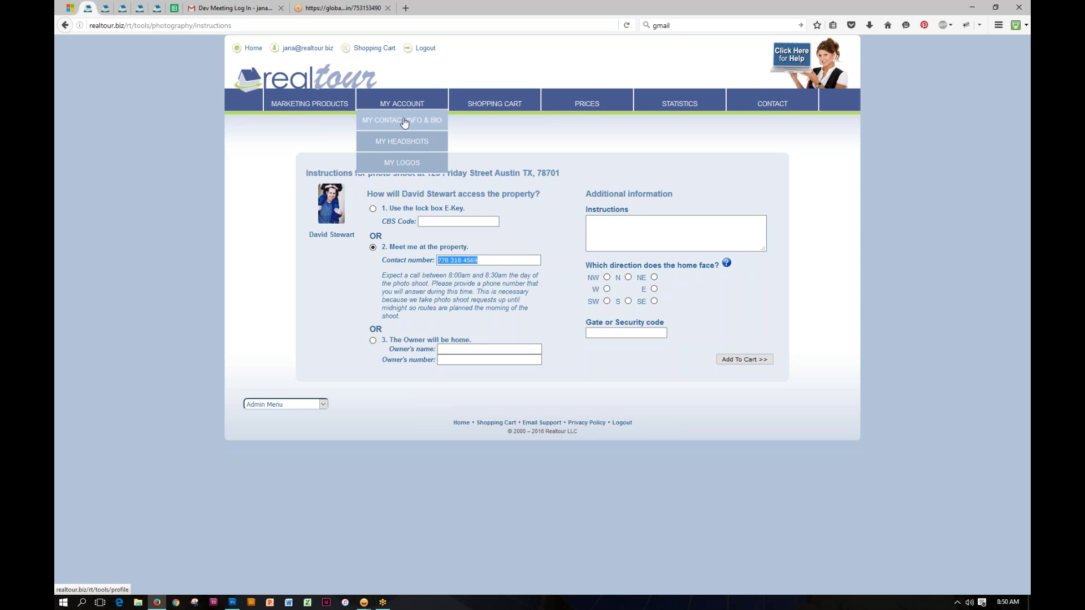
click(499, 244)
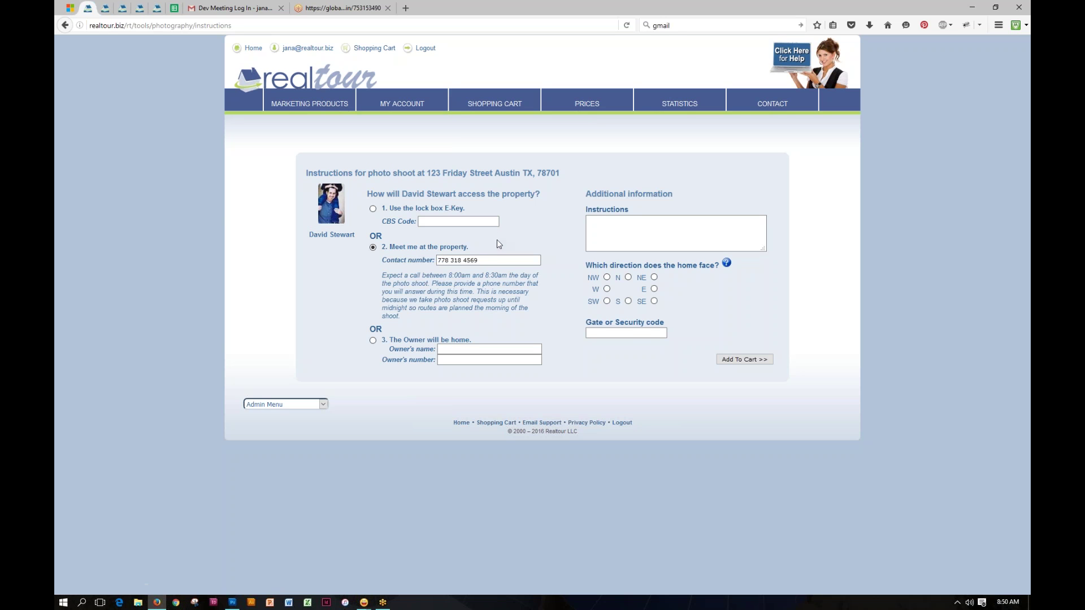
click(478, 259)
click(601, 222)
Step: Add the $95.00 photo shoot to the cart and review the $0.00 Platinum Virtual Tour line and photographer
click(746, 360)
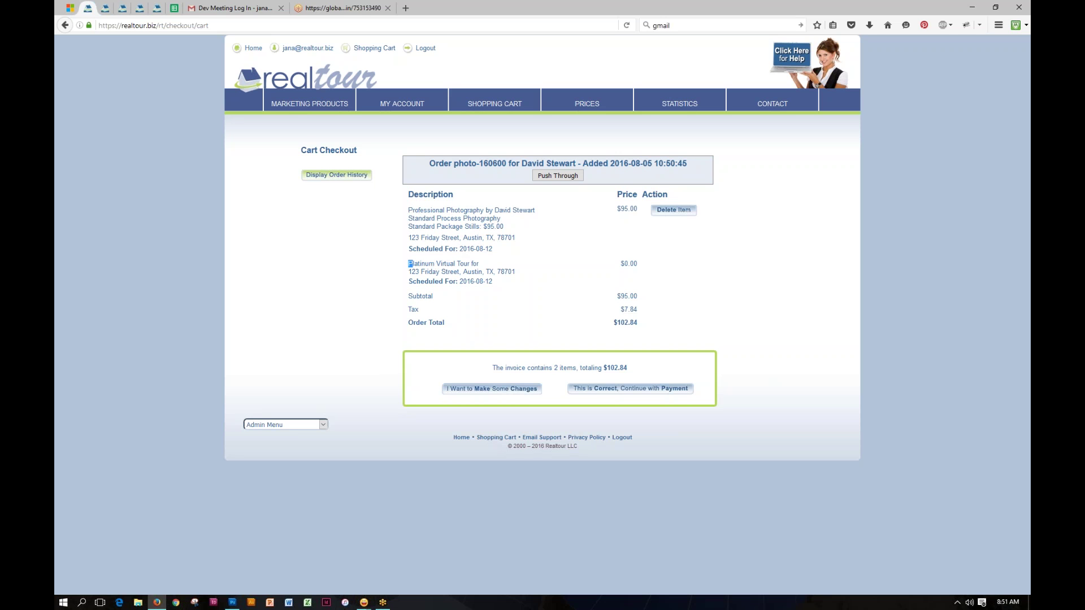
drag(408, 264, 480, 268)
drag(620, 264, 637, 265)
drag(495, 211, 537, 212)
click(862, 11)
click(731, 250)
Step: Go back to the Realtour dashboard home page using the realtour logo
click(285, 77)
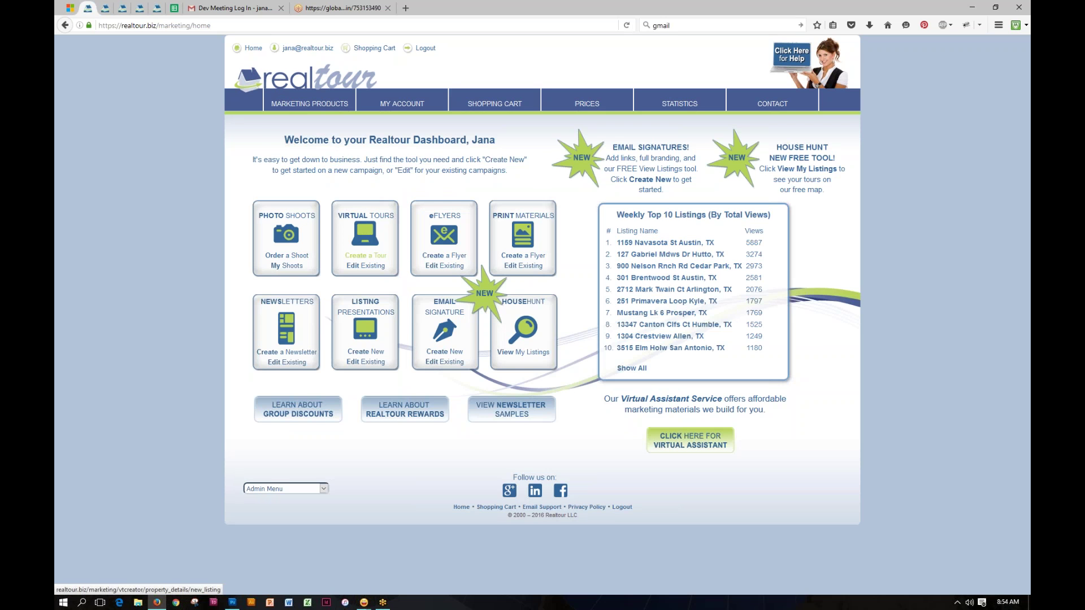
click(365, 267)
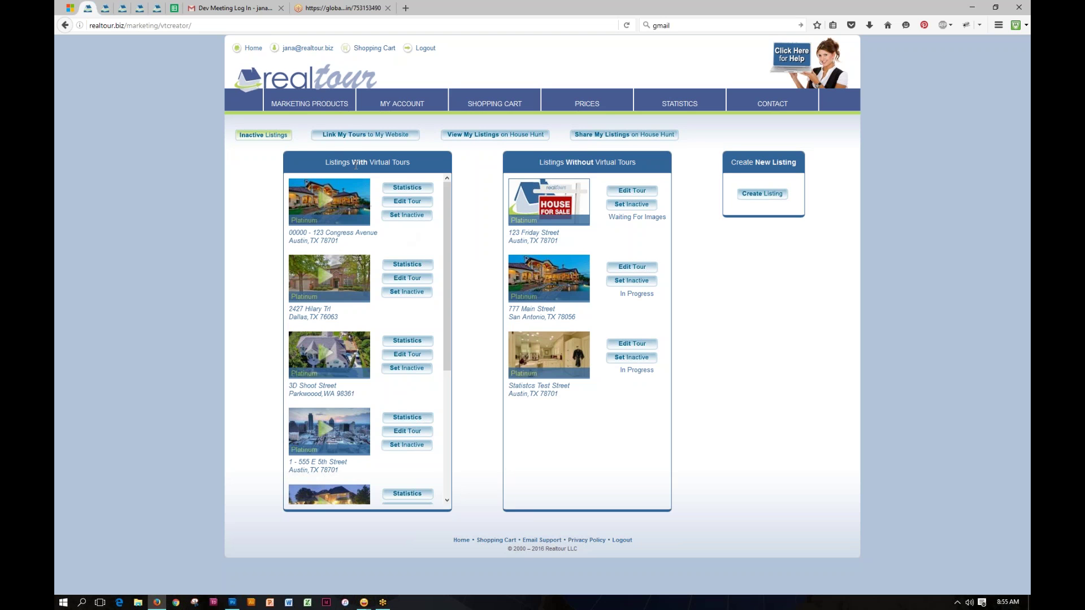
drag(324, 162, 413, 166)
drag(508, 233, 565, 247)
click(610, 218)
drag(611, 218, 668, 220)
click(610, 234)
drag(341, 242, 288, 235)
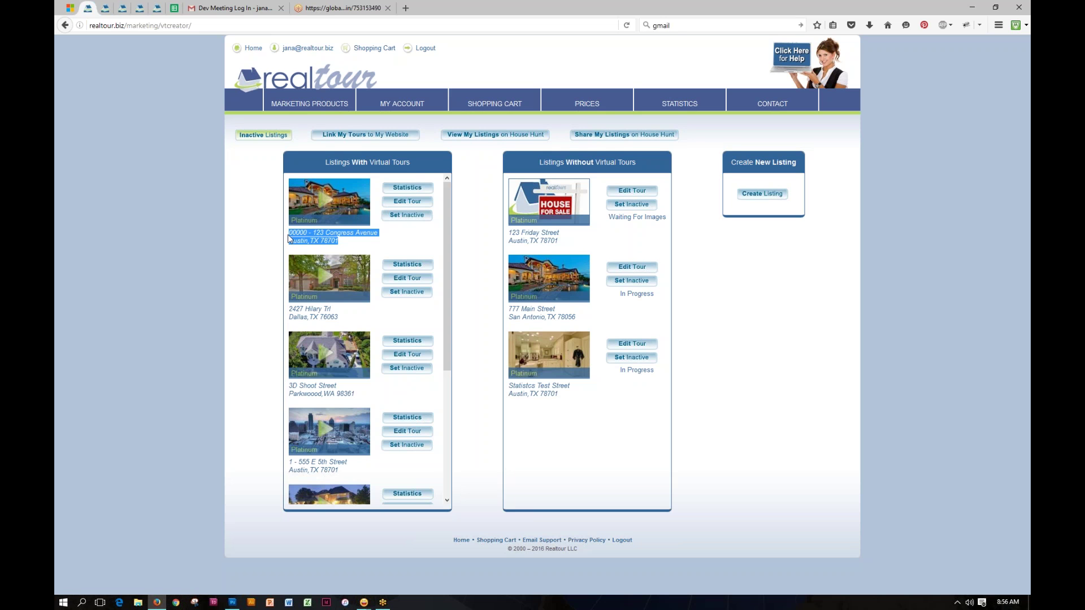
click(423, 234)
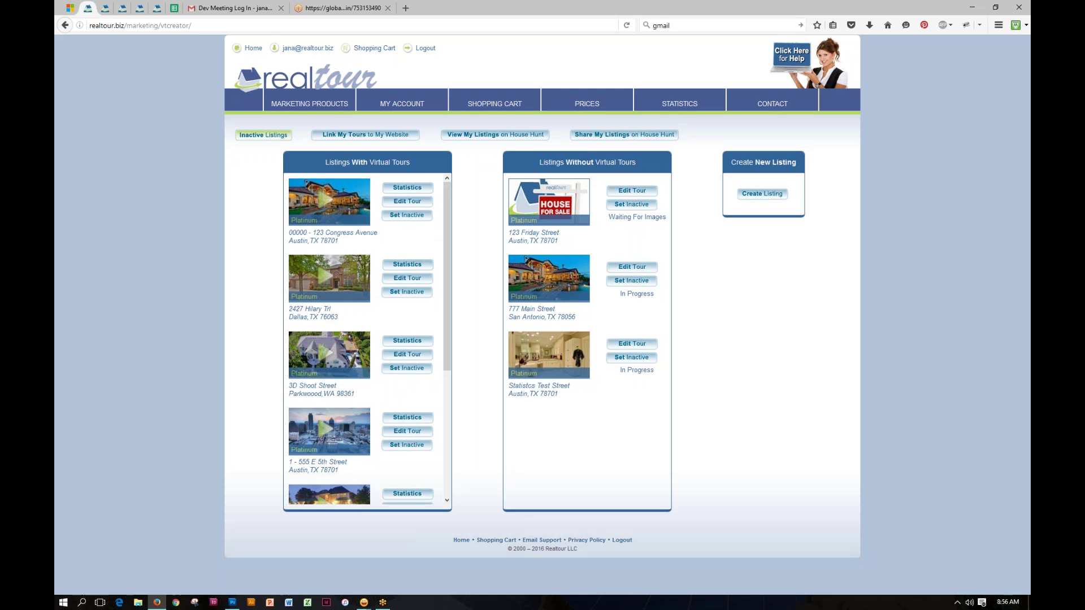
click(406, 203)
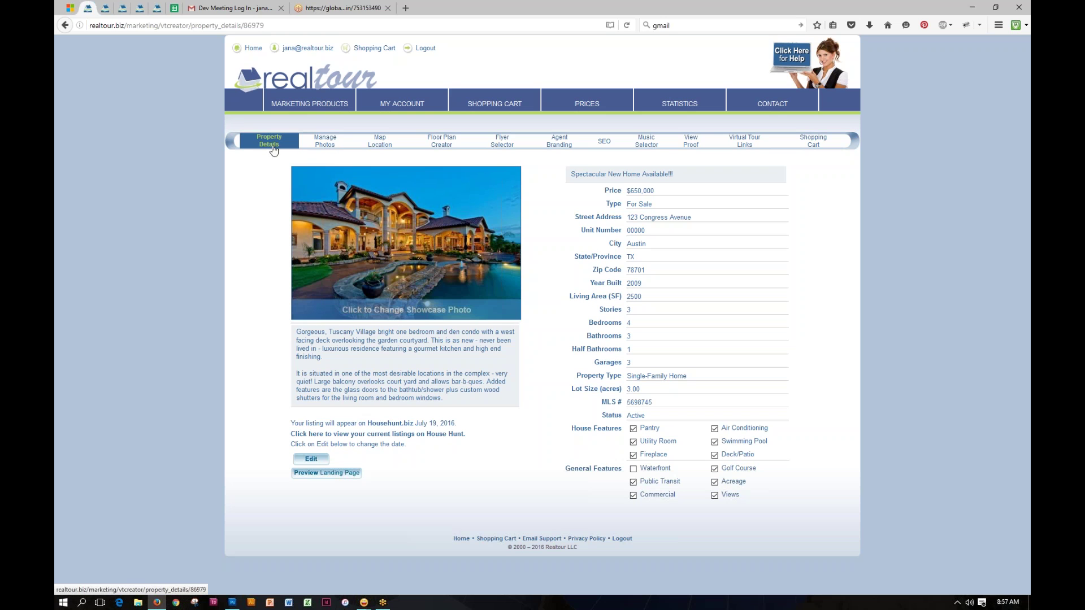
Step: Switch the tour editor to the Manage Photos page
click(326, 144)
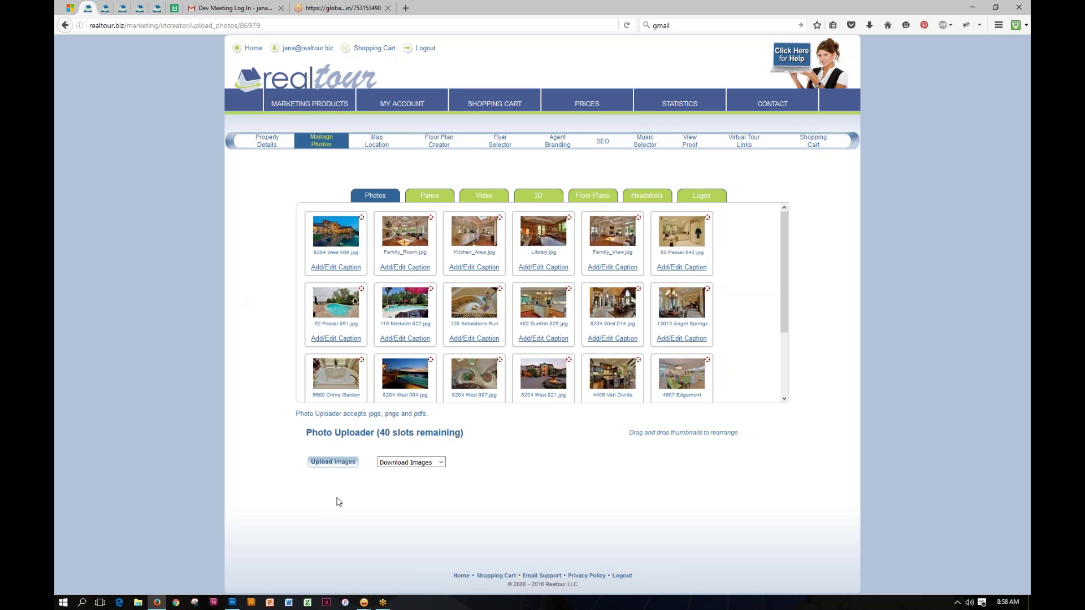
Step: Start uploading new images with the Photo Uploader's Upload Images button
click(332, 462)
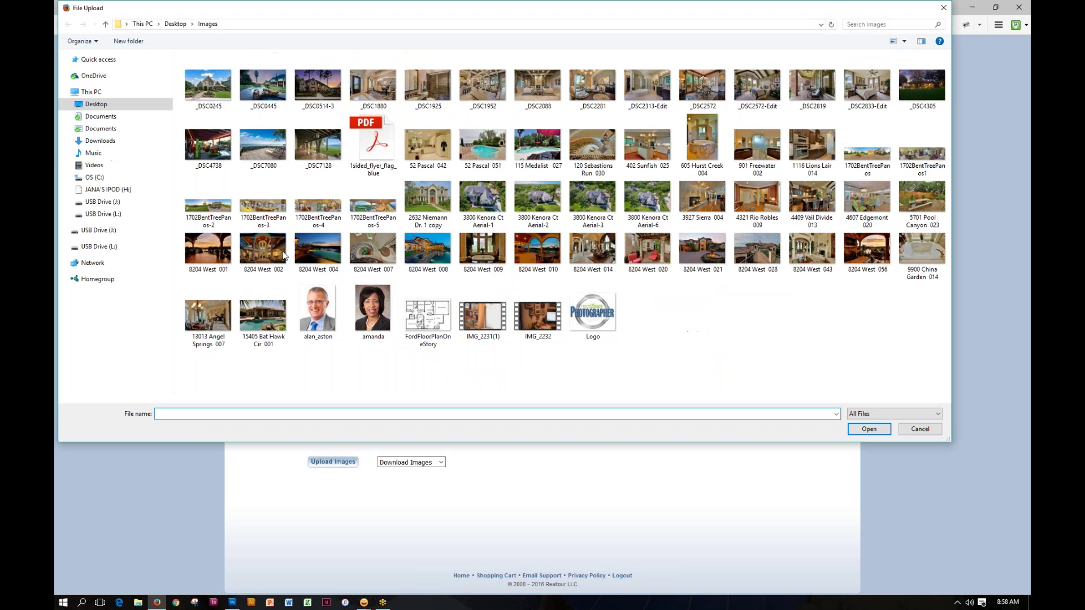
Step: Upload photos 8204 West 010 and 8204 West 020 from the Desktop Images folder
click(176, 24)
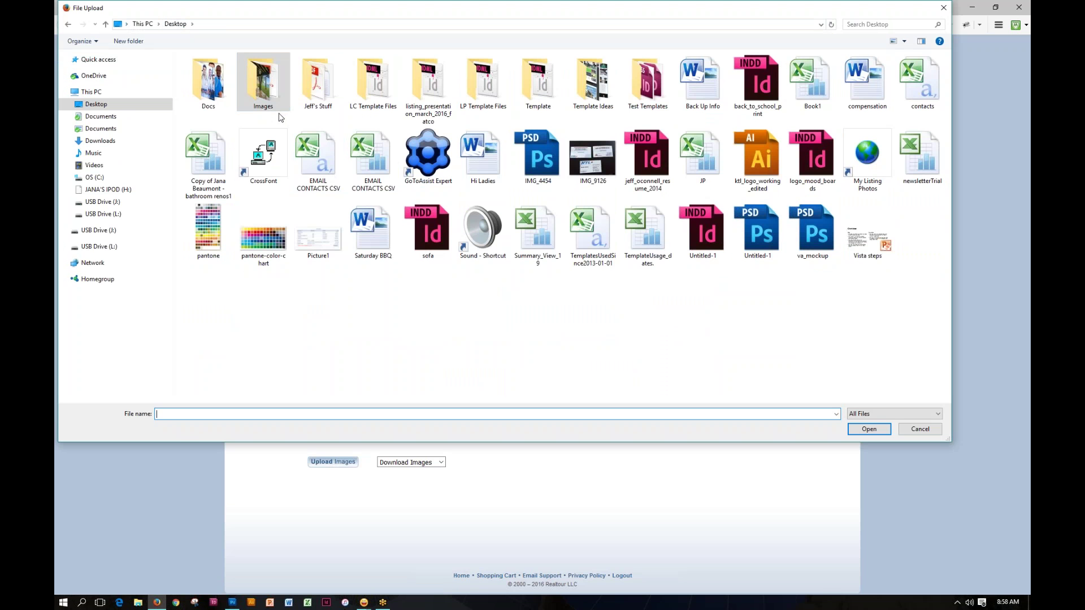
double_click(264, 91)
click(215, 78)
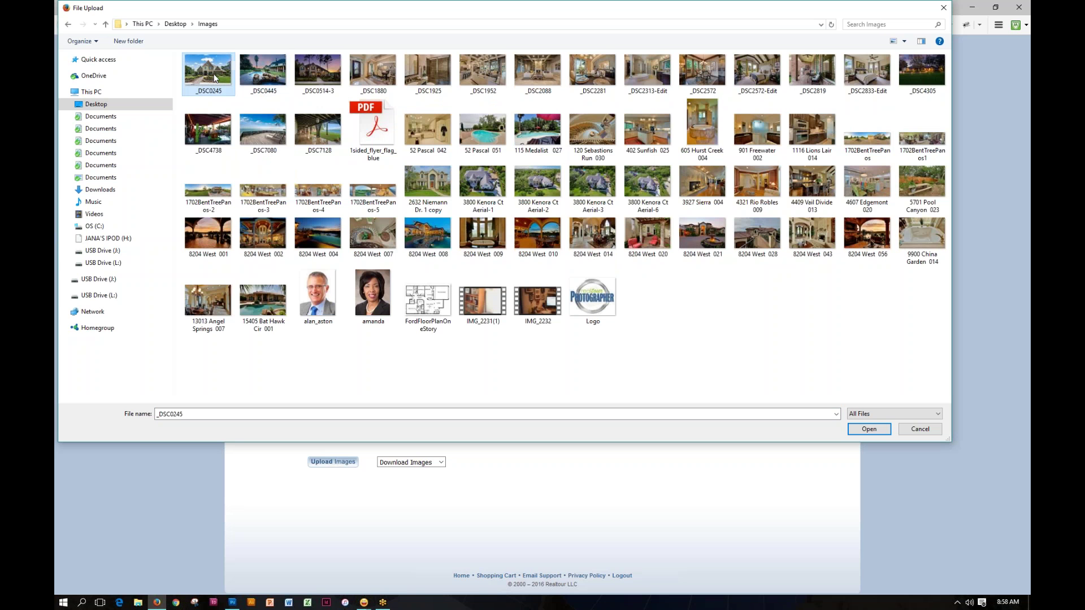
shift+click(588, 294)
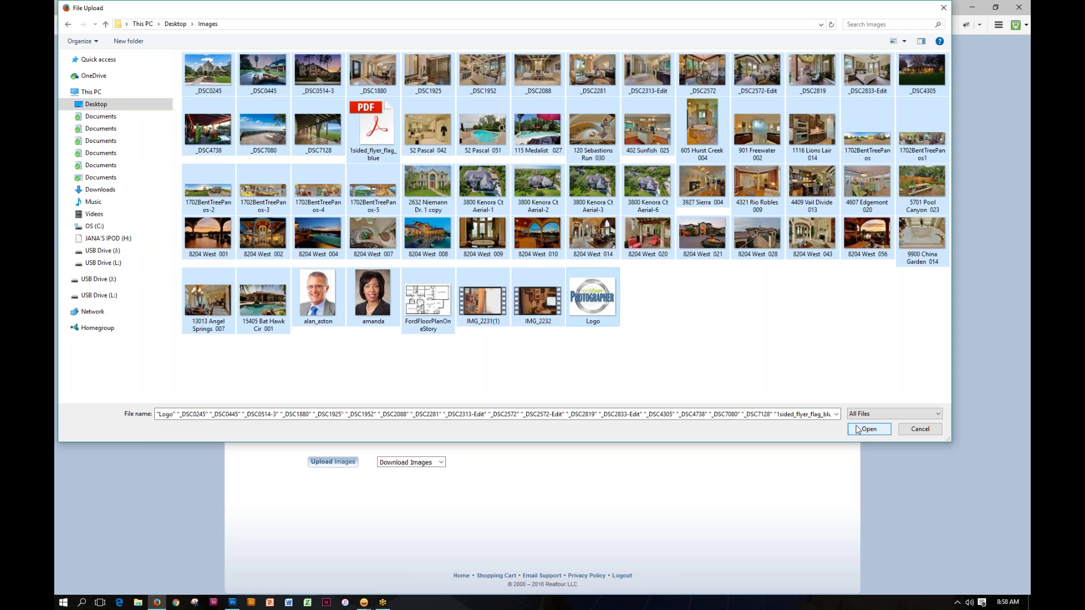
click(715, 339)
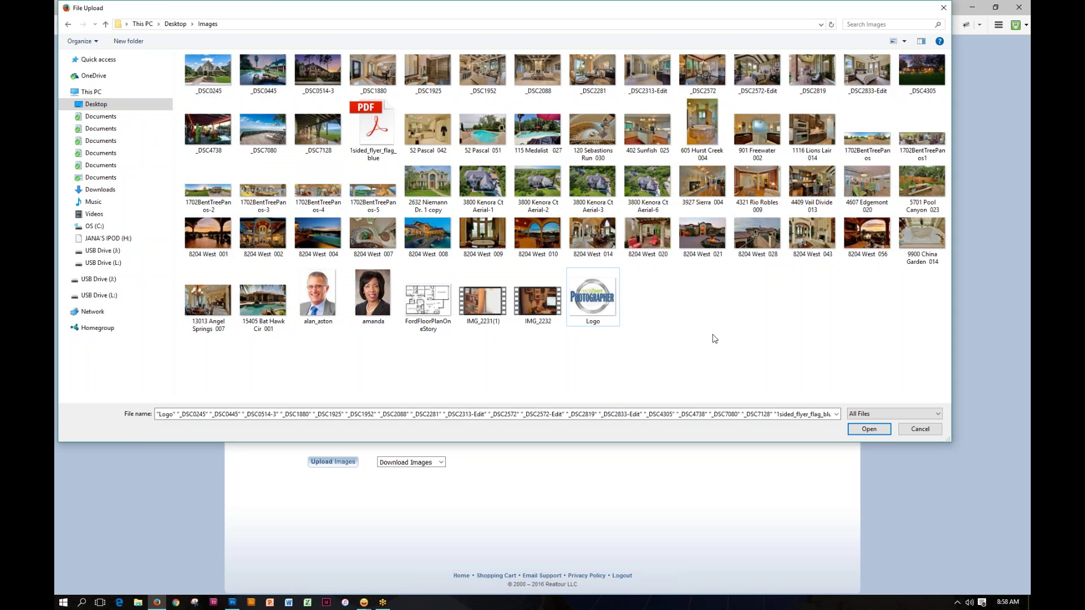
click(539, 235)
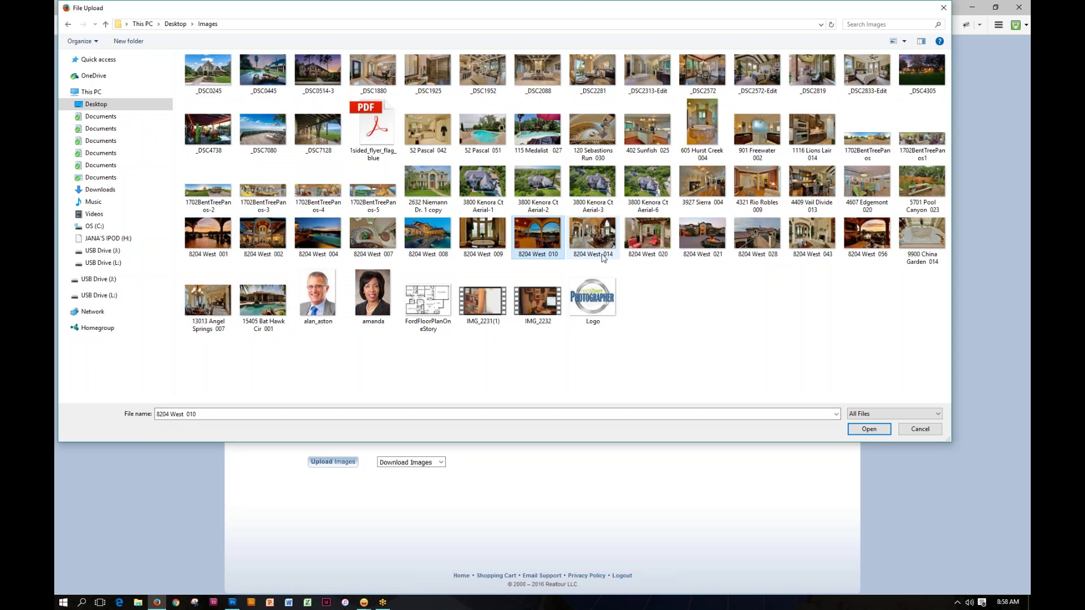
ctrl+click(652, 241)
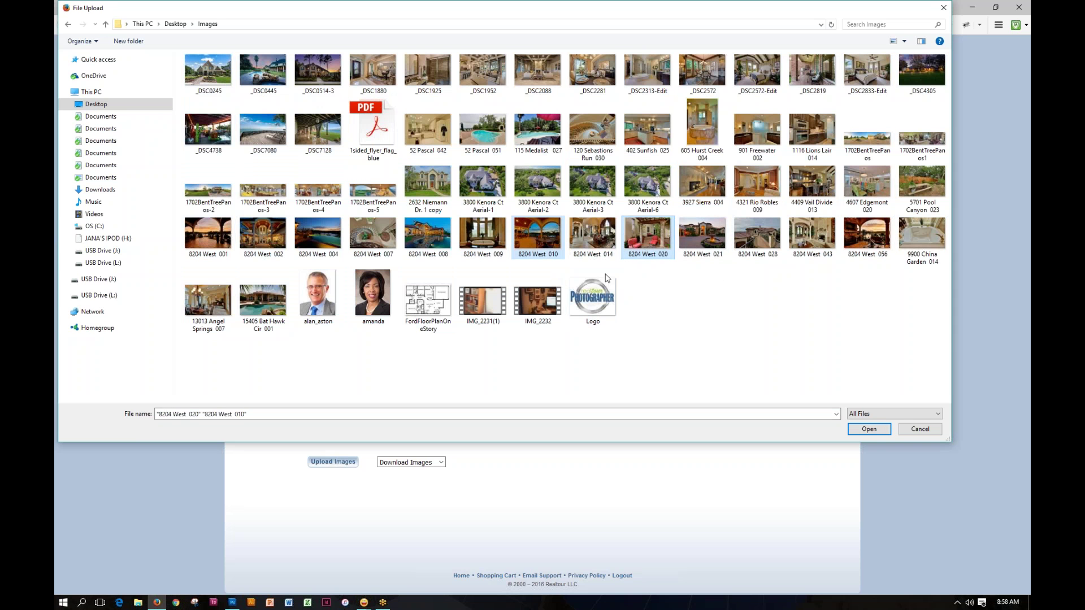
click(873, 430)
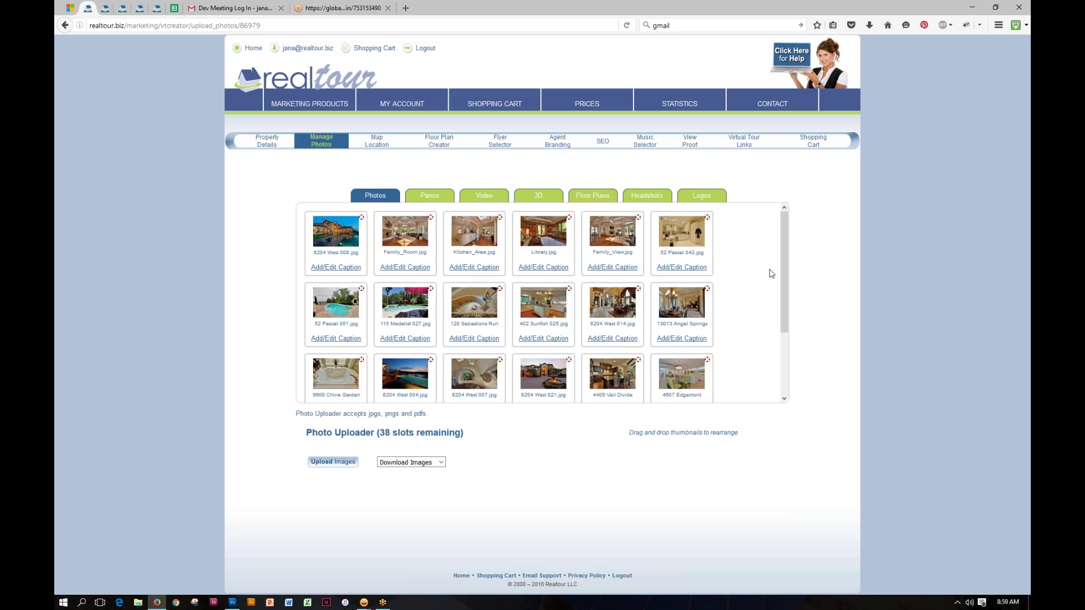
scroll(784, 265, down, 3)
mouse_move(491, 360)
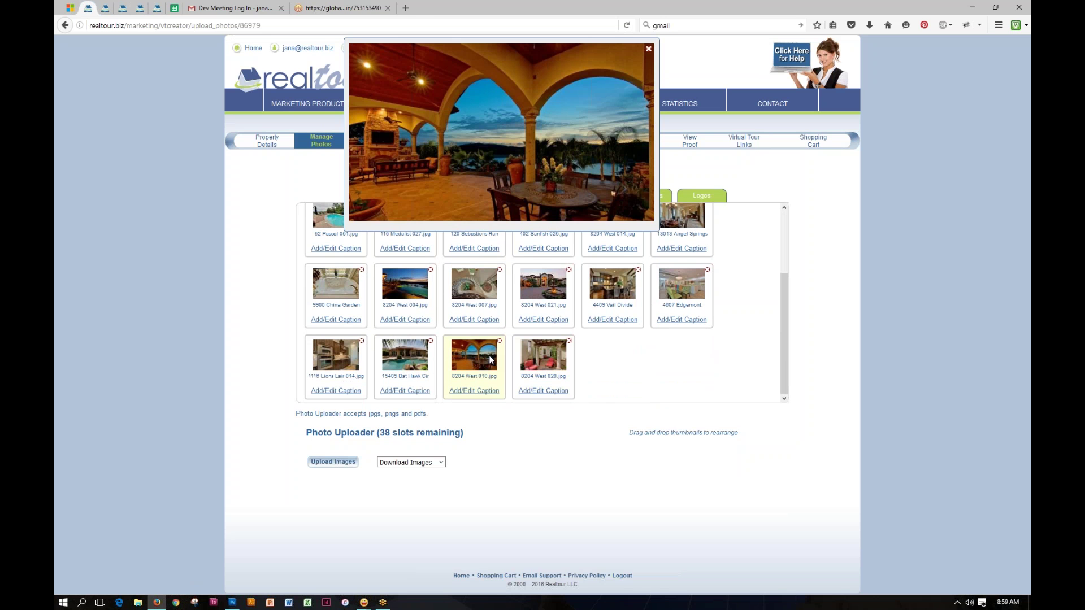
mouse_move(540, 357)
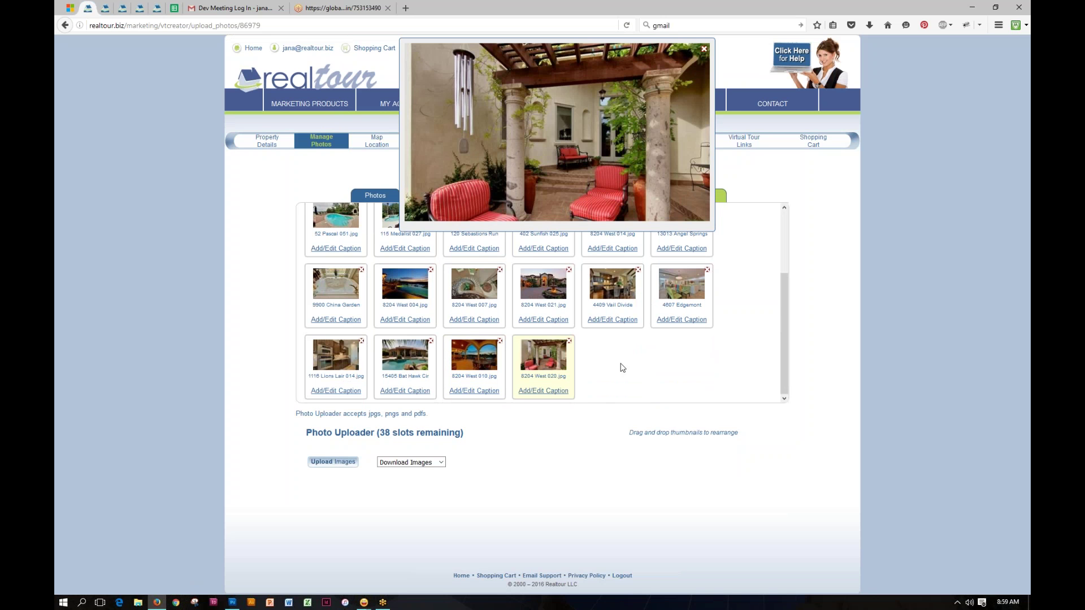
drag(782, 301, 784, 240)
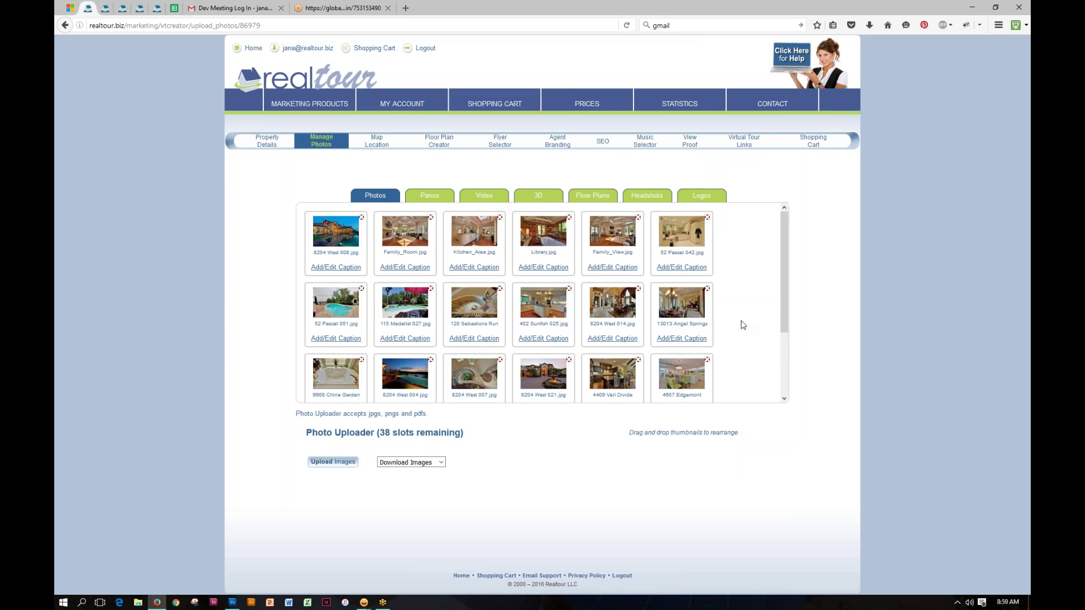
mouse_move(690, 300)
mouse_move(333, 271)
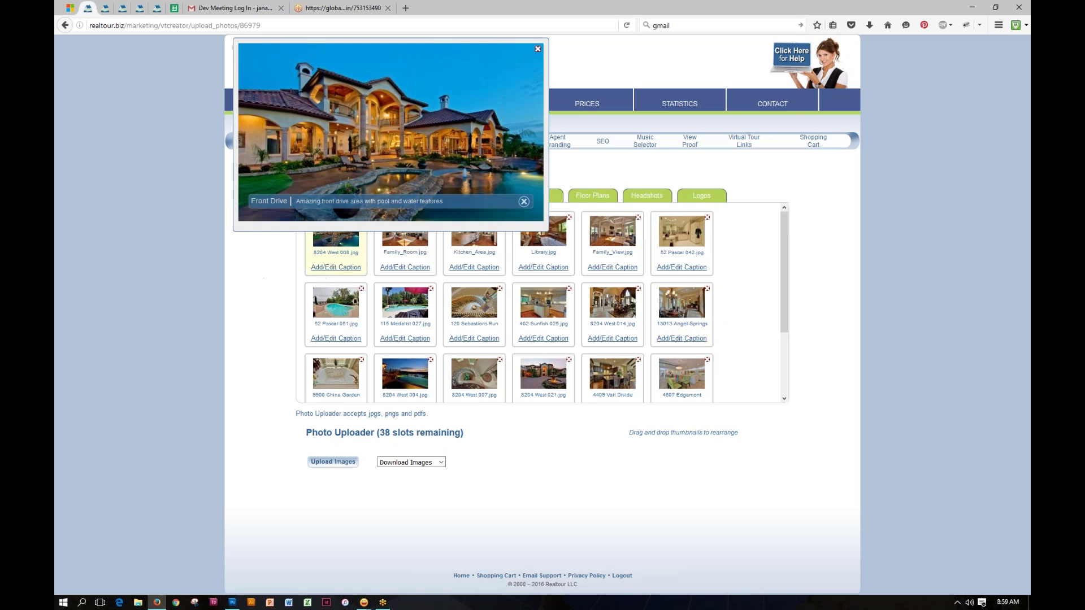
Step: In the Front Drive caption editor, set the caption font to Monaco and advance two photos
click(341, 269)
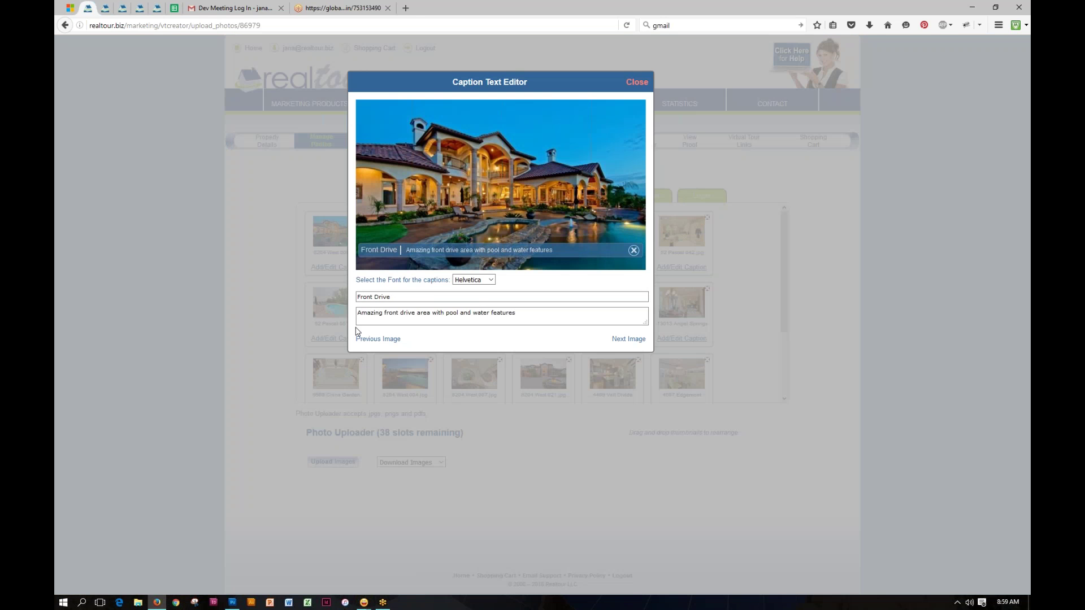
click(398, 296)
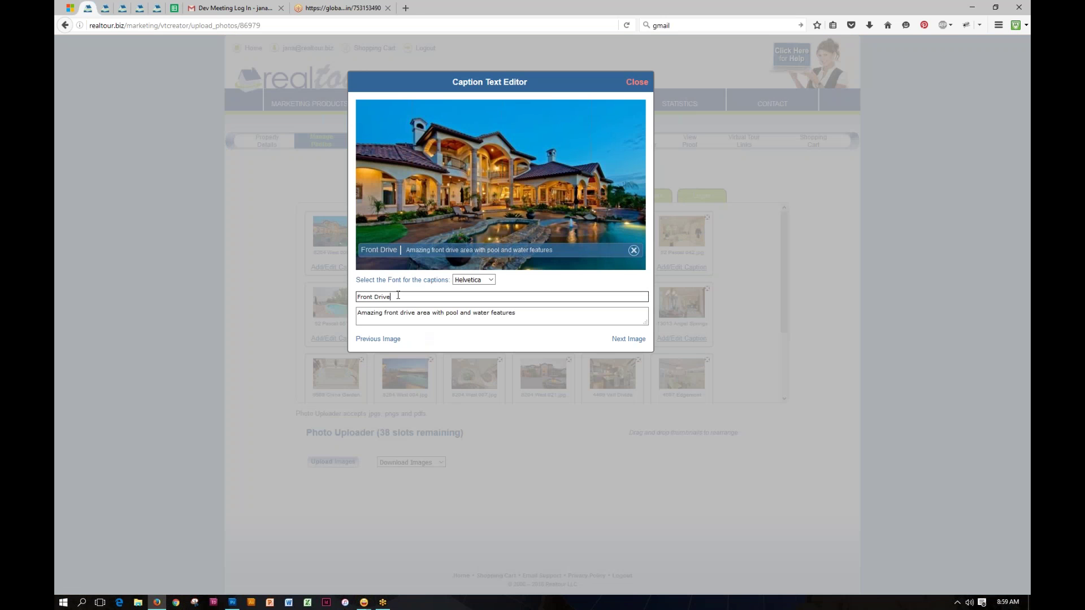
key(shift+Left)
key(shift+Left)
key(shift+Left)
key(shift+Left)
key(shift+Left)
key(shift+Left)
key(shift+Left)
key(shift+Left)
key(shift+Left)
key(shift+Left)
key(shift+Left)
key(Right)
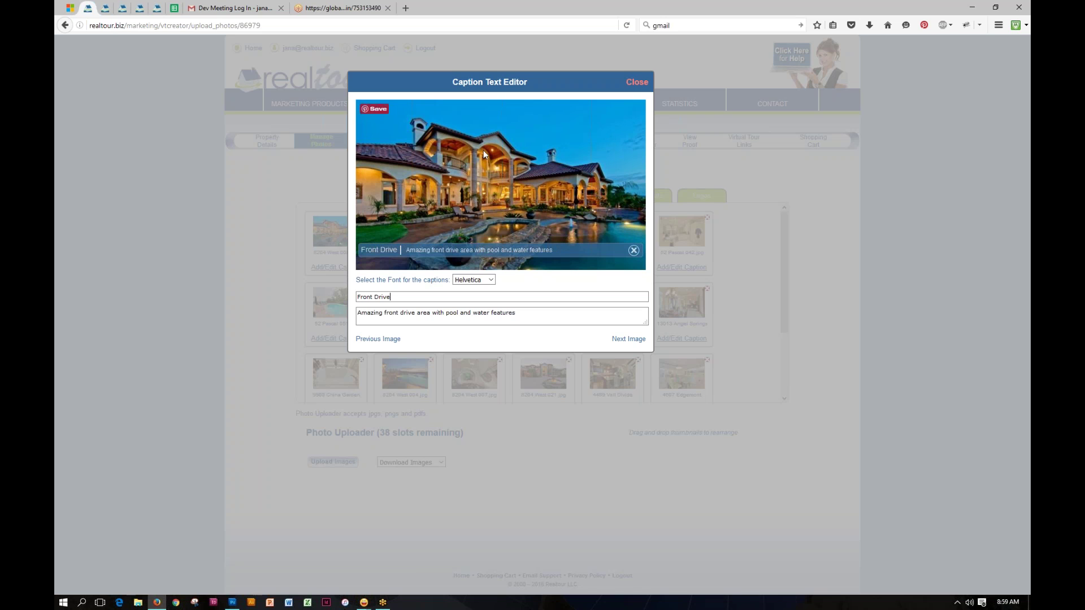
click(491, 280)
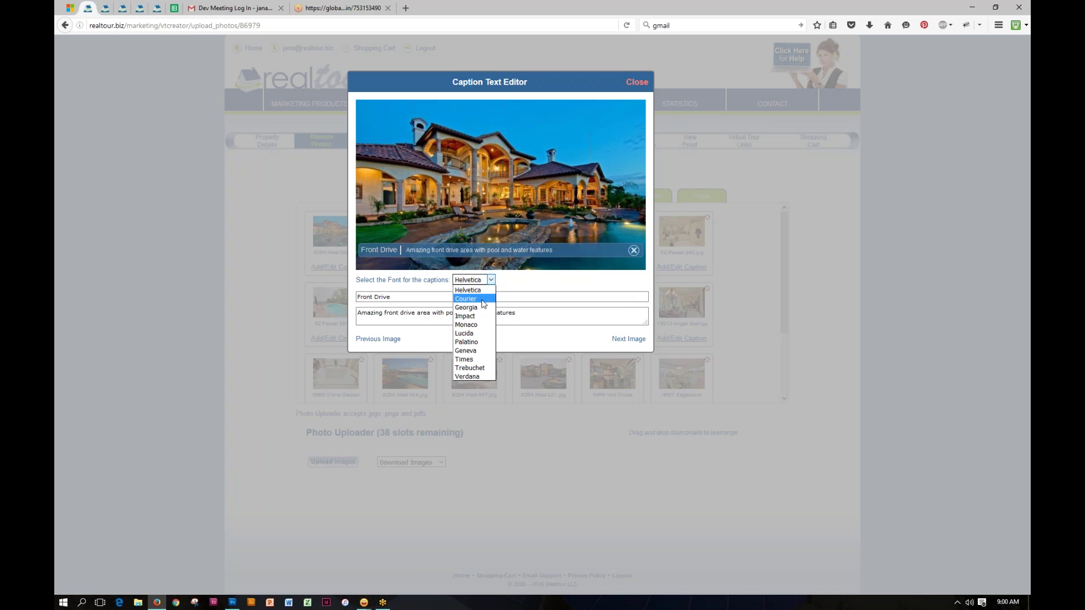
click(478, 326)
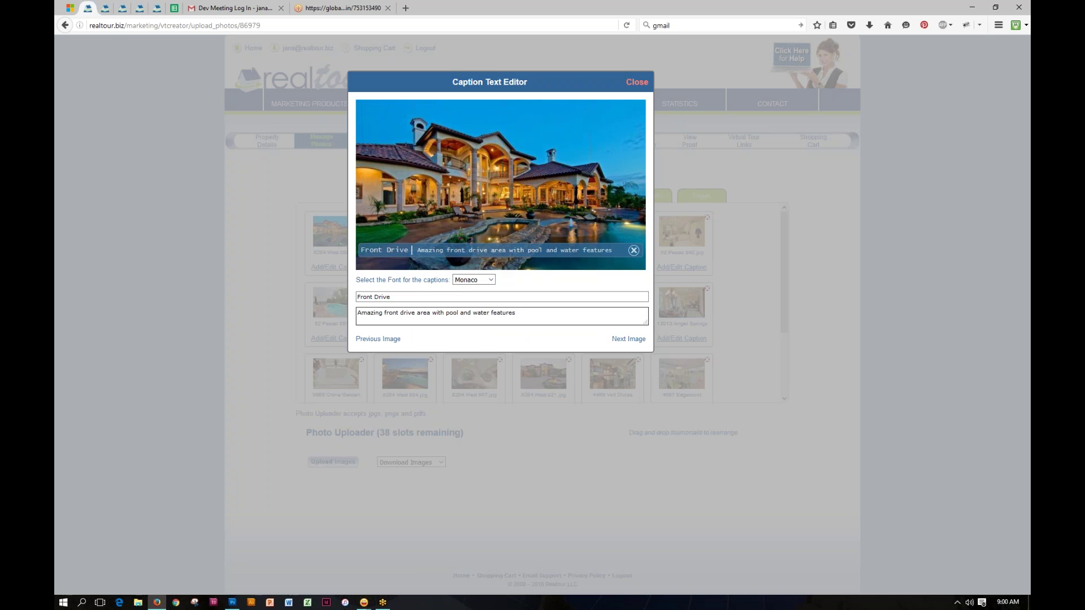
click(631, 340)
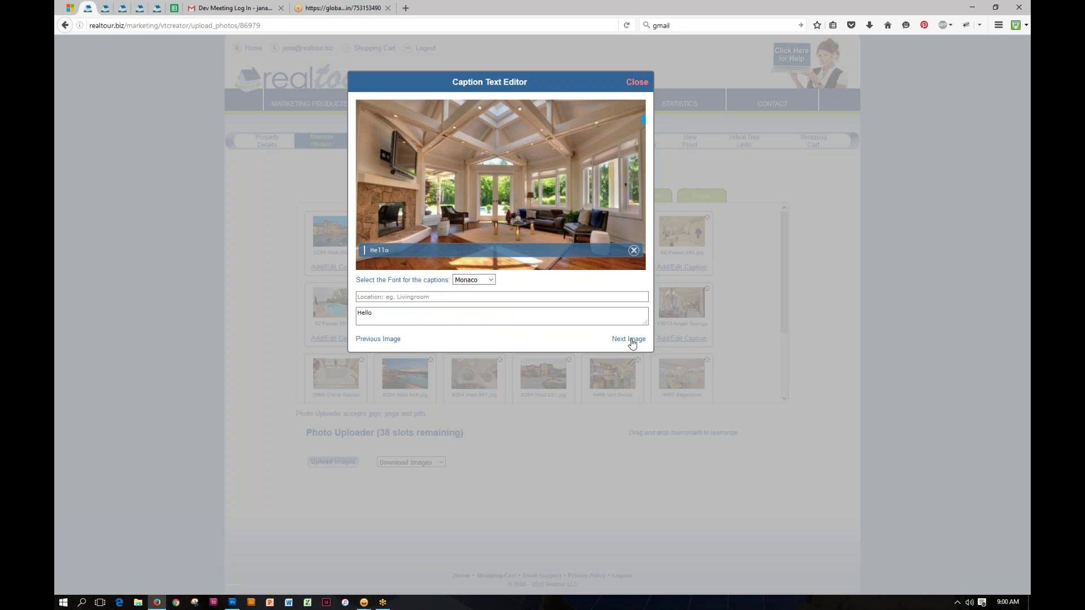
click(631, 340)
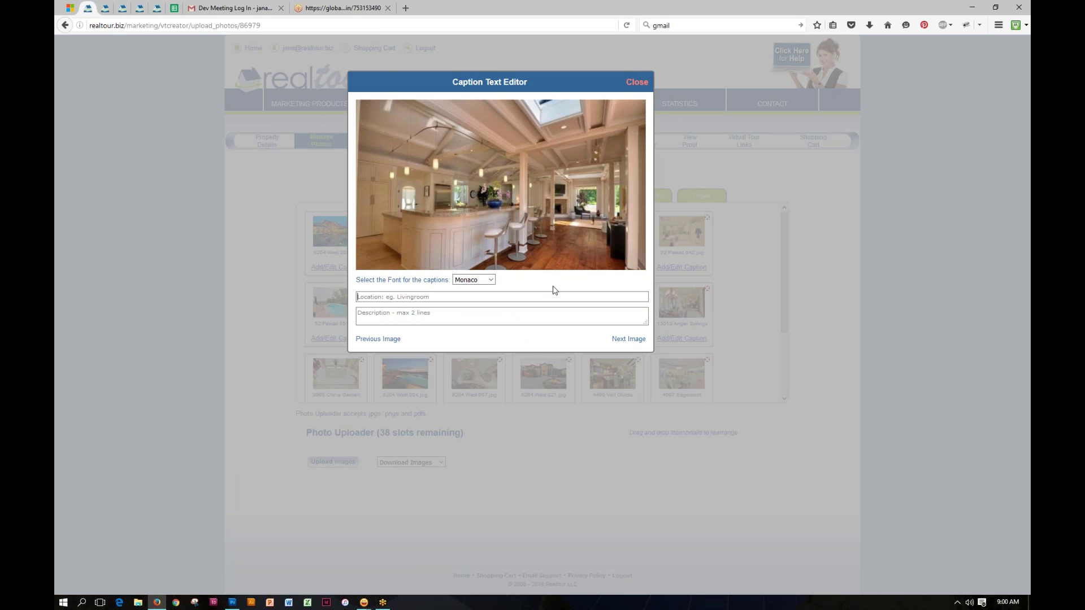
Step: Caption the kitchen photo 'Kitchen Area' with description 'Notice the beautiful sky lights'
click(431, 298)
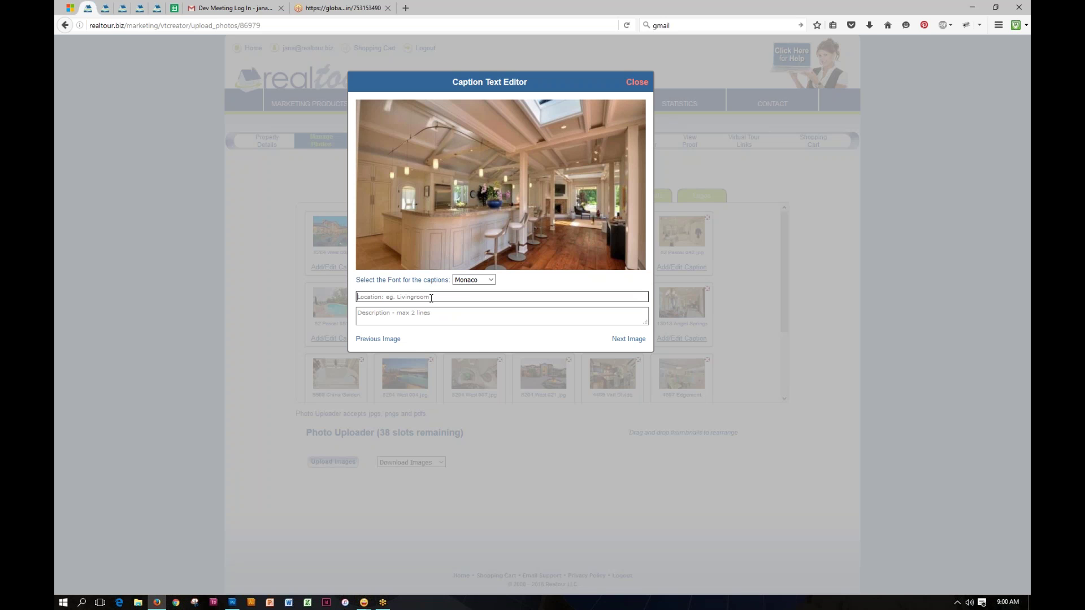
text(Kitchen)
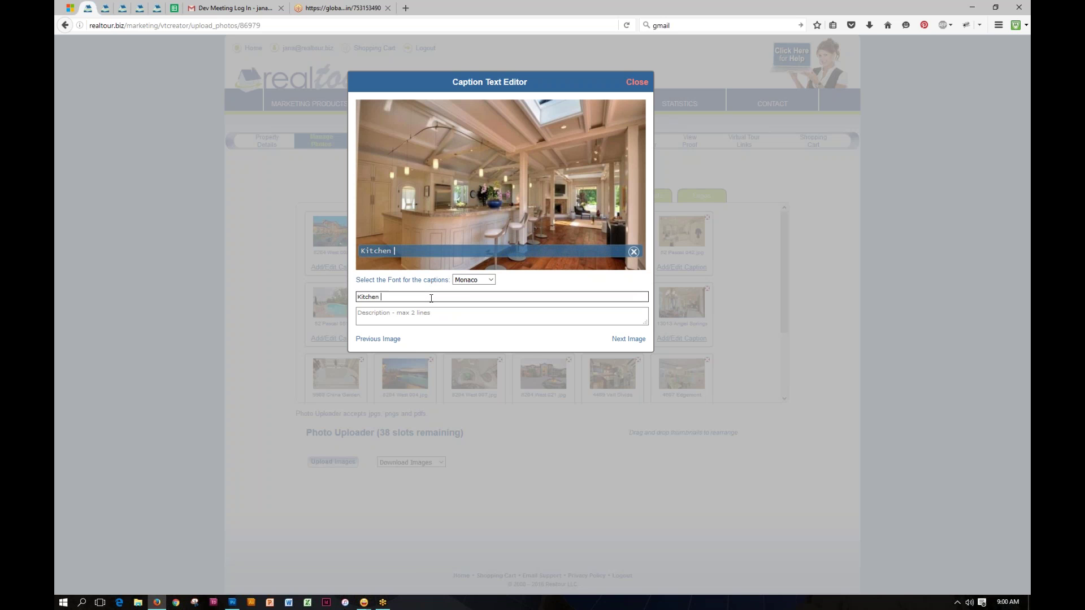
text( Area)
click(407, 321)
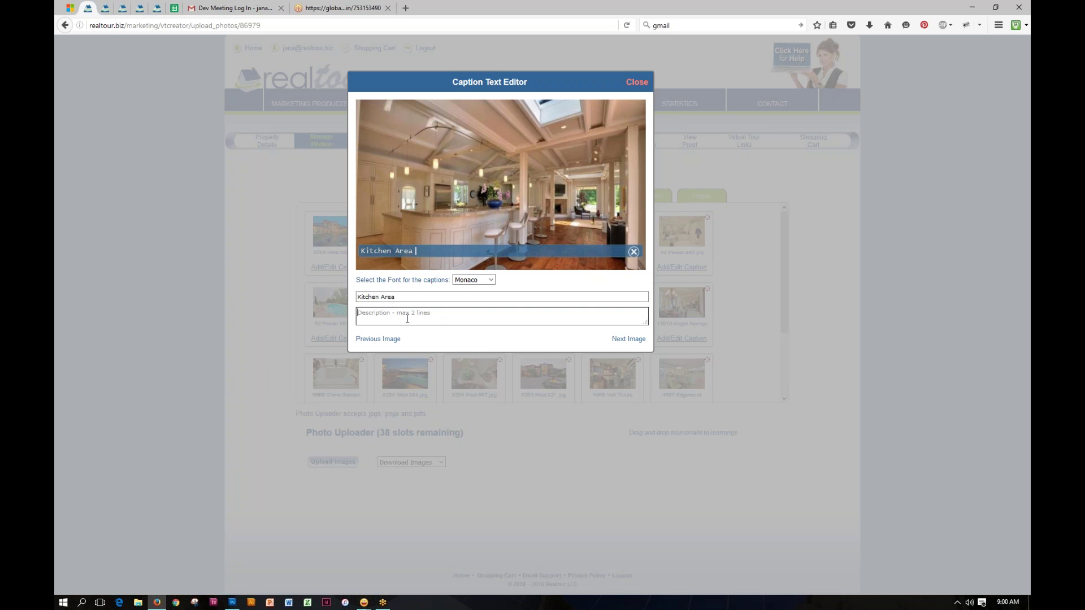
text(Noti)
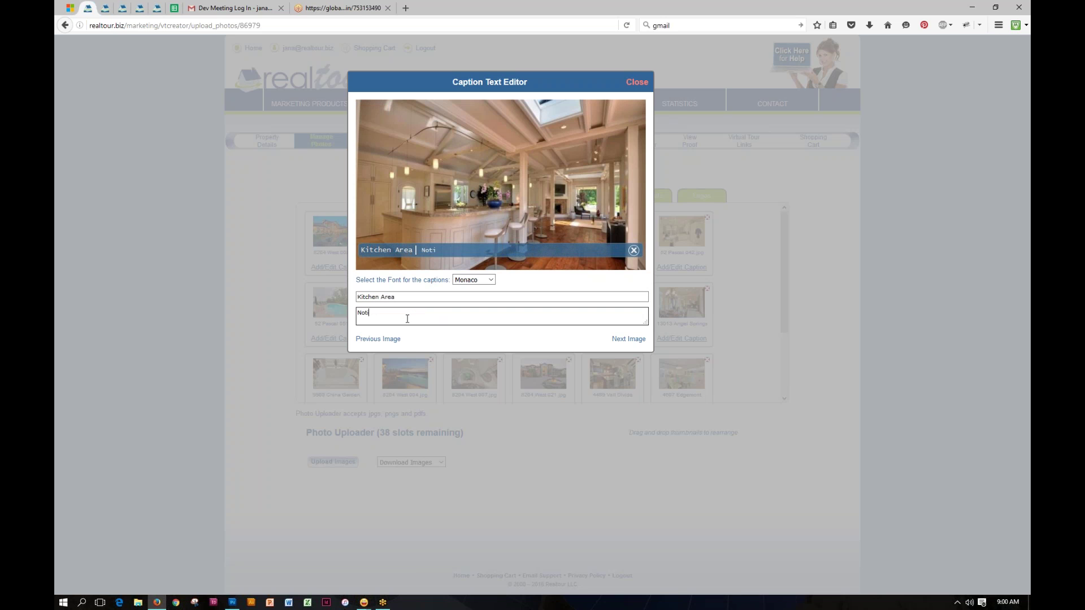
text(ce the beautiful sky lights)
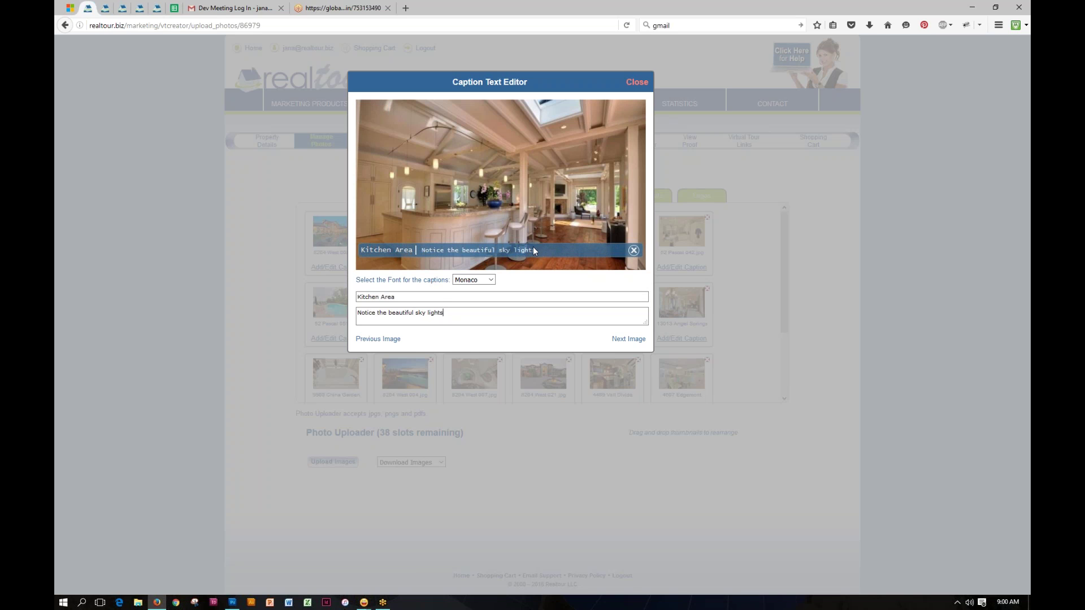
Step: Set the caption font to Helvetica after trying Impact, step past three photos, and close the editor
click(490, 280)
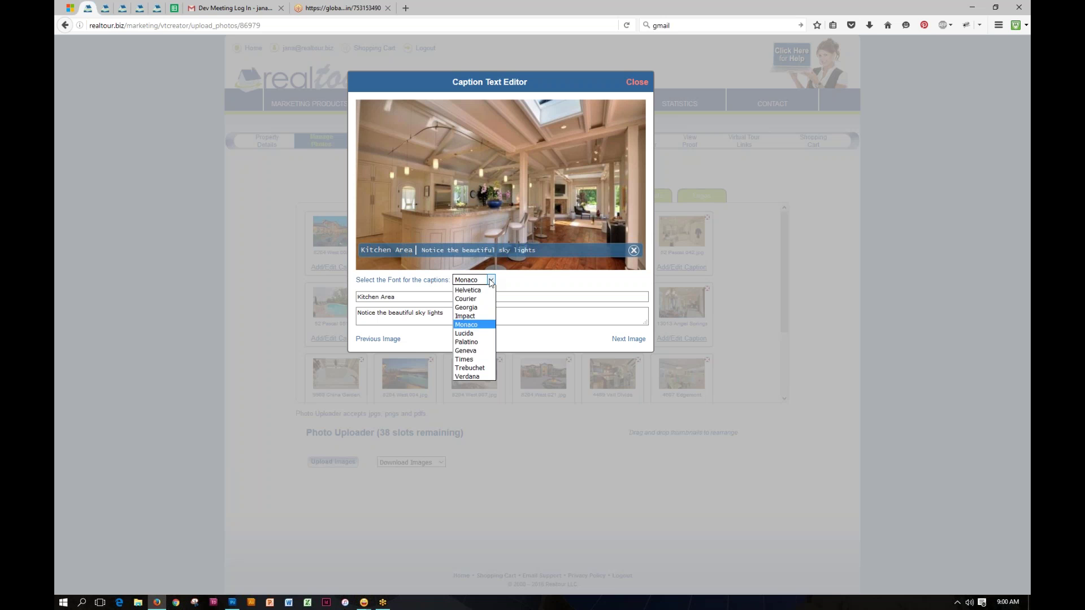
click(481, 316)
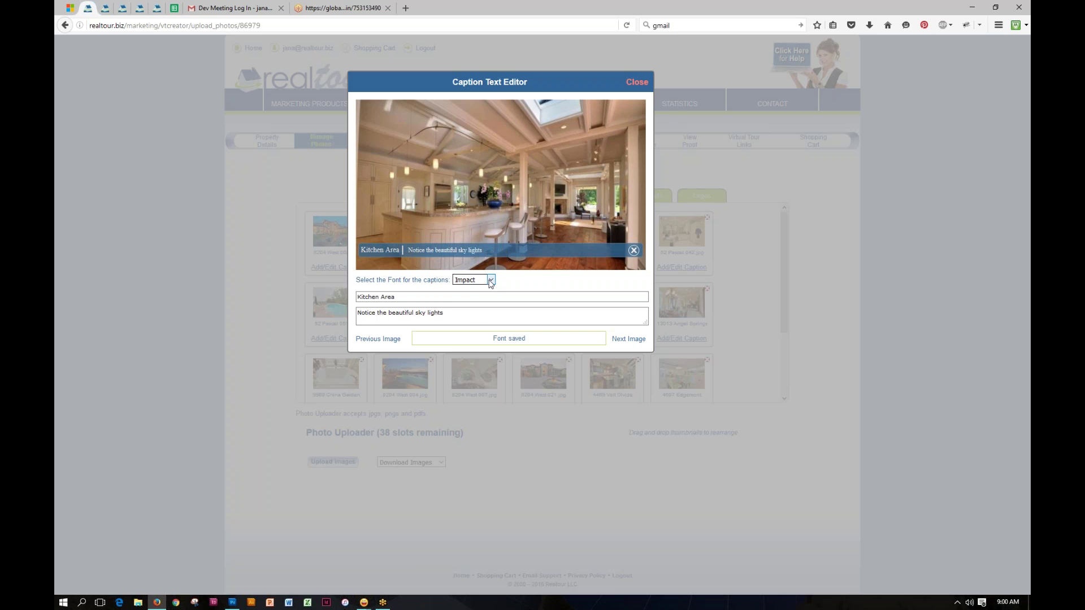
click(490, 279)
click(472, 289)
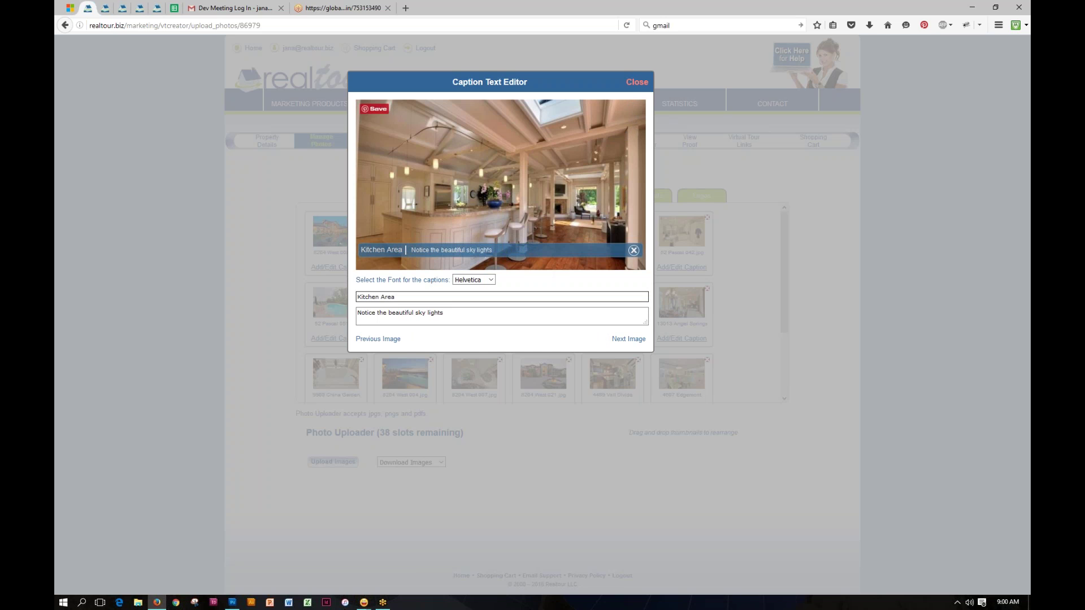
click(636, 341)
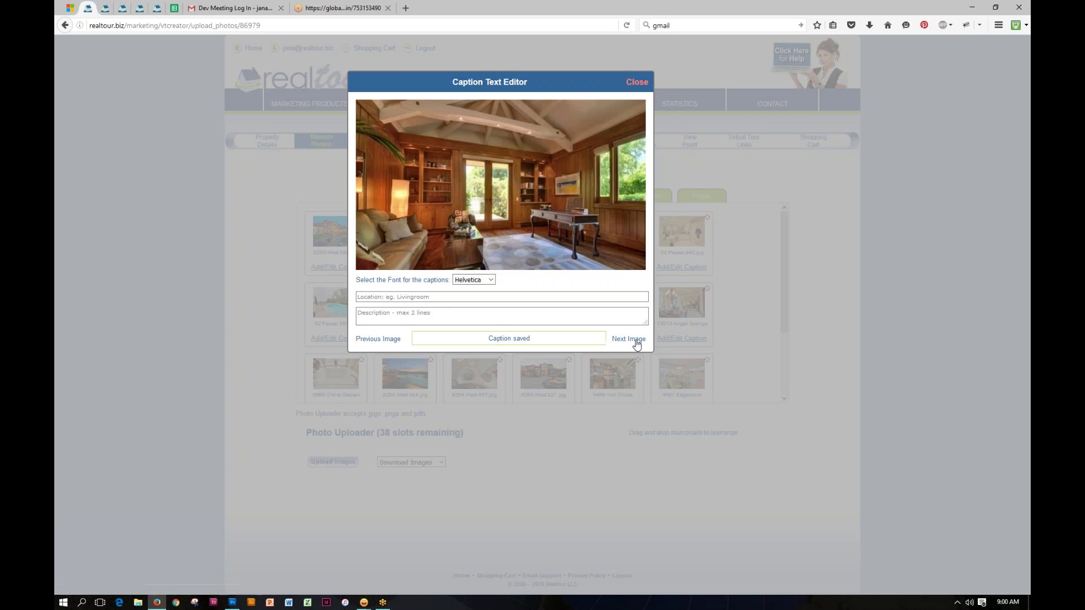
click(637, 339)
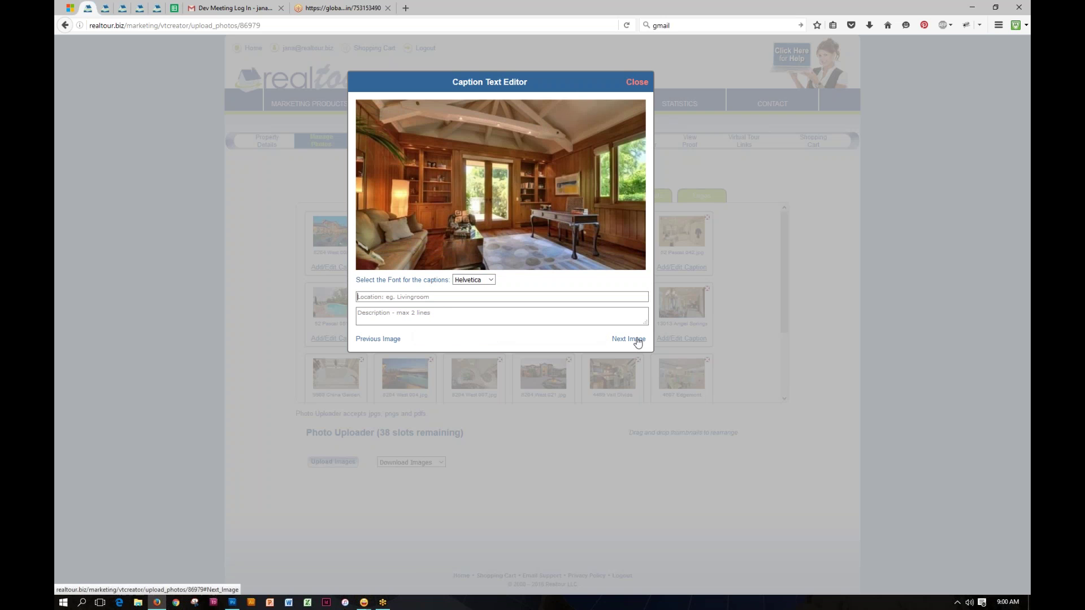
click(636, 339)
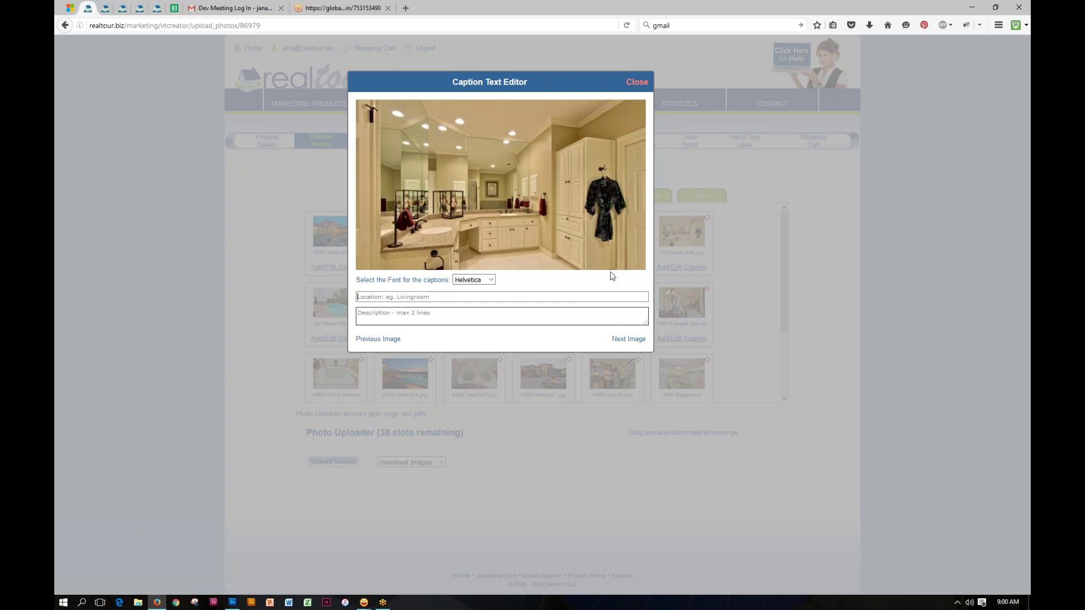
click(641, 89)
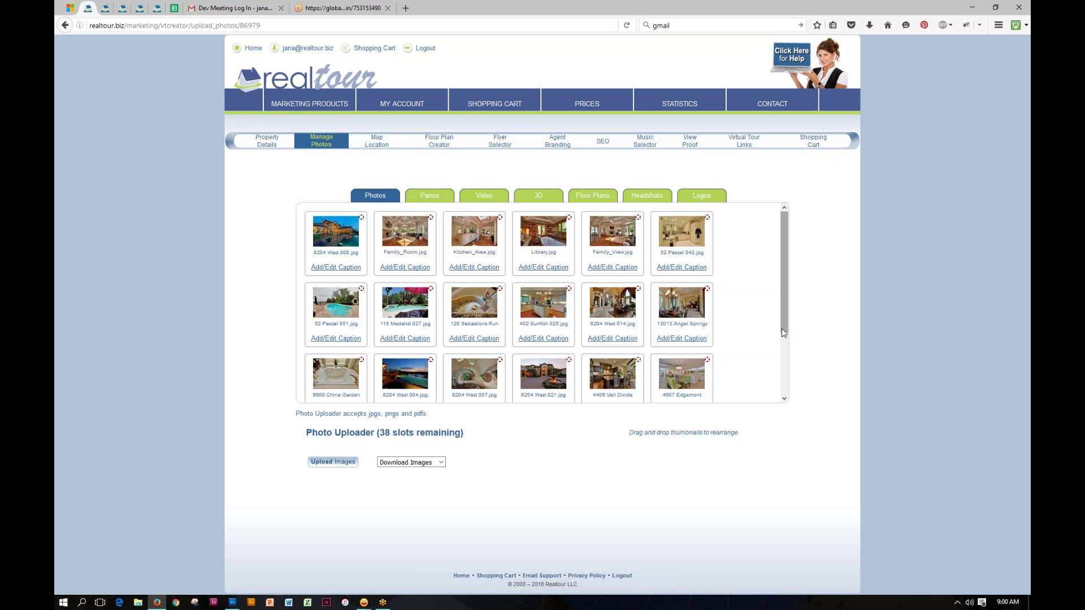
Step: Move the Family_Room photo from second place to the first slot of the second row
mouse_move(783, 323)
mouse_down()
mouse_move(786, 380)
mouse_move(785, 308)
mouse_up()
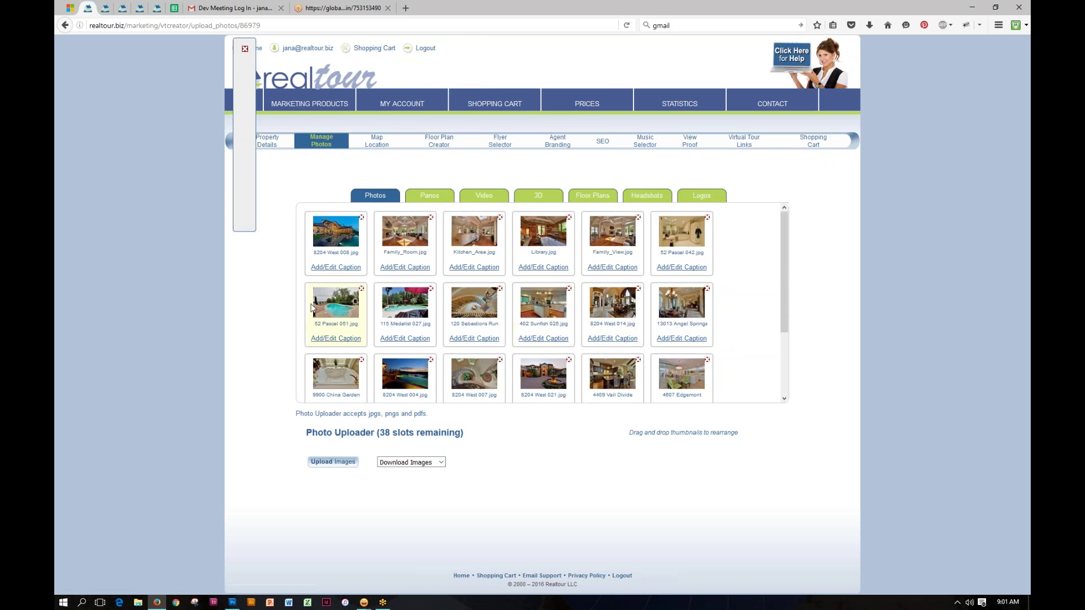
click(416, 261)
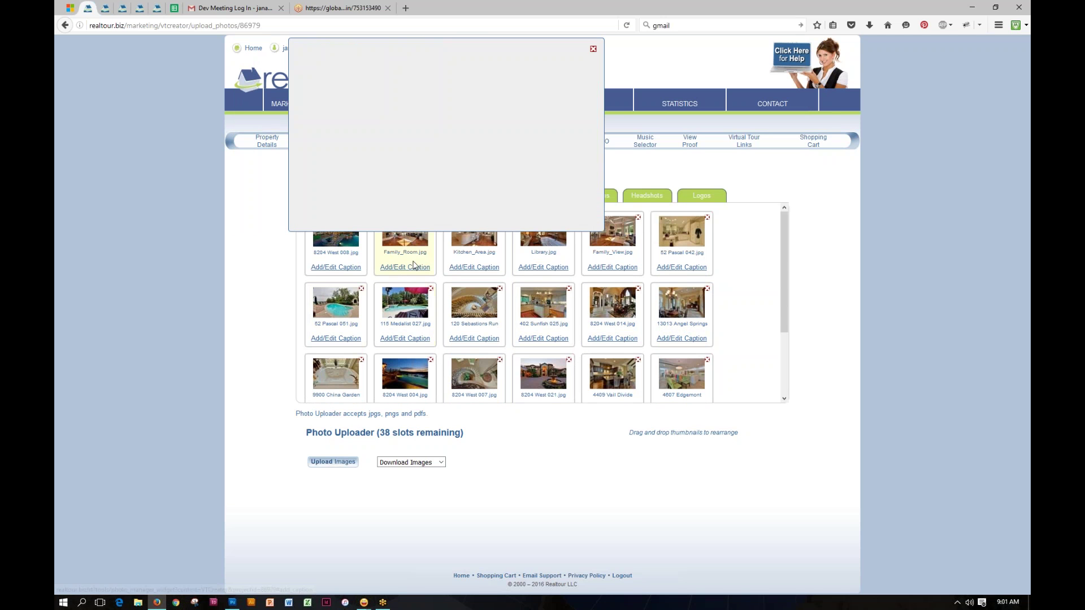
drag(424, 259, 339, 322)
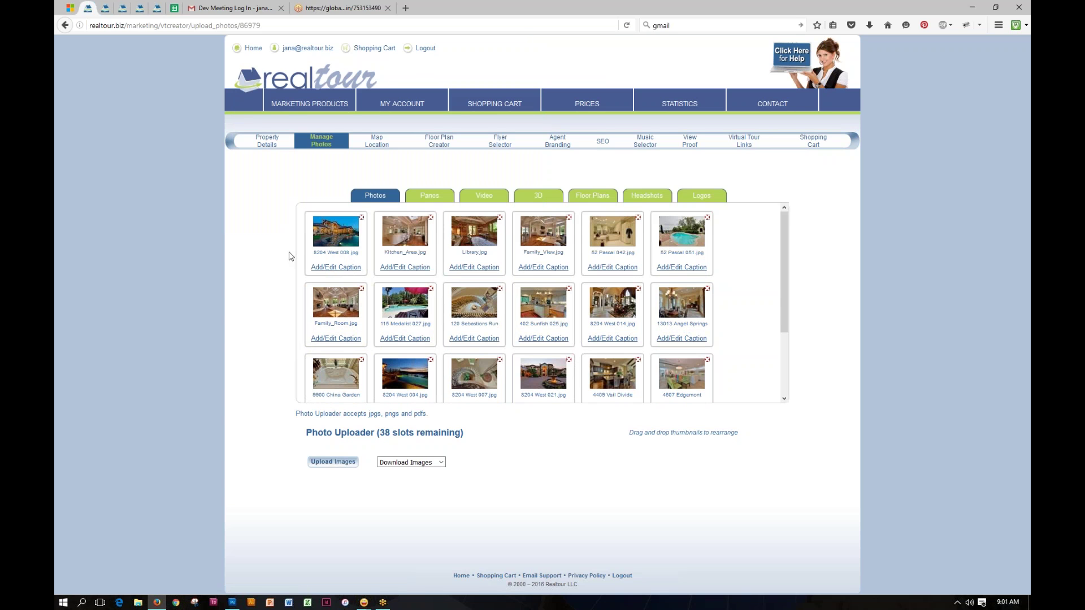
mouse_move(334, 248)
Step: Look at the tour's Panos, then show the Video section with one upload slot left
click(434, 195)
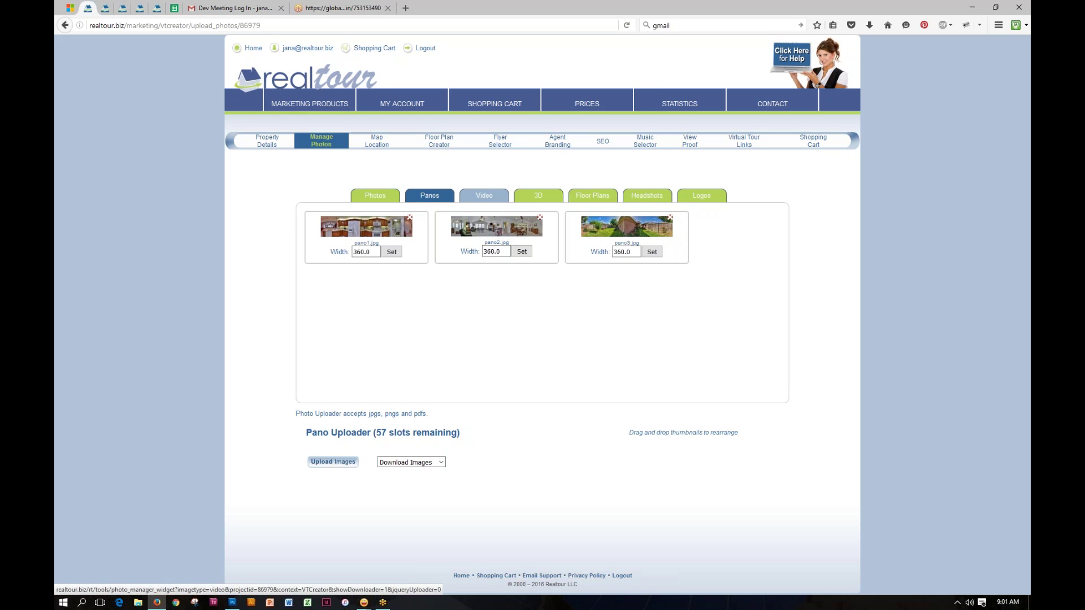
click(485, 196)
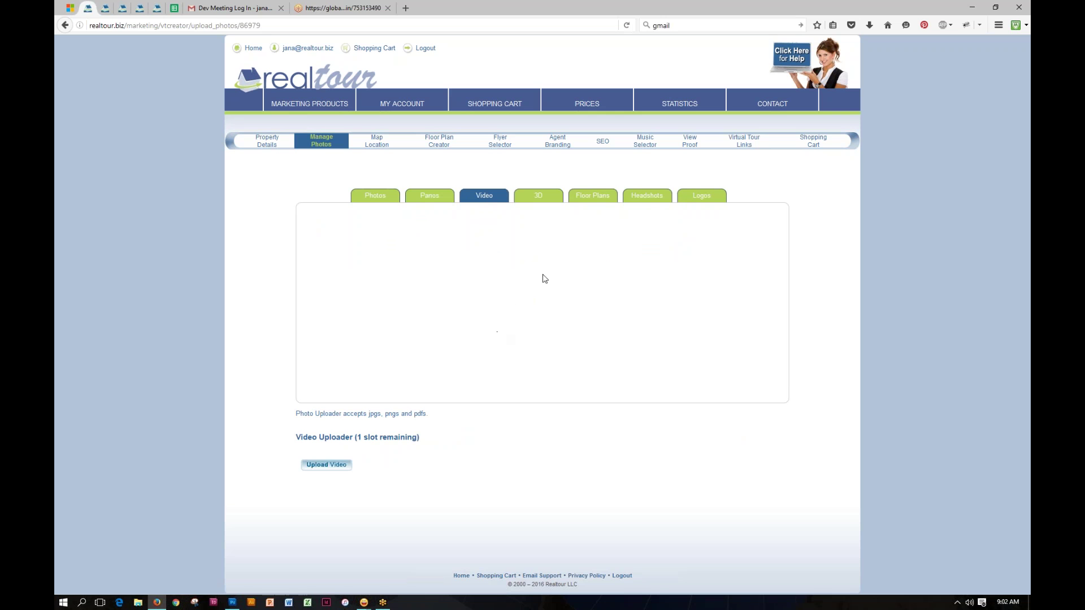
Step: Review the 3D photoshoot embed settings, then view the tour's four uploaded floor plans
click(539, 199)
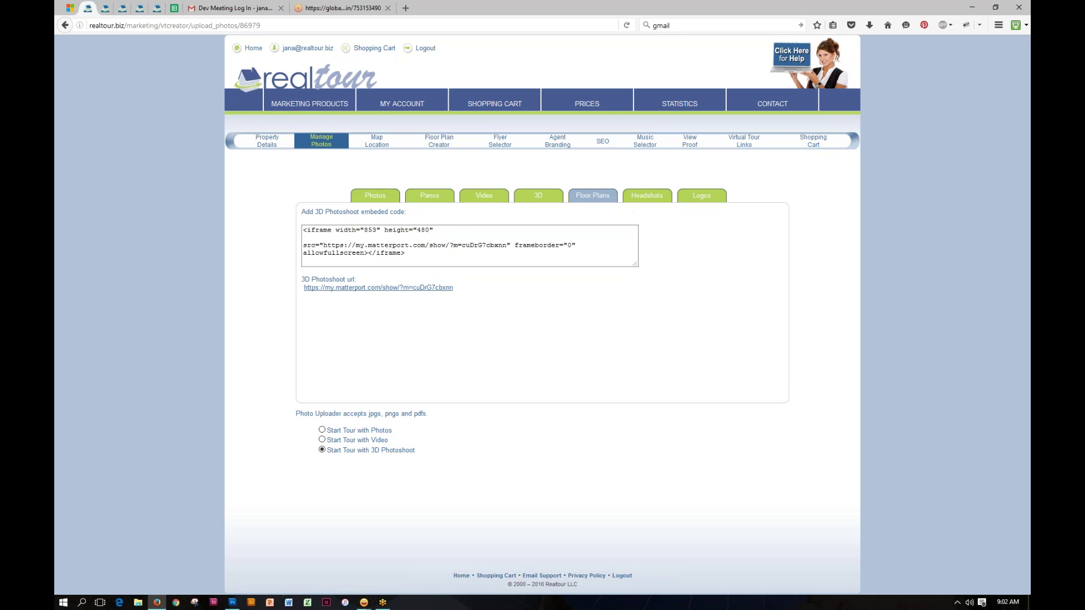
click(608, 201)
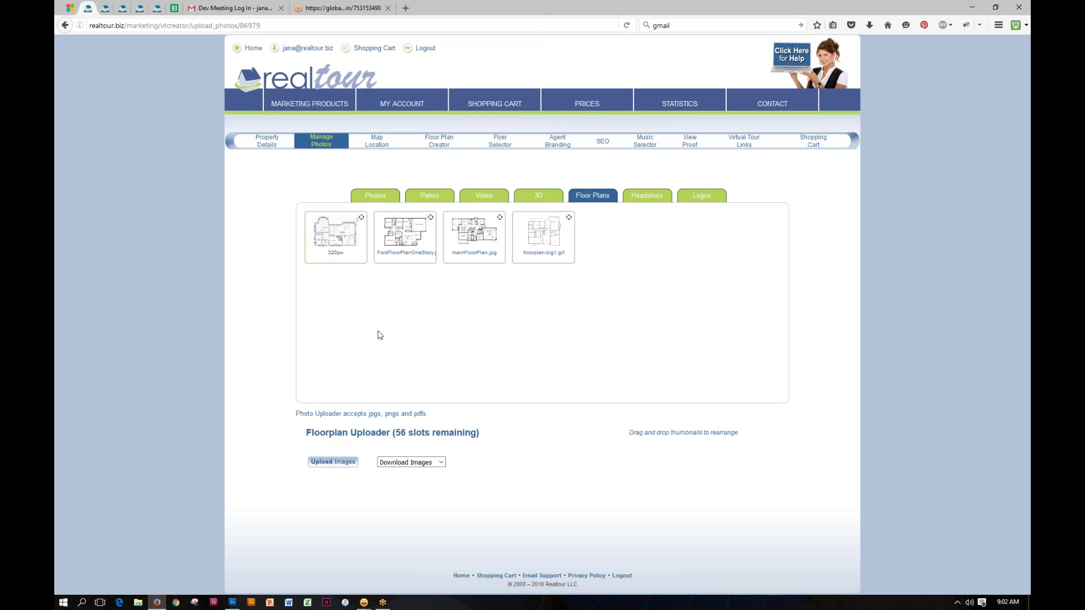
Step: Return to the photo grid and list image download sizes from Thumbnail to Full Size
mouse_move(403, 254)
click(368, 196)
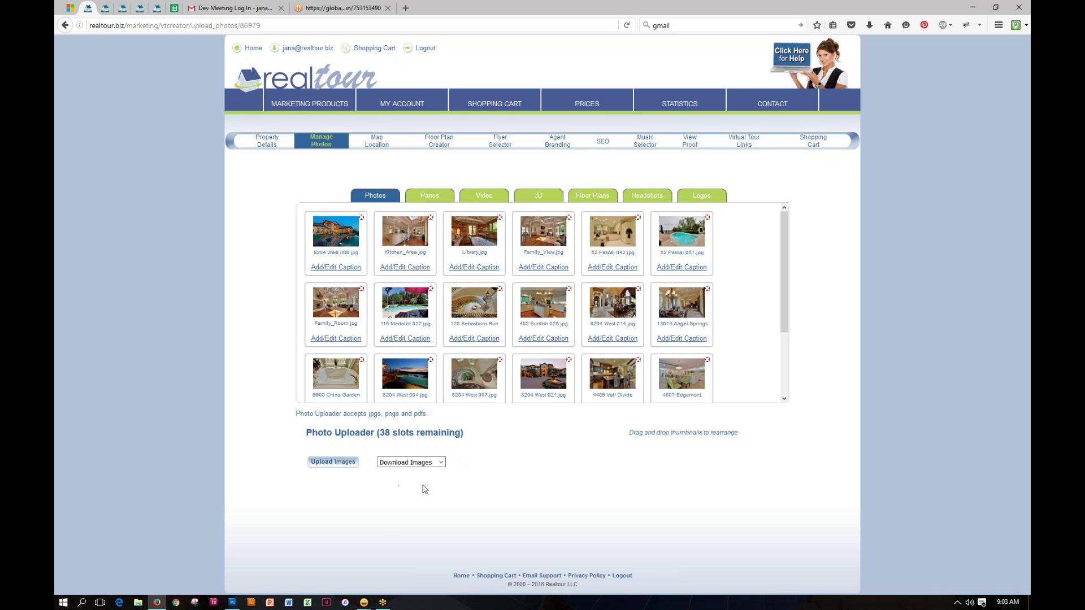
click(441, 462)
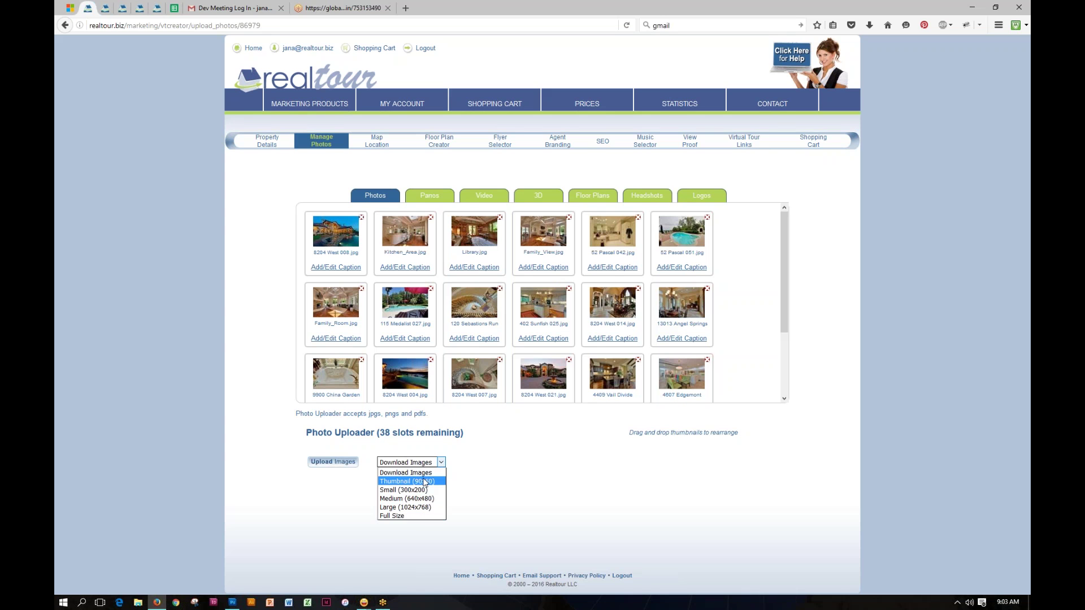
click(477, 489)
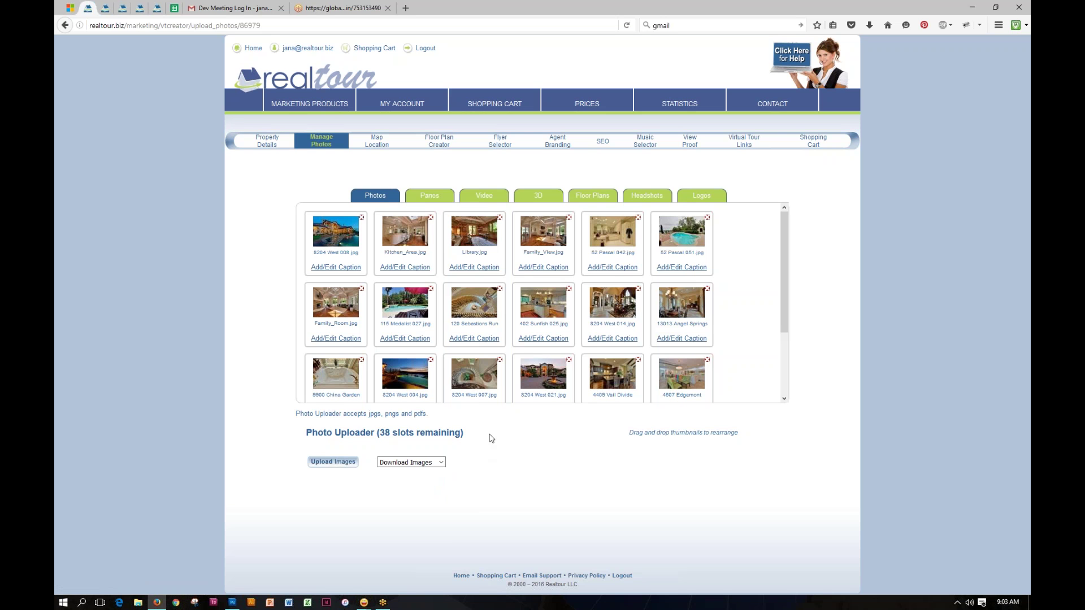
mouse_move(710, 375)
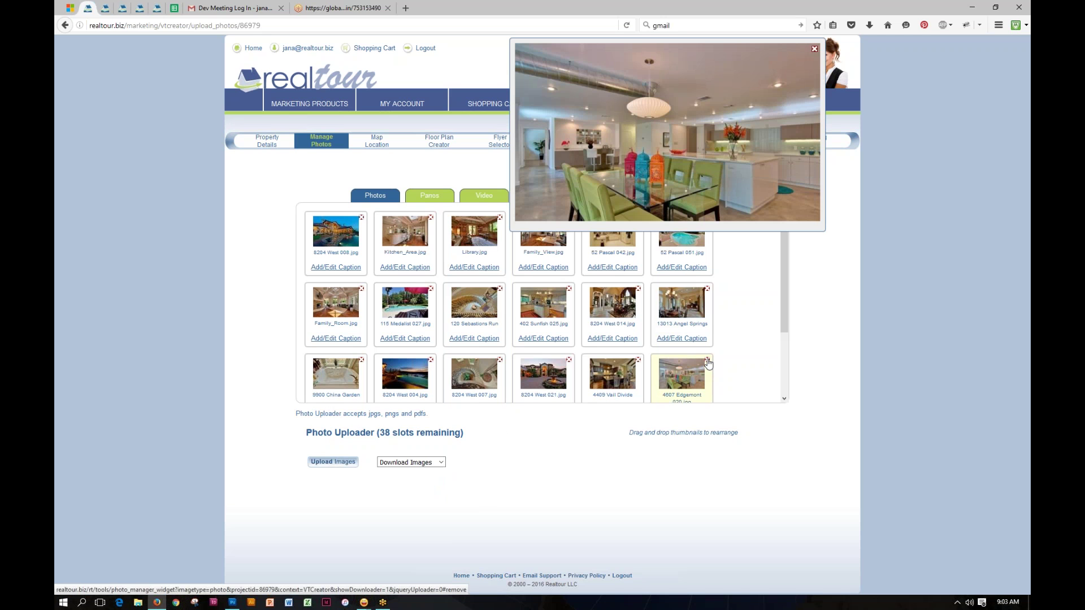
click(708, 364)
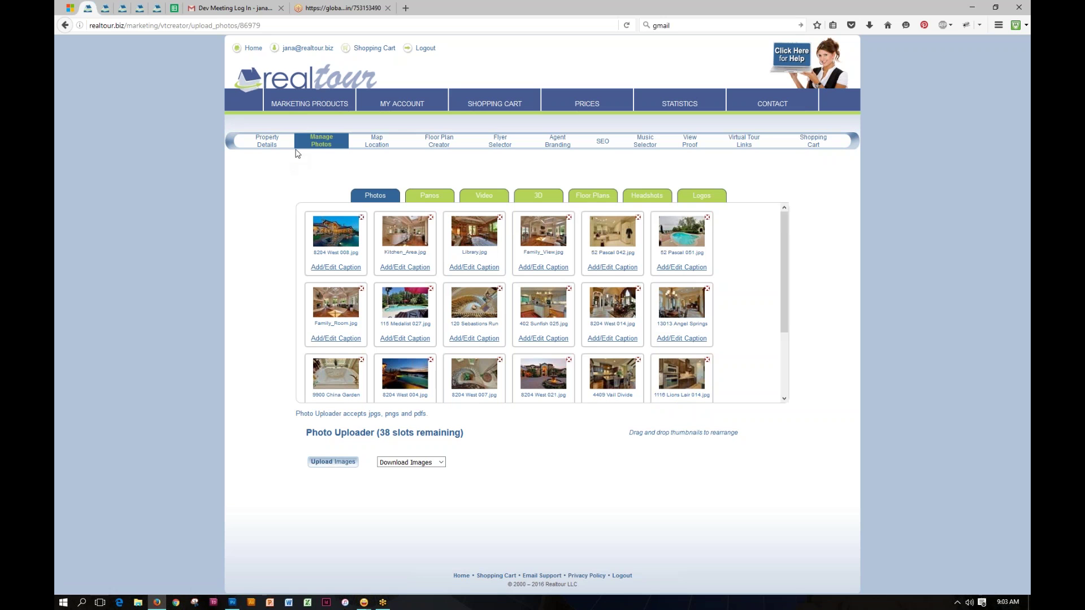
Step: On the map location page, drag the listing marker near Congress Avenue and E 4th St
click(376, 142)
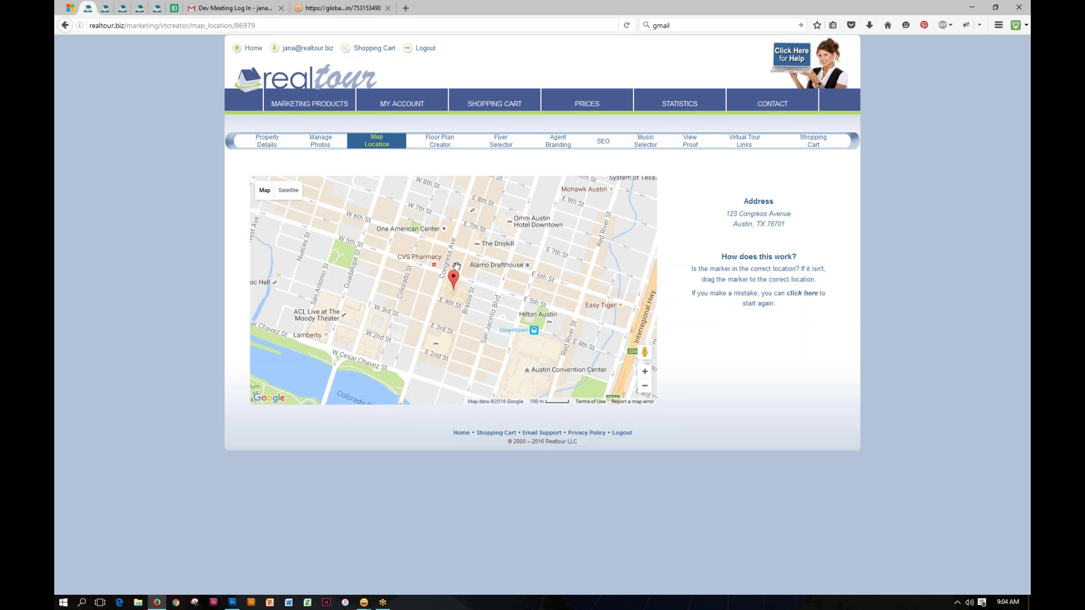
mouse_move(456, 280)
mouse_down()
mouse_move(473, 230)
mouse_move(491, 234)
mouse_up()
drag(483, 243, 440, 274)
Step: In the floor plan creator, add a 'Third Floor' location below Main Floor and Second Floor
click(444, 146)
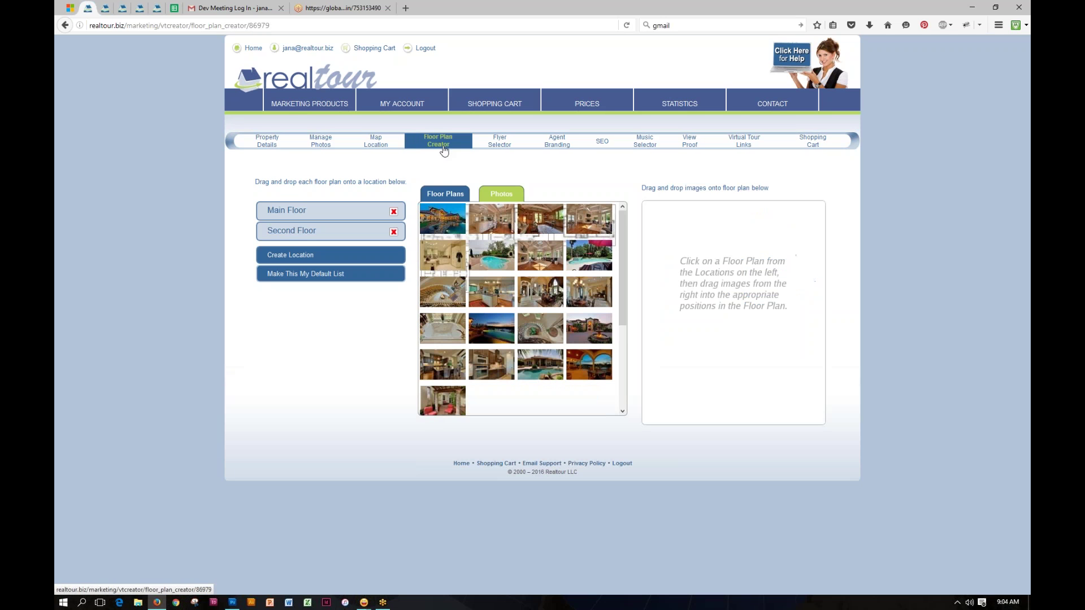
click(447, 194)
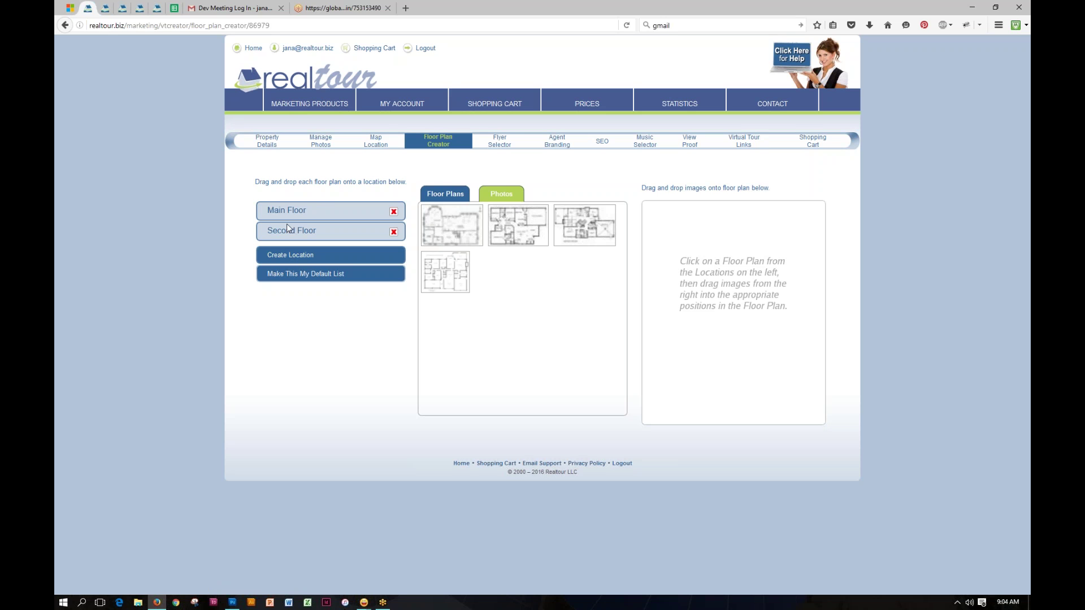
click(288, 253)
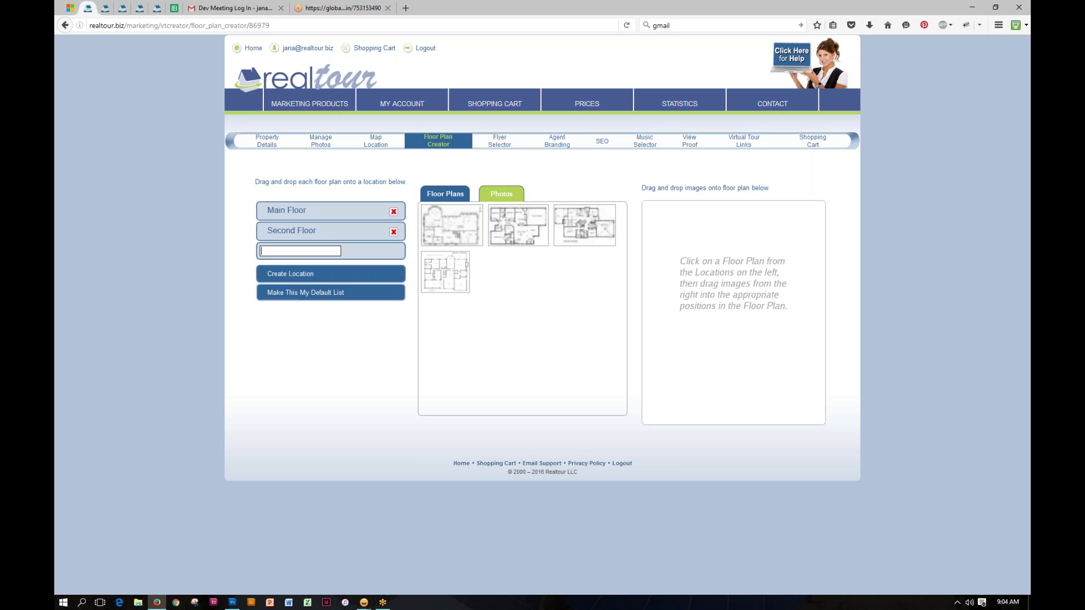
text(Third Floor)
key(Return)
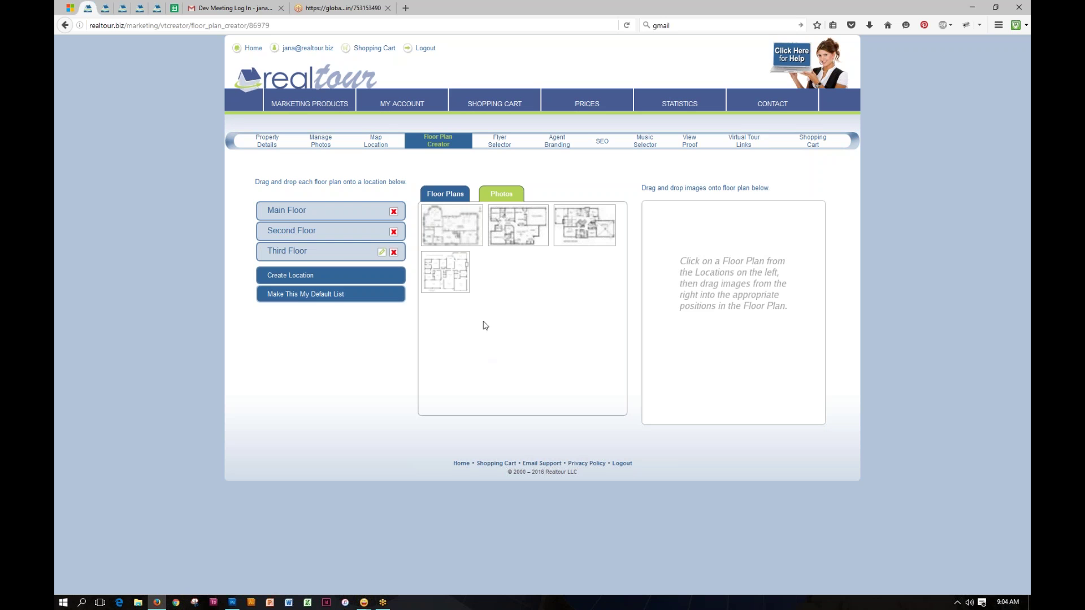
Step: Assign a floor plan to Main Floor and pin photos on its family room, kitchen, breakfast area and gallery
drag(515, 230, 305, 213)
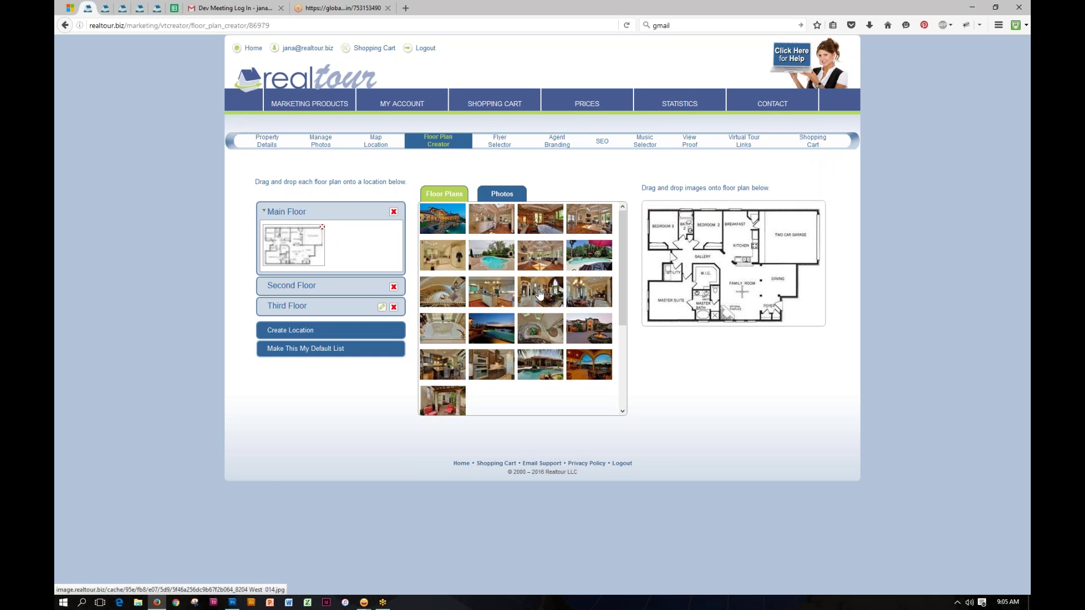
drag(539, 293, 770, 280)
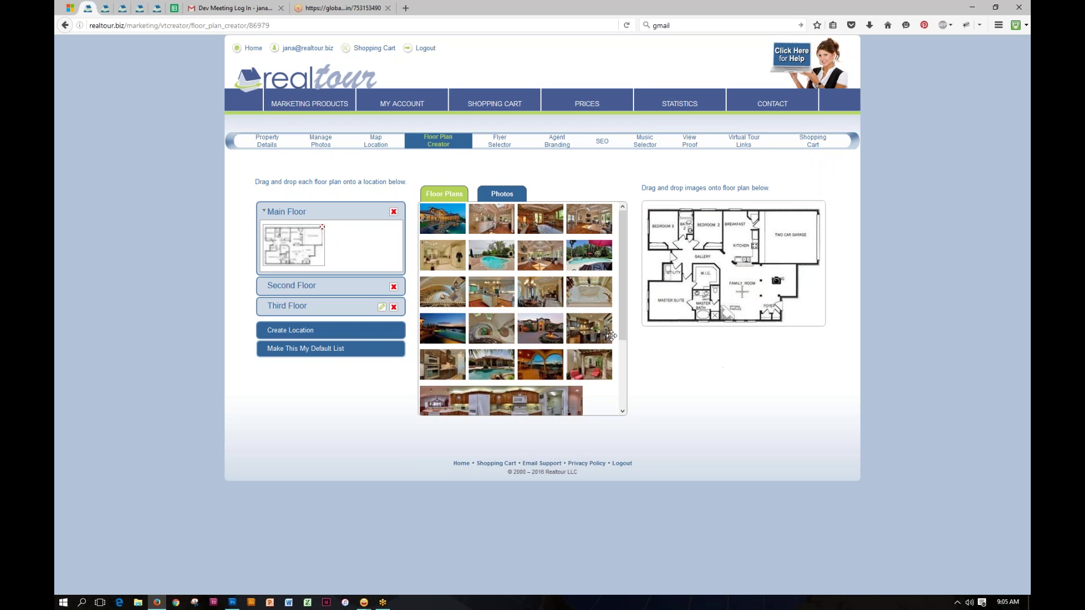
mouse_move(495, 296)
mouse_down()
mouse_move(689, 289)
mouse_move(734, 266)
mouse_move(740, 249)
mouse_up()
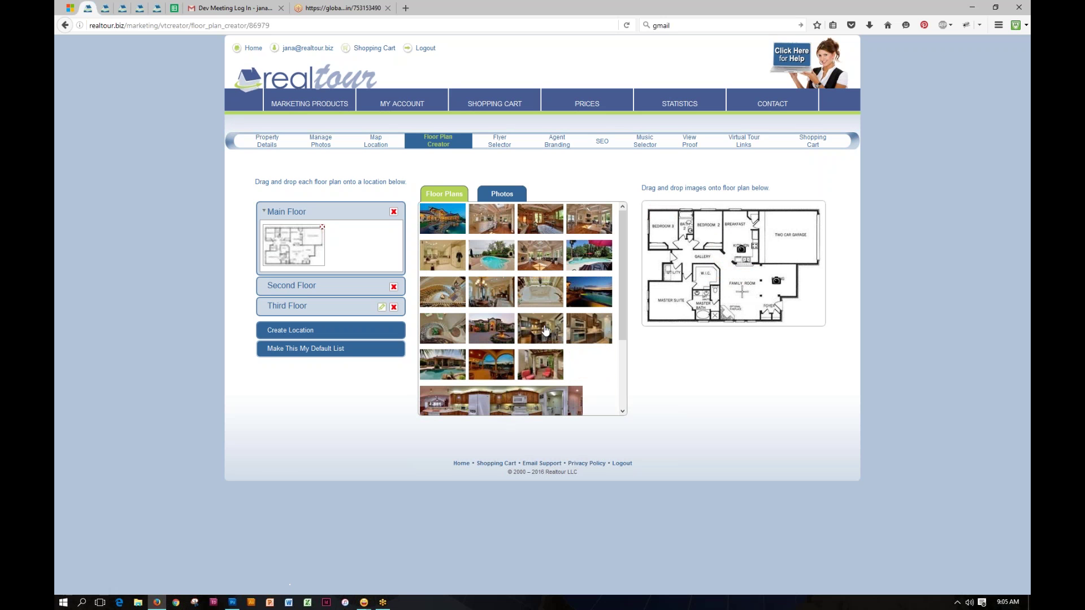
mouse_move(546, 331)
mouse_down()
mouse_move(738, 277)
mouse_move(750, 224)
mouse_up()
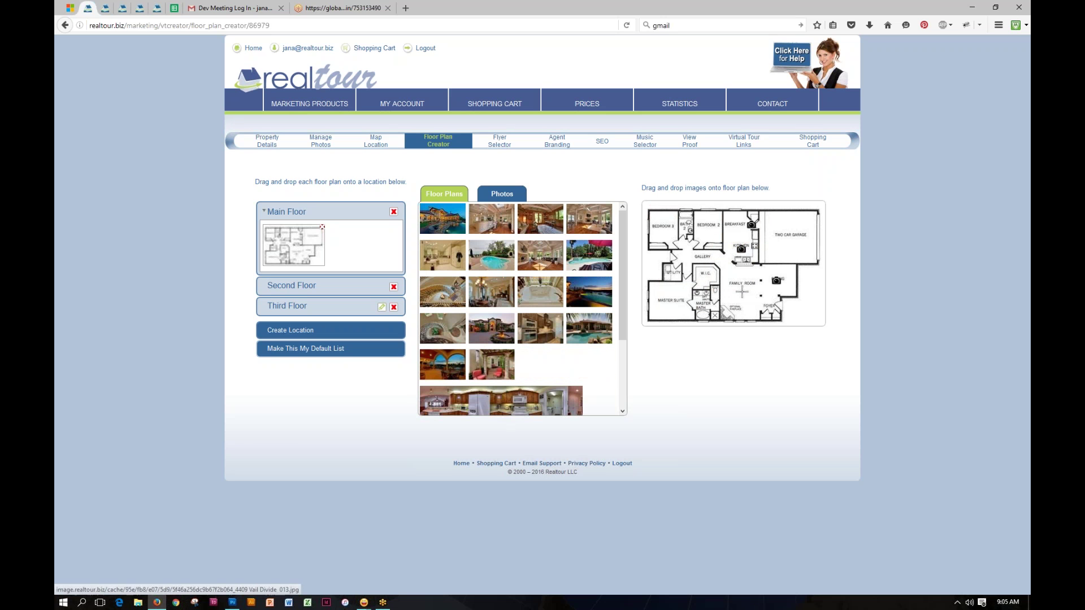
mouse_move(448, 294)
mouse_down()
mouse_move(619, 289)
mouse_move(766, 306)
mouse_up()
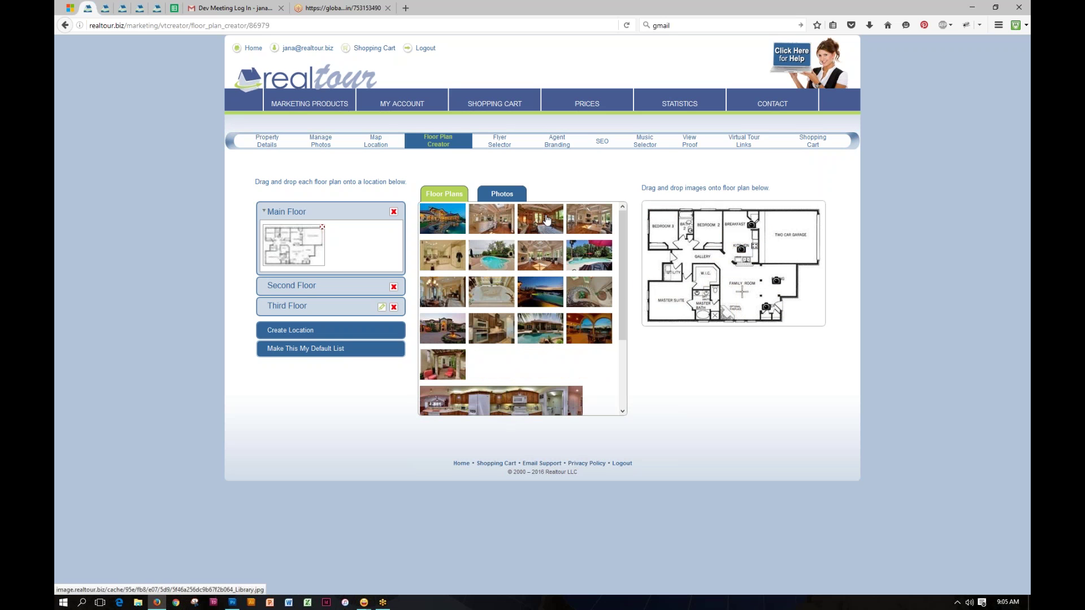
drag(546, 220, 731, 282)
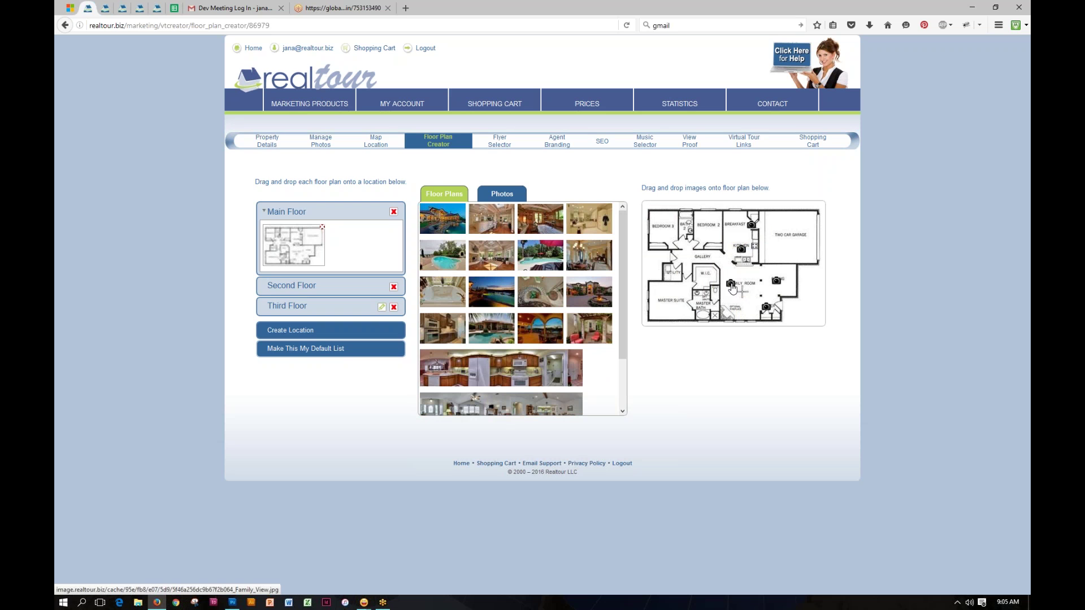
click(731, 284)
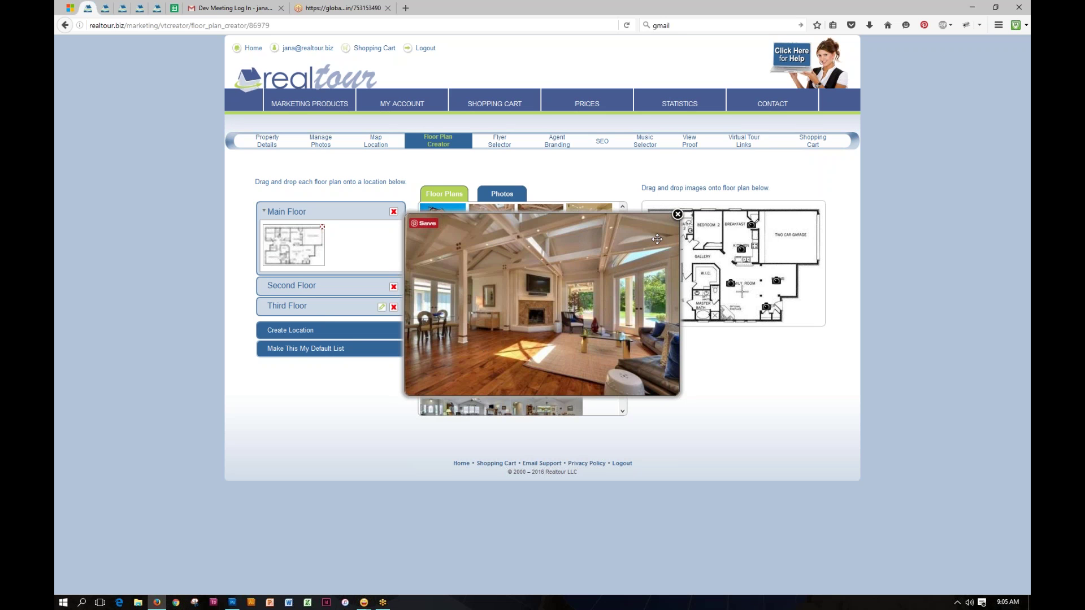
click(678, 214)
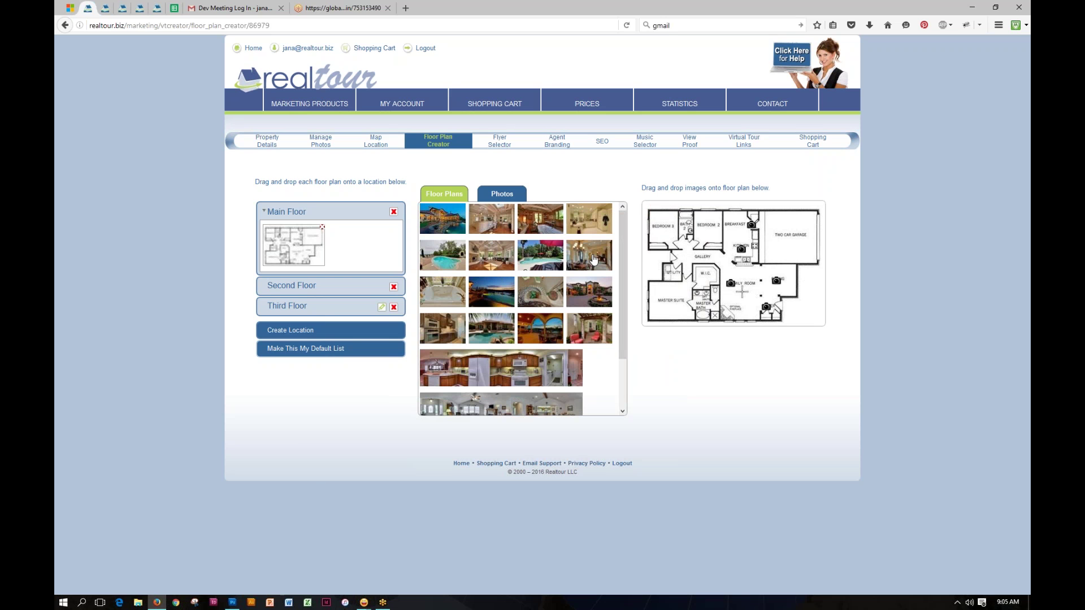
drag(604, 258, 686, 249)
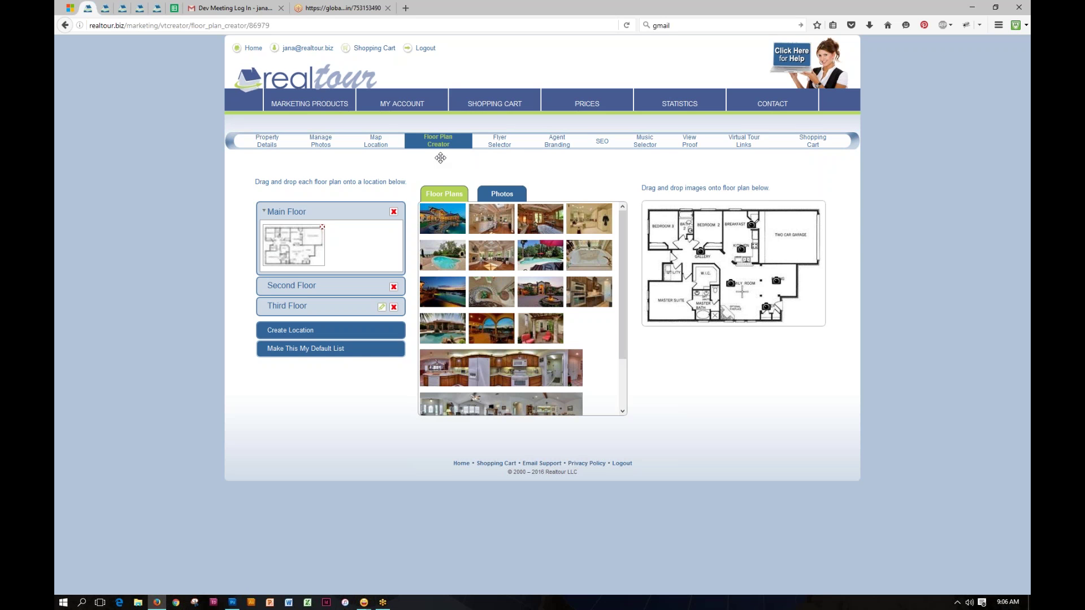
Step: Choose the blue flyer as the listing's print material, then go to Agent Branding
click(499, 150)
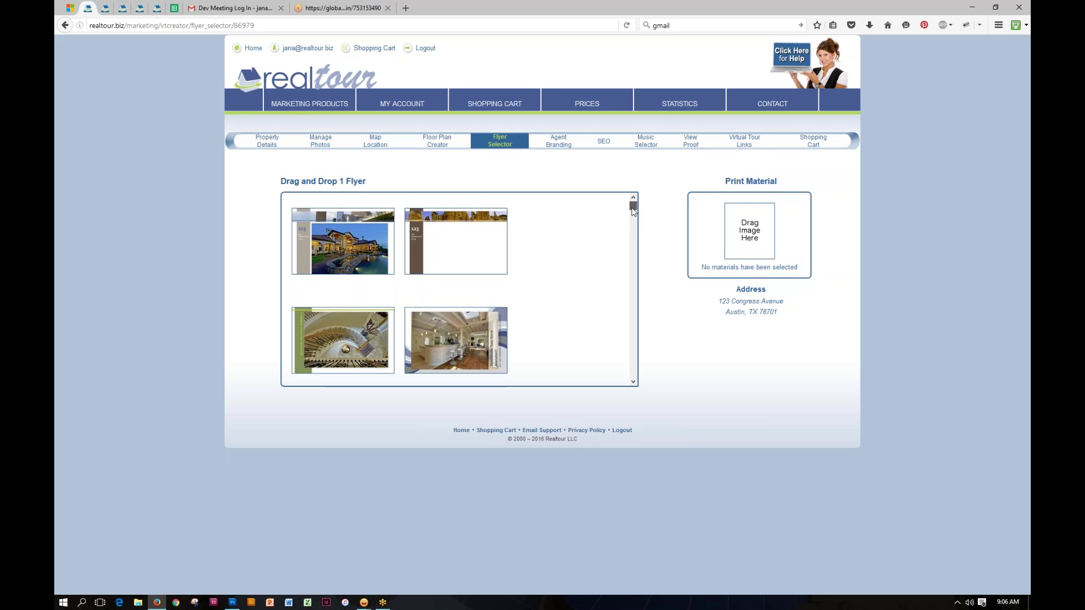
drag(632, 208, 633, 227)
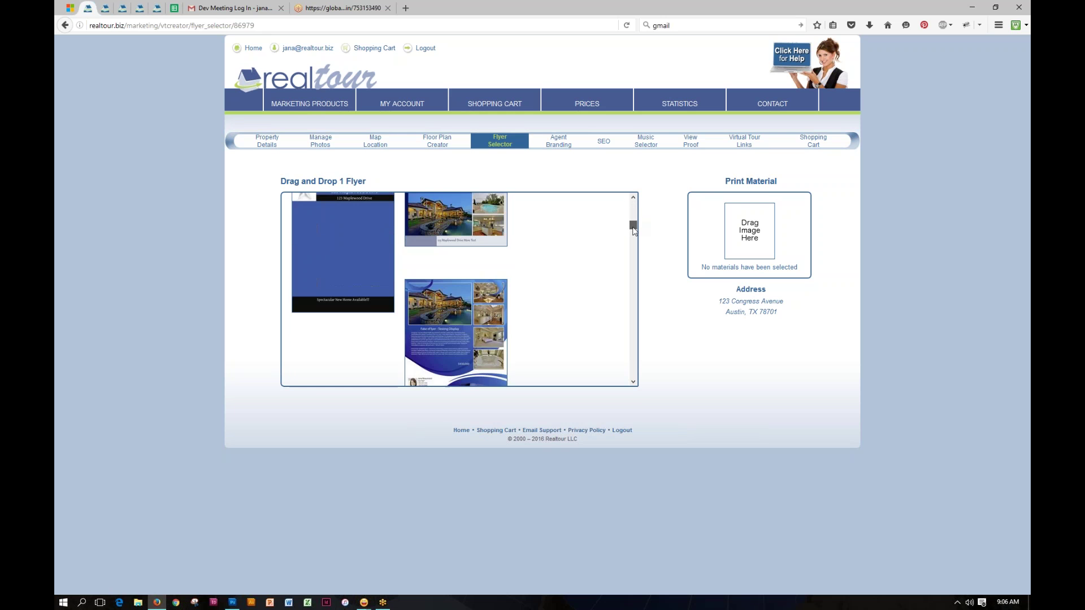
scroll(568, 267, up, 3)
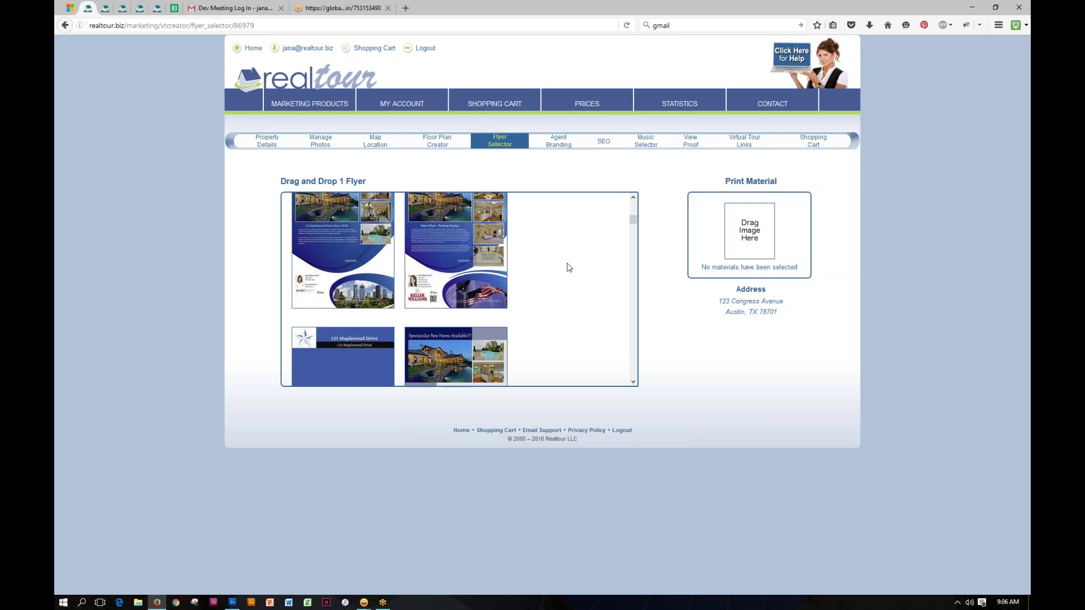
scroll(569, 267, up, 1)
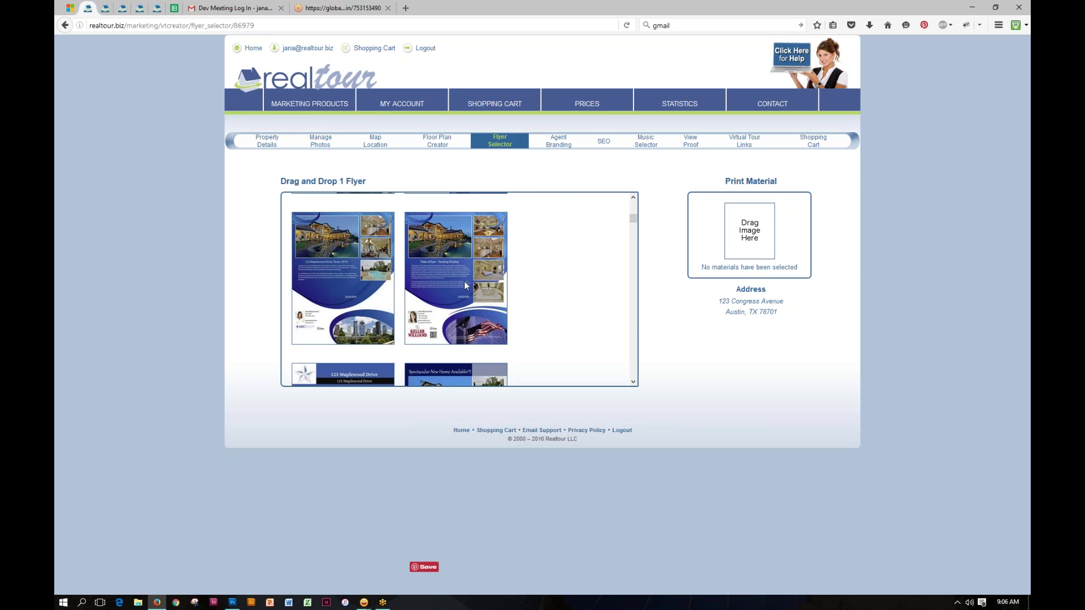
drag(457, 278, 747, 248)
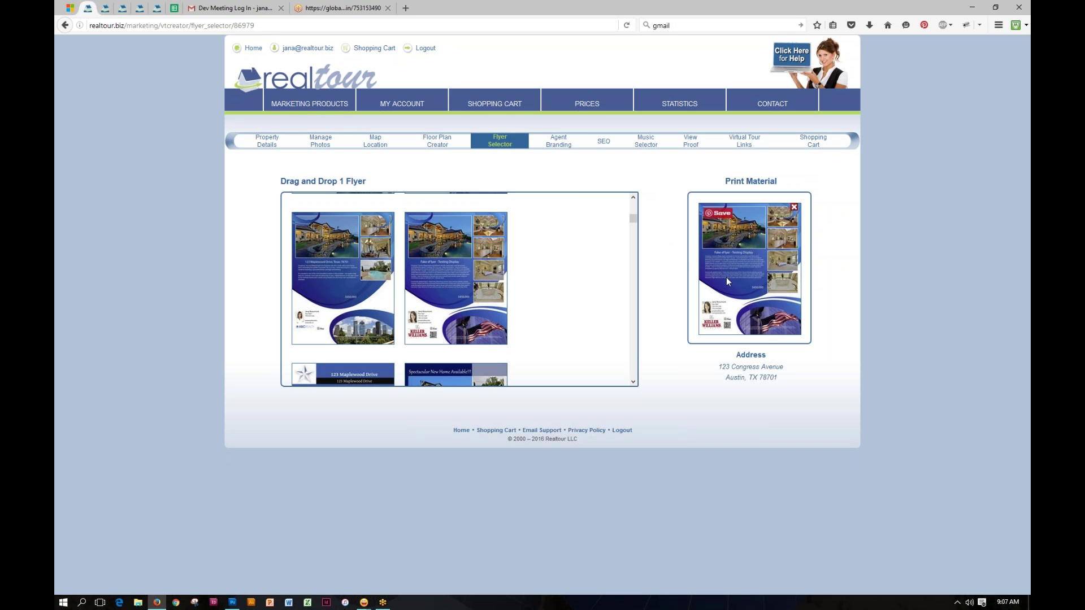
click(559, 148)
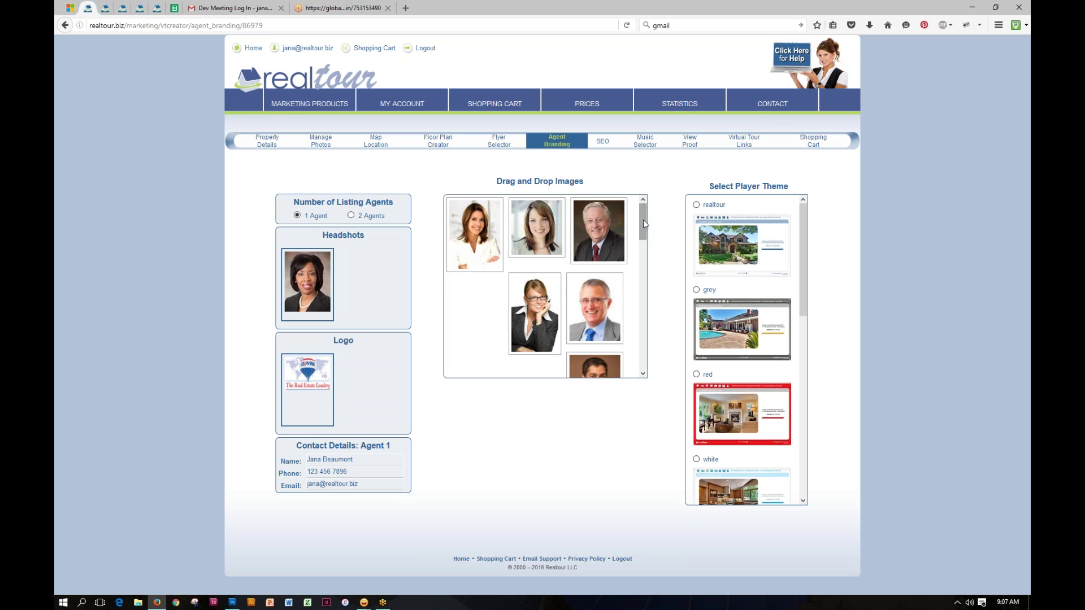
Step: Set the first agent headshot and make Avalar the tour's logo
mouse_move(644, 219)
mouse_down()
mouse_move(641, 335)
mouse_move(643, 204)
mouse_up()
drag(487, 231, 313, 275)
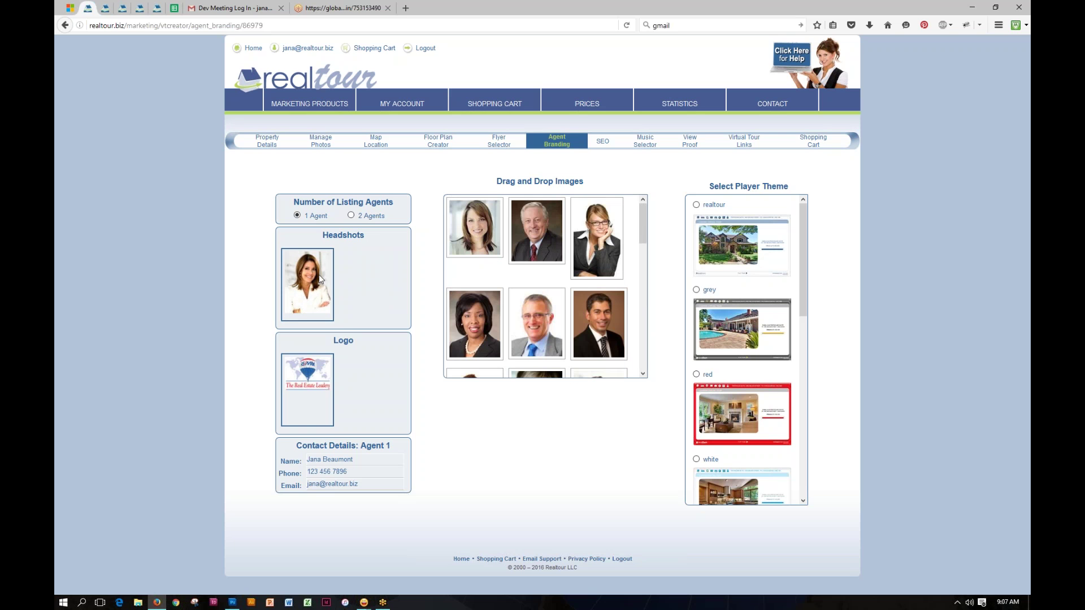
drag(643, 236, 652, 335)
scroll(654, 329, down, 1)
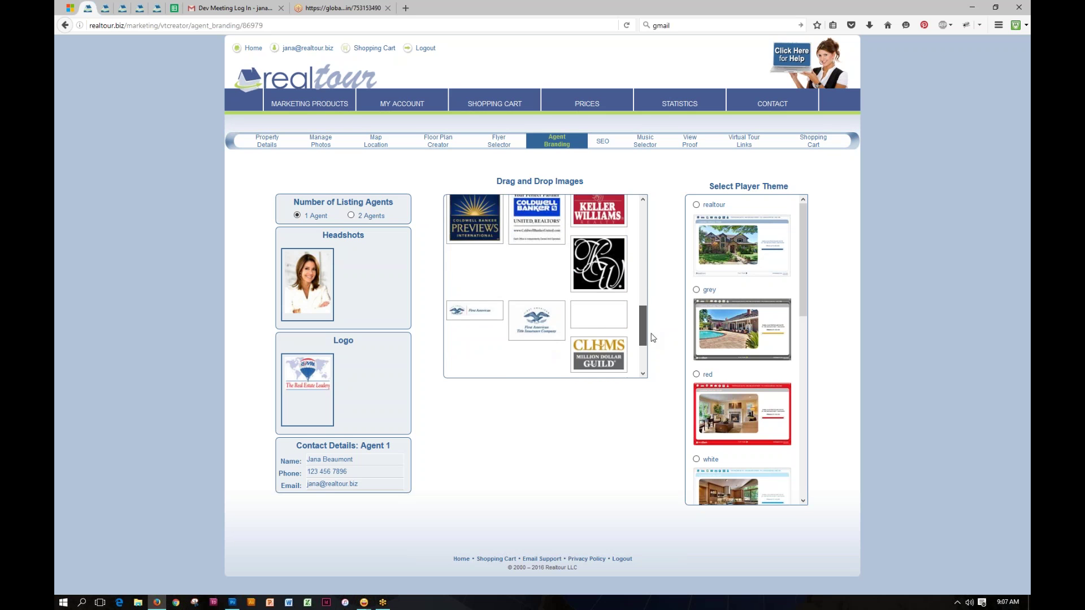
scroll(645, 317, up, 1)
drag(602, 249, 310, 387)
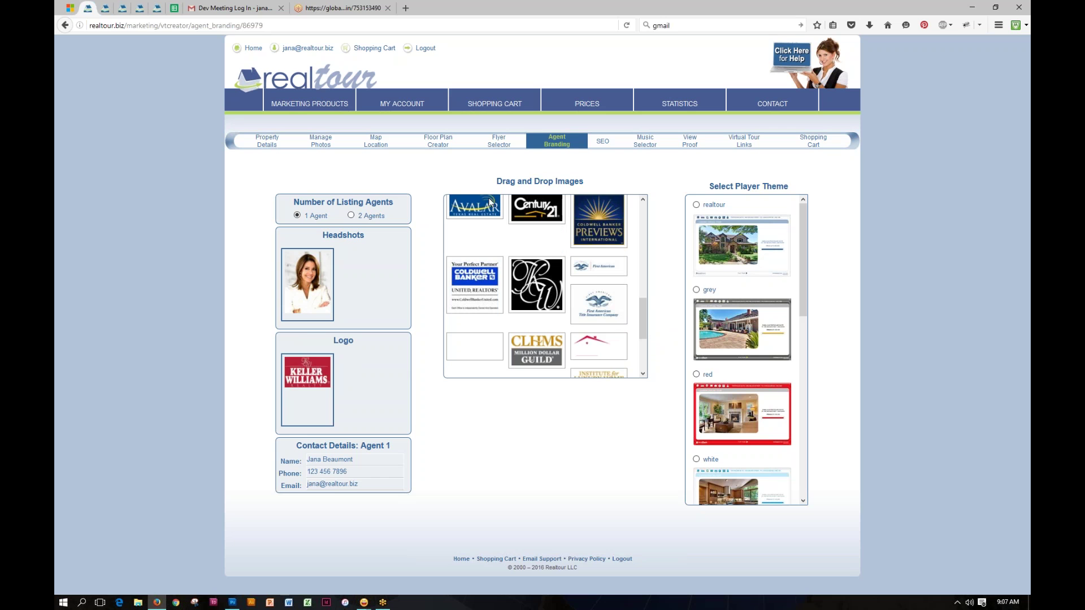
drag(487, 204, 325, 373)
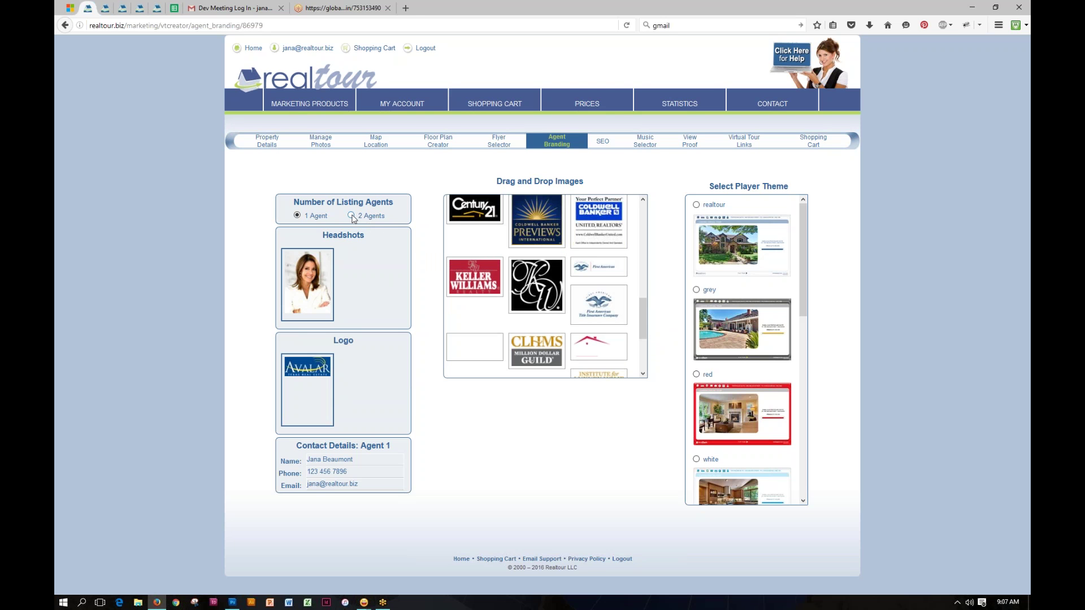
Step: Switch to two listing agents, with the grey-haired man as the second headshot
click(352, 216)
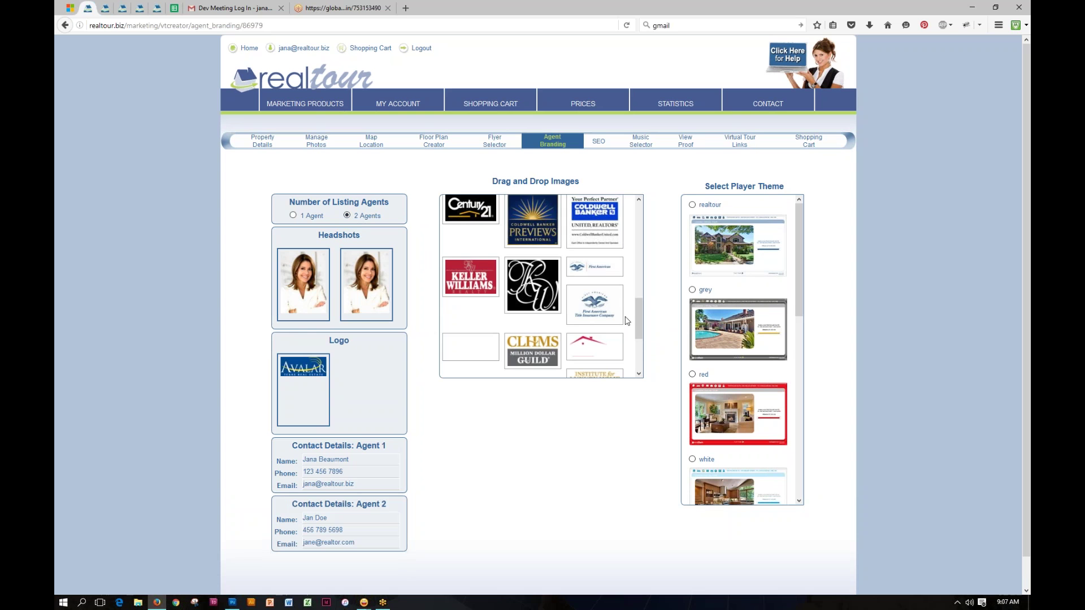
drag(639, 320, 639, 223)
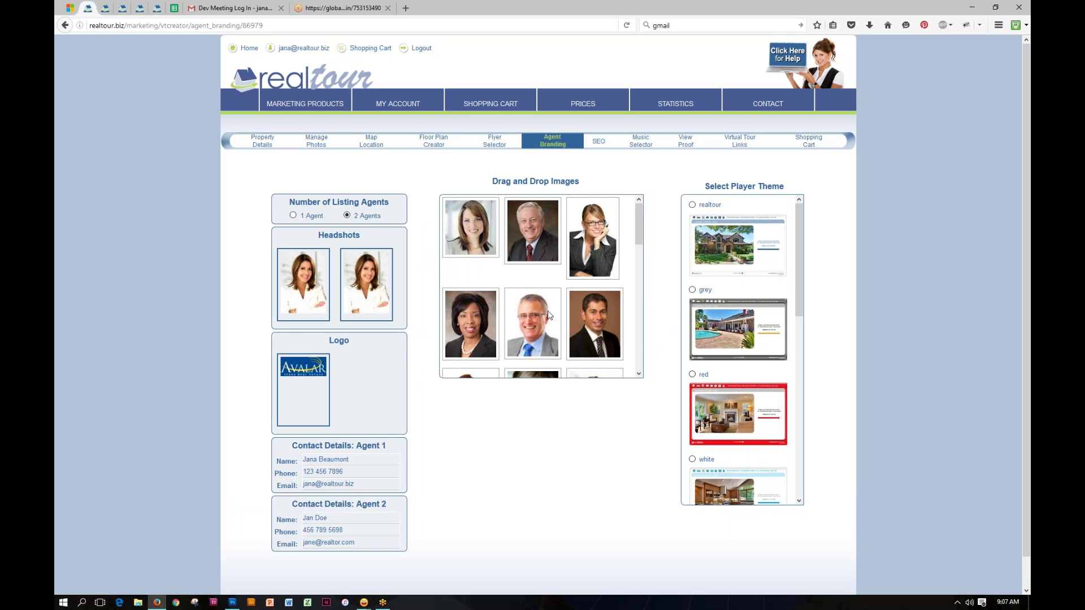
drag(548, 315, 396, 283)
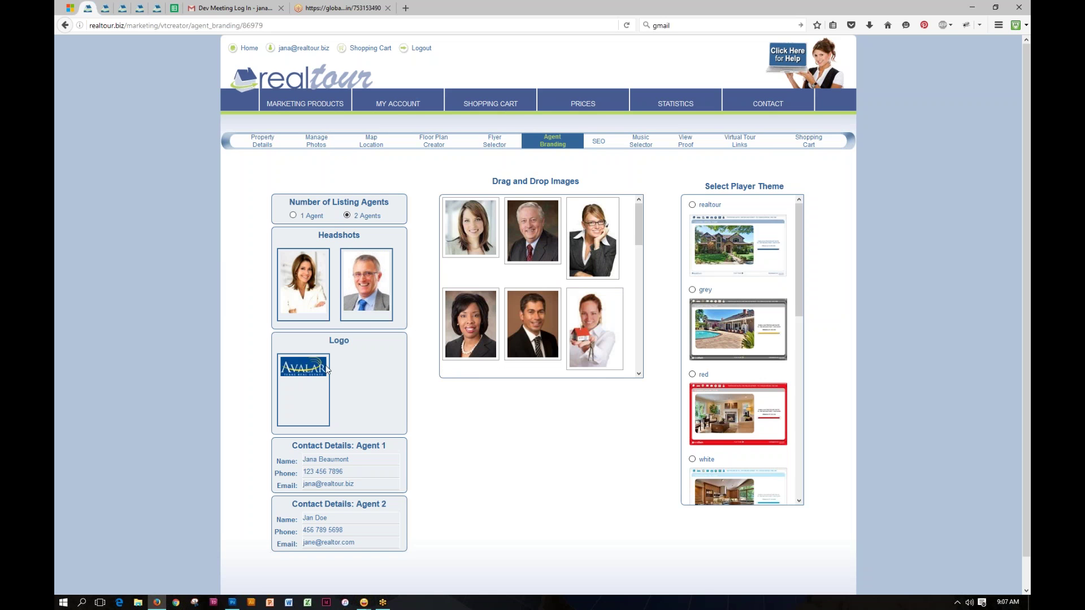
click(353, 460)
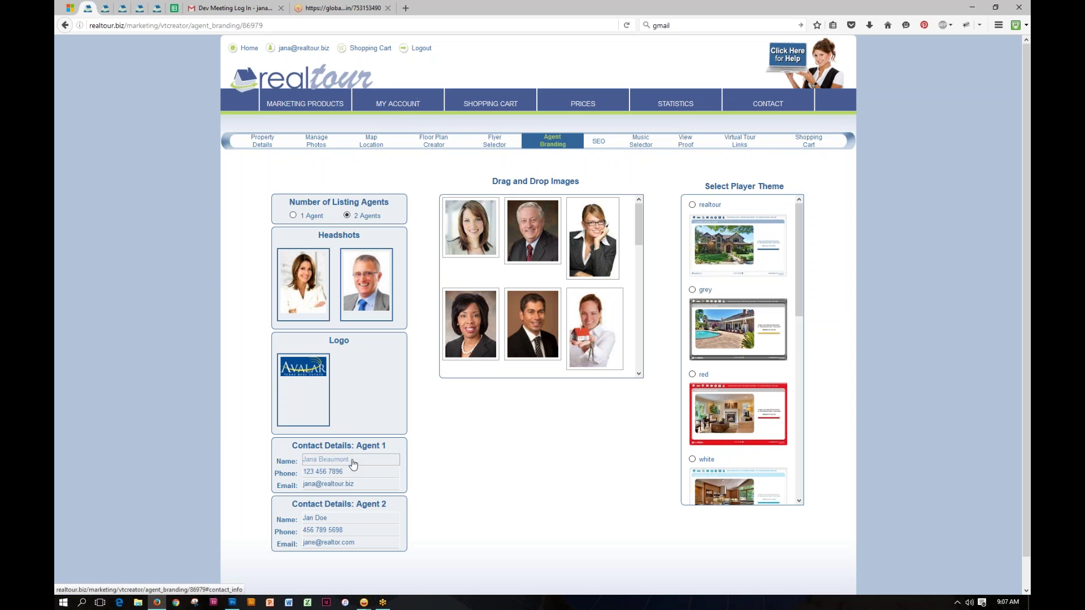
Step: Replace Agent 1's old phone number with the new one in Contact Details
mouse_move(396, 104)
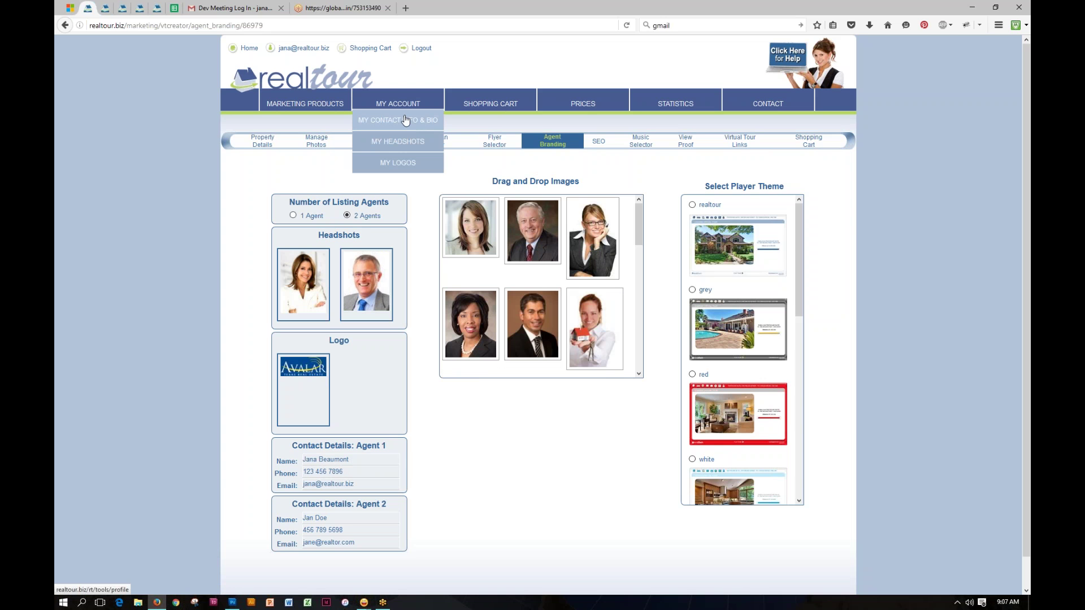
scroll(441, 564, down, 1)
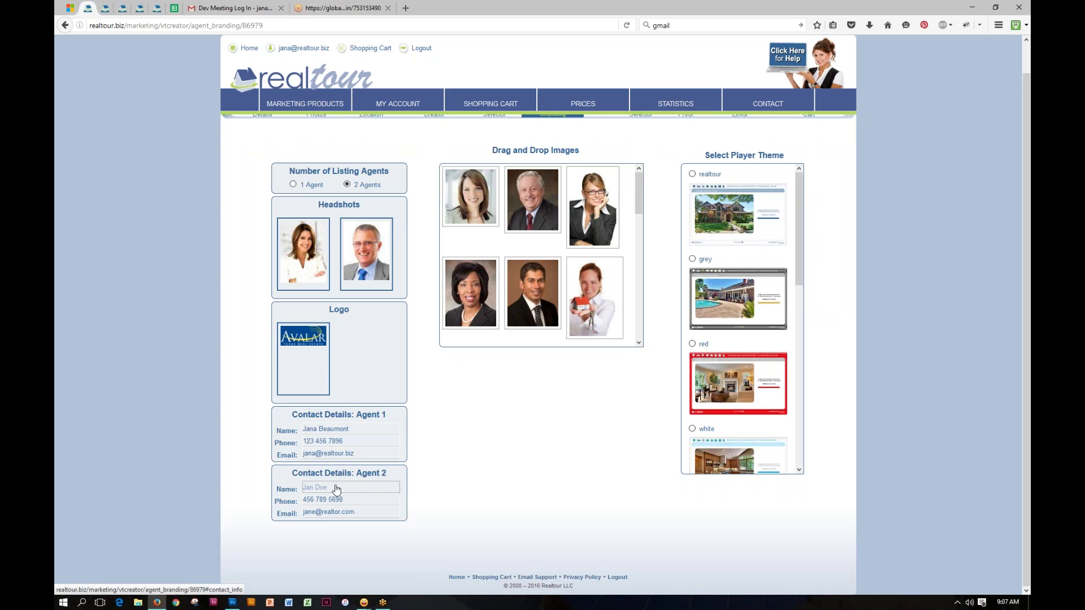
click(336, 489)
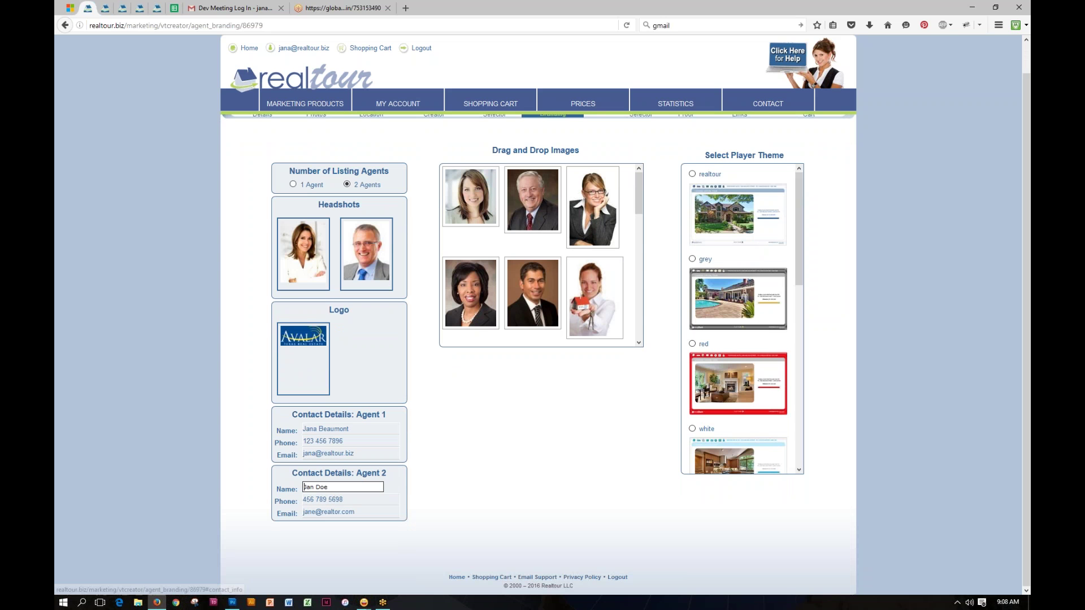
click(351, 502)
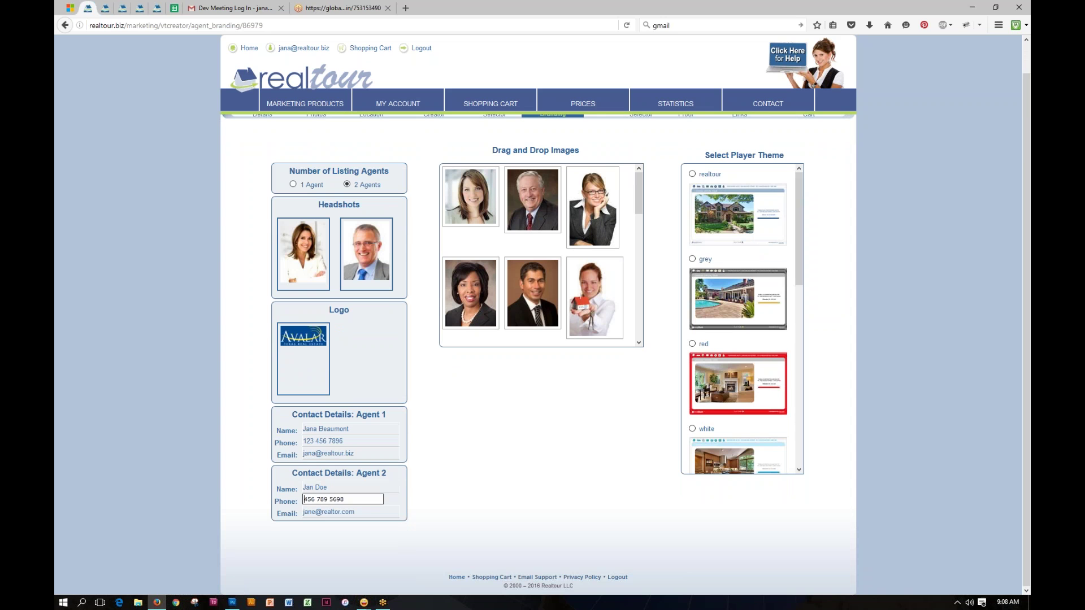
click(347, 441)
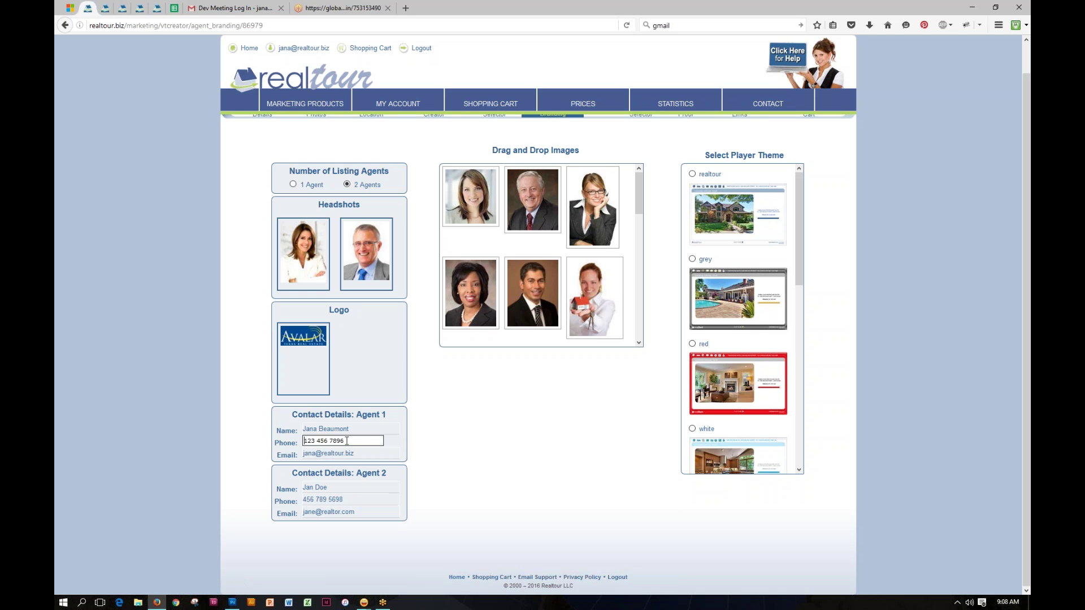
drag(347, 441, 298, 442)
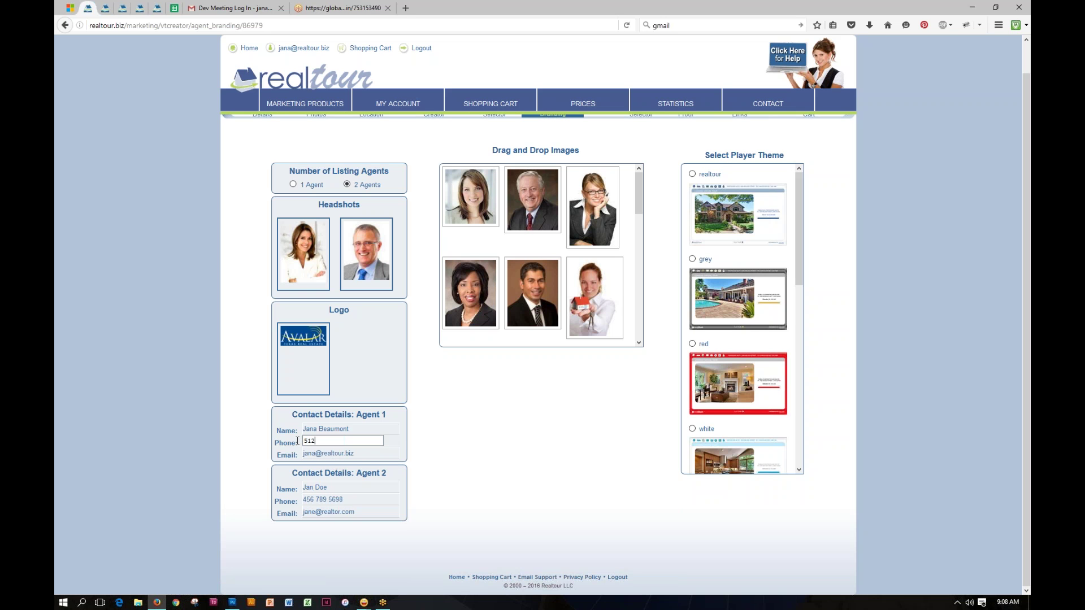
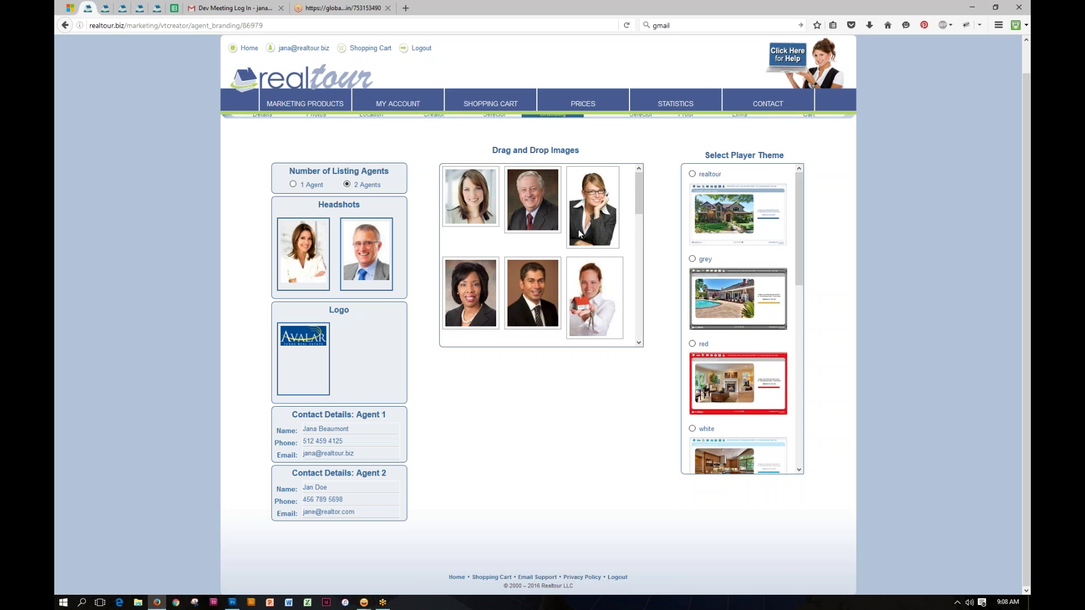
scroll(660, 214, up, 1)
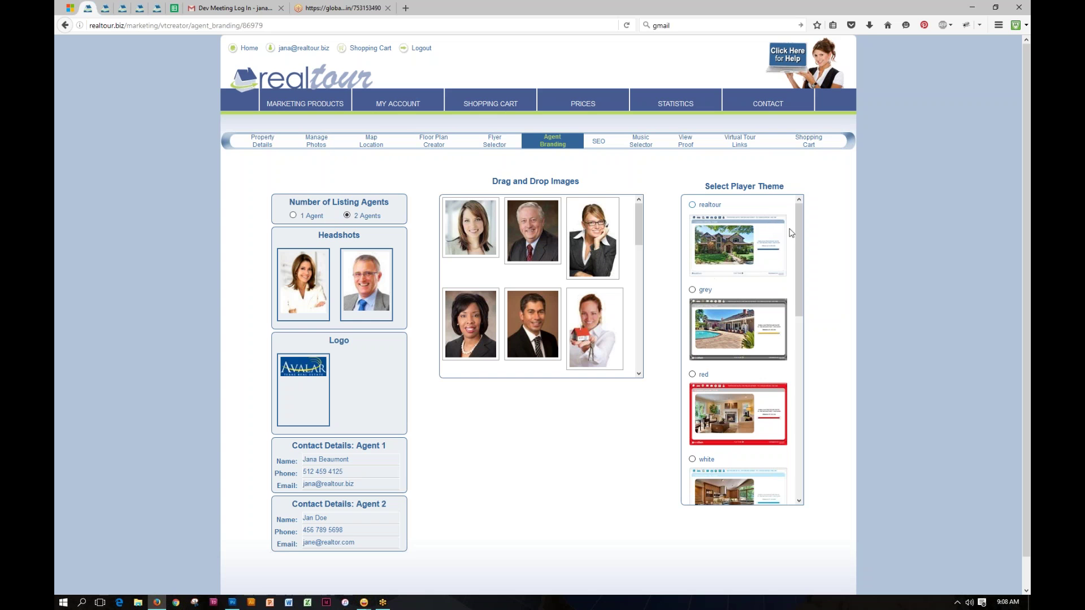
Step: Switch the tour's player theme from grey to blue, then bring up the tour's SEO settings
click(692, 290)
scroll(800, 265, down, 5)
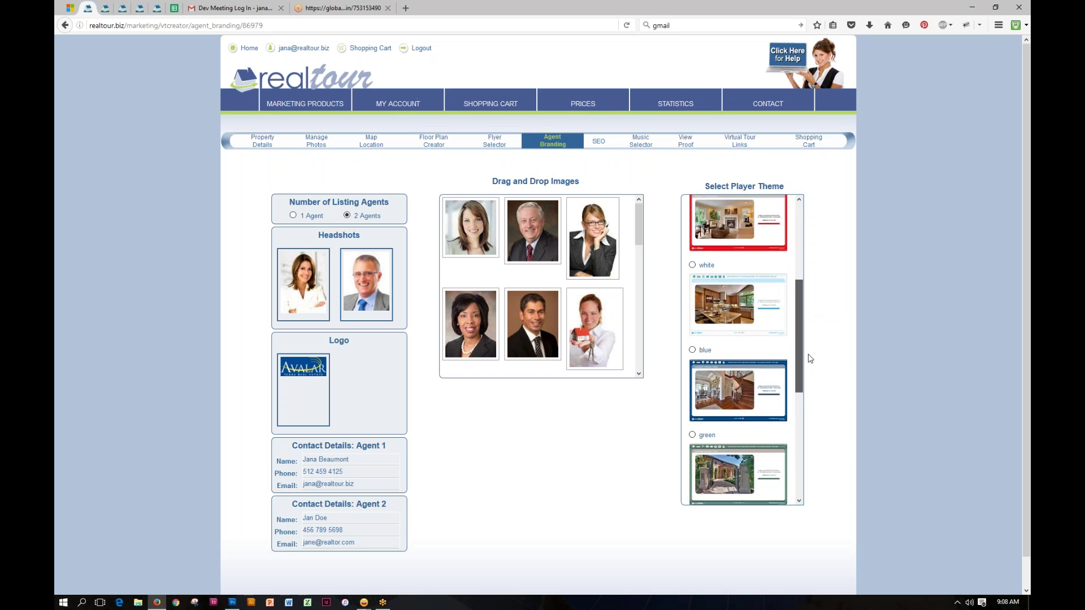
click(692, 290)
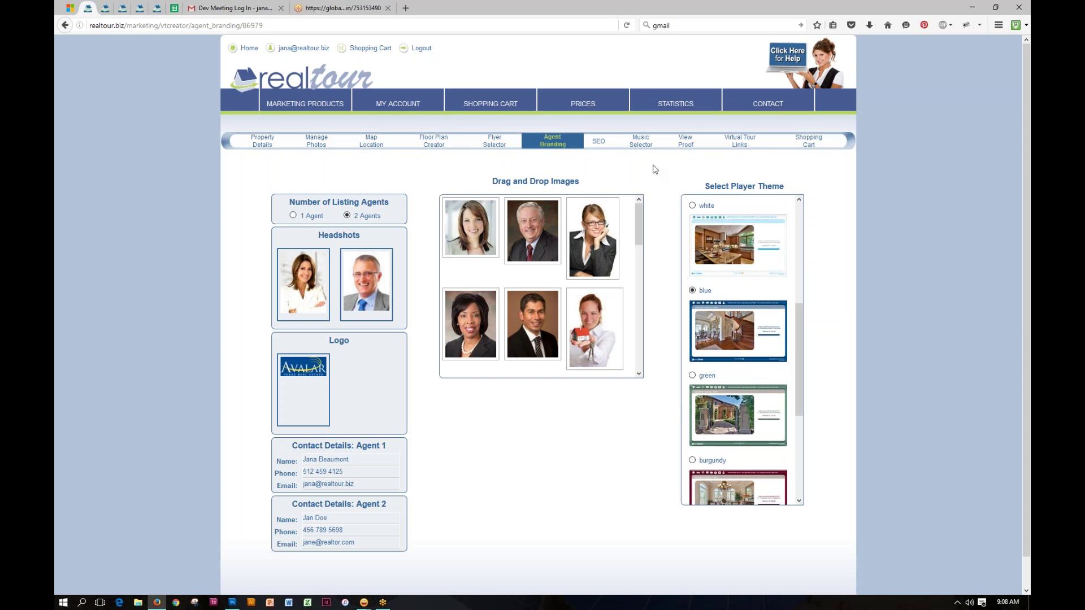
click(600, 144)
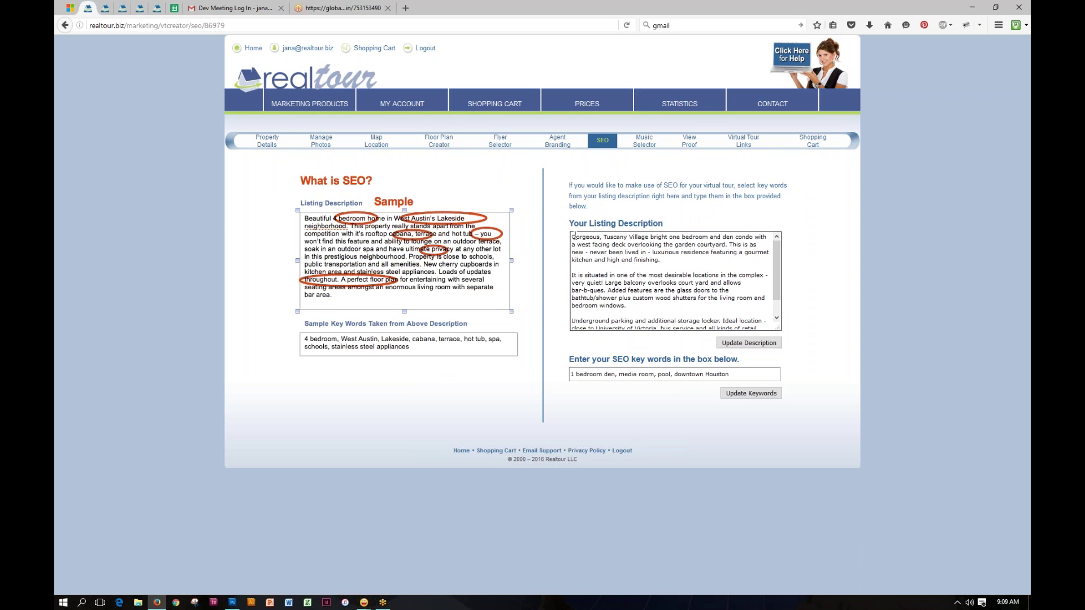
drag(576, 237, 628, 306)
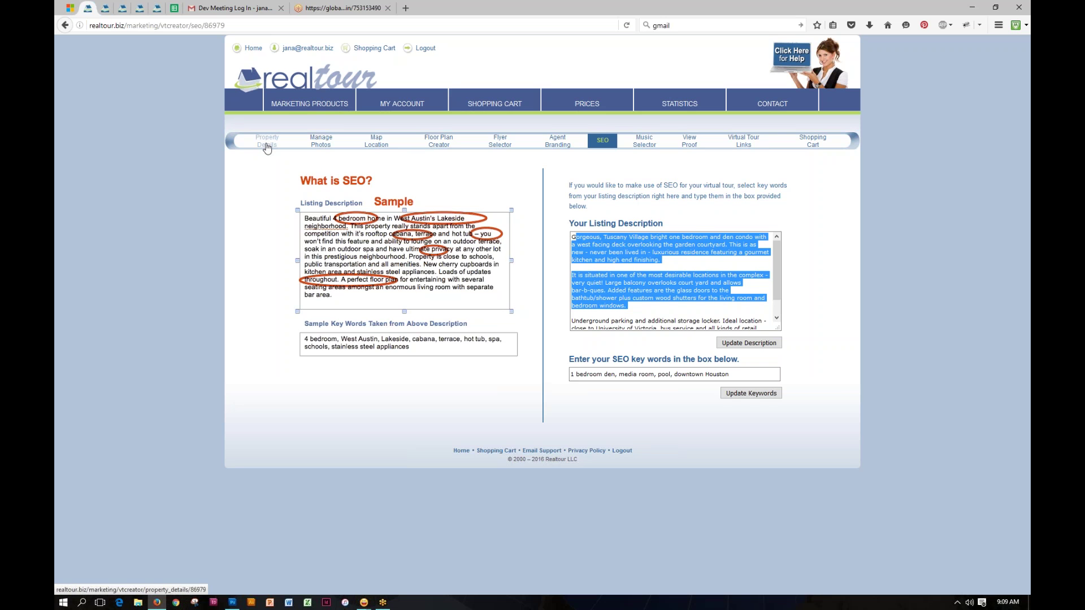
click(803, 304)
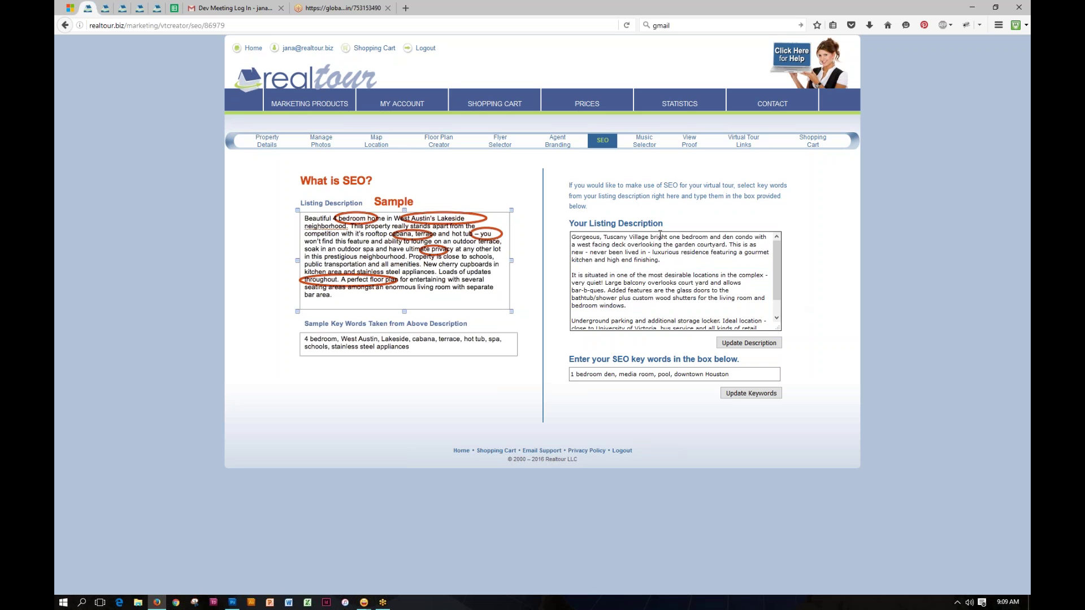
key(ctrl+a)
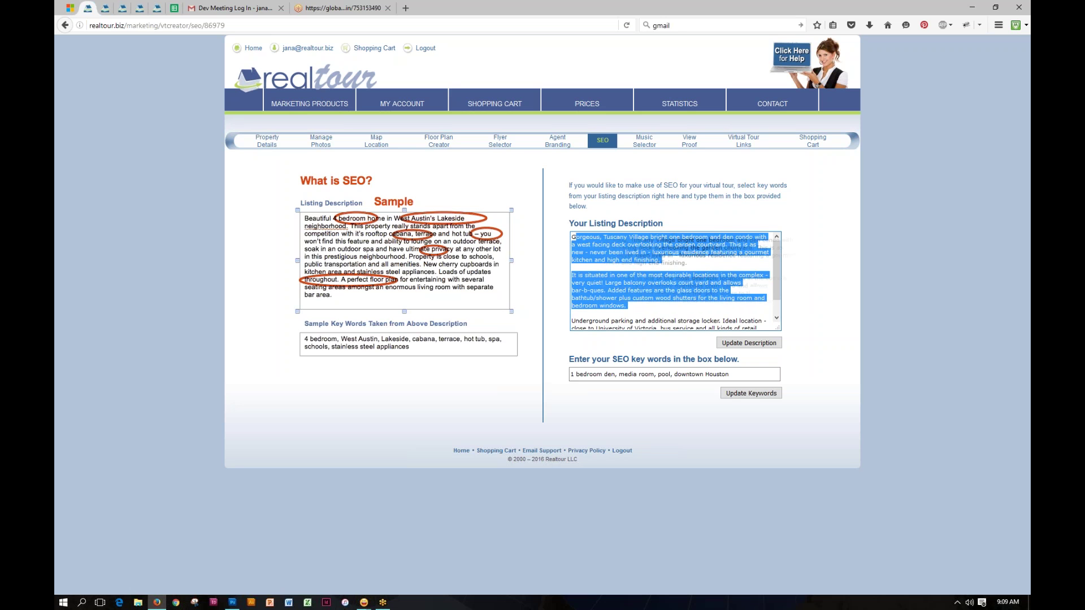
click(710, 238)
drag(670, 236, 728, 254)
click(724, 236)
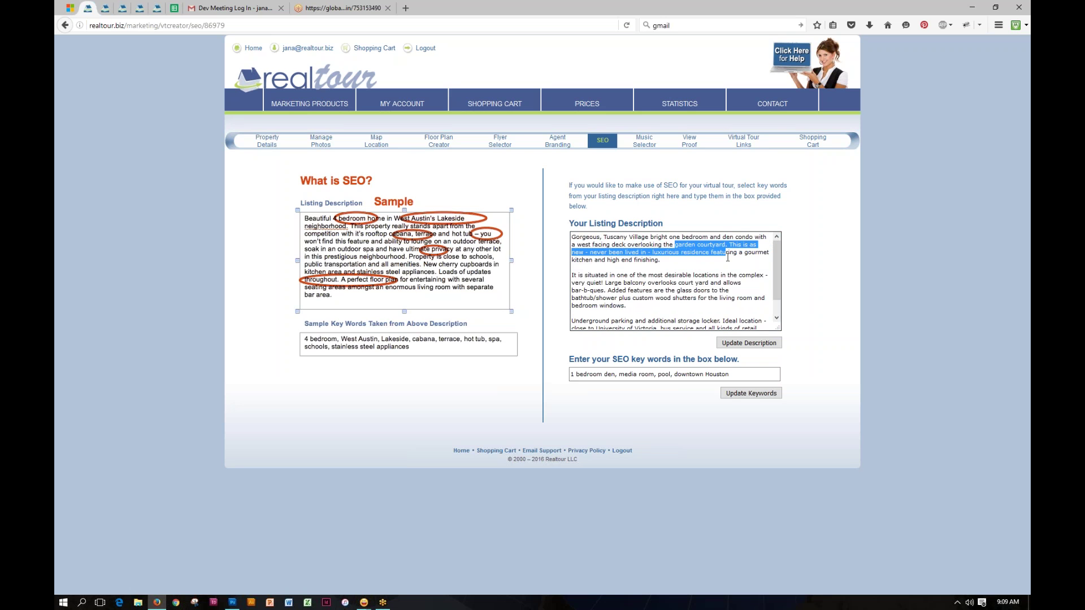
click(713, 260)
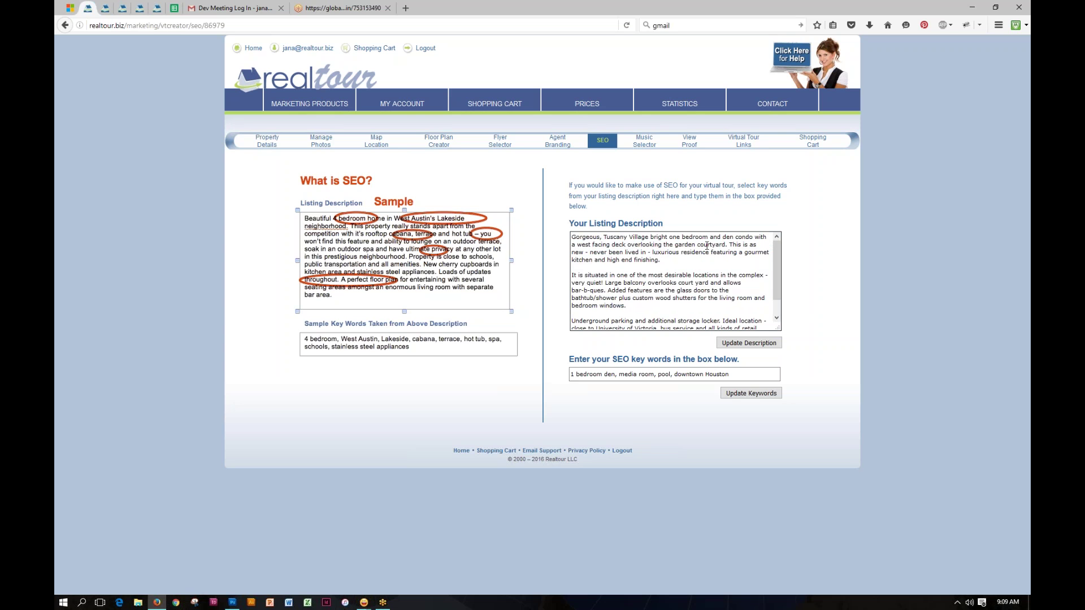
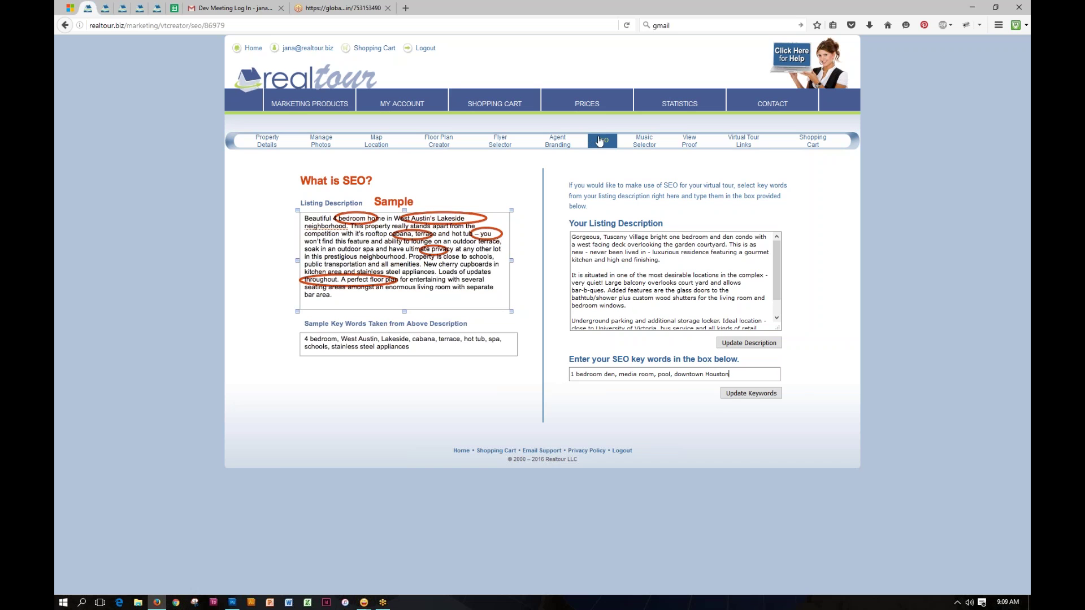
Step: Bring up the tour's Music Selector page, now showing No Music
click(645, 143)
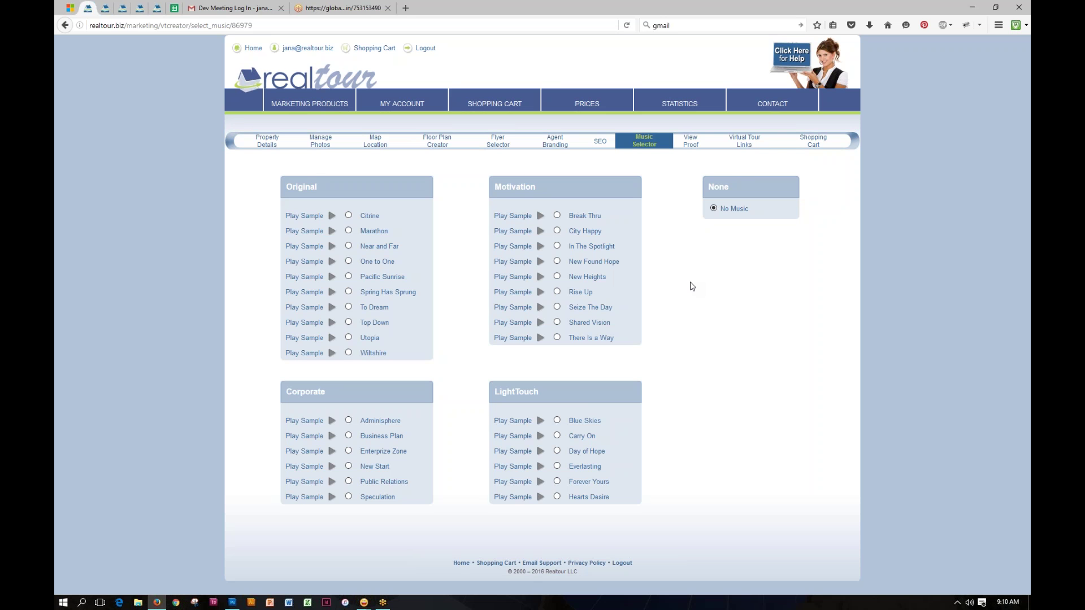
Step: Sample Break Thru, set the tour music to Seize The Day, and open the proof preview
click(540, 217)
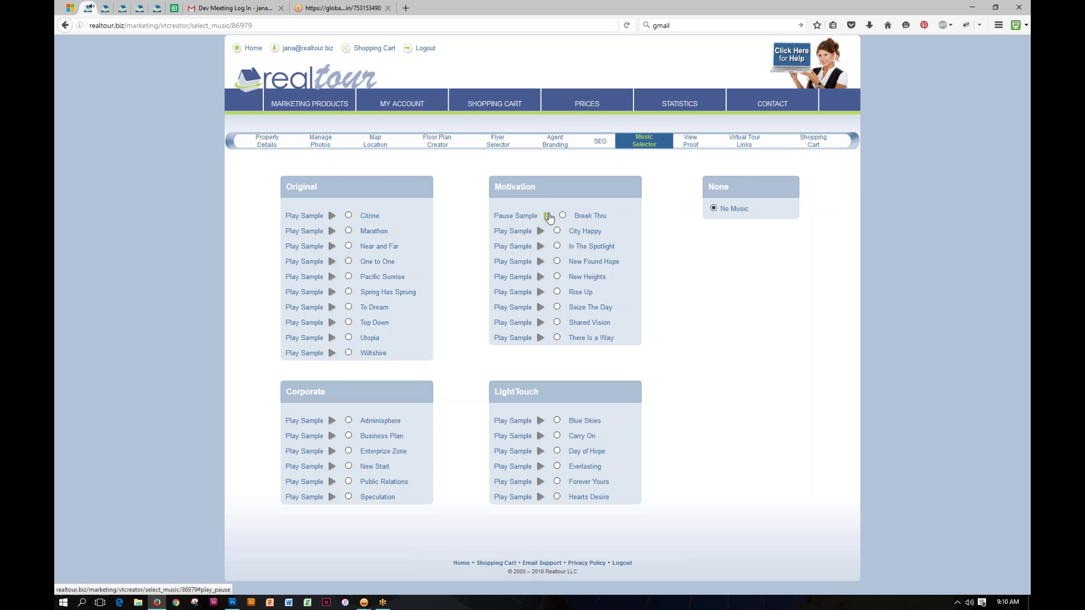
click(548, 216)
click(556, 307)
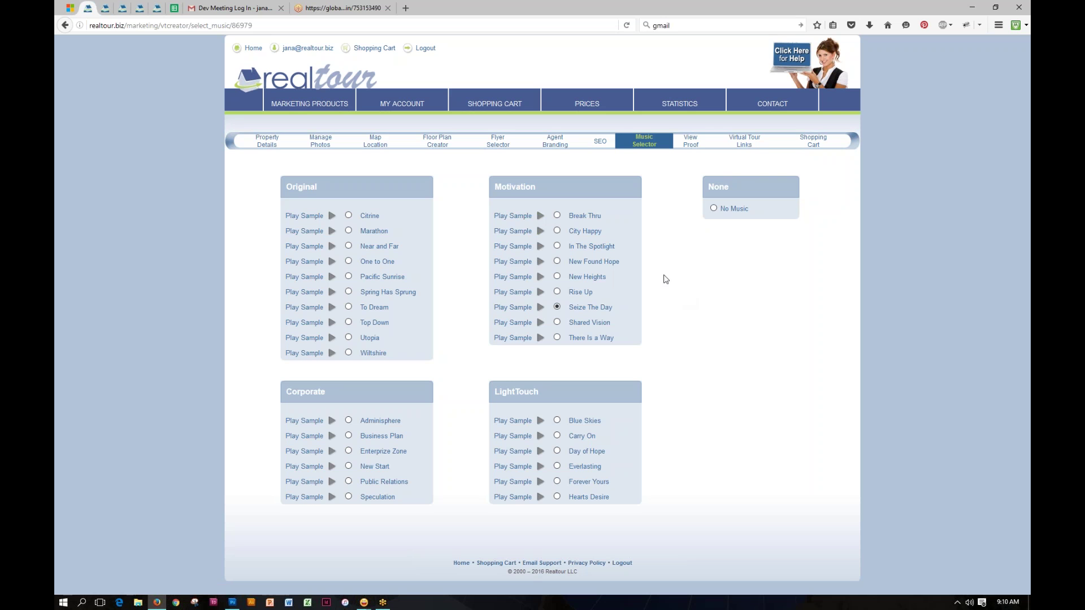
click(695, 144)
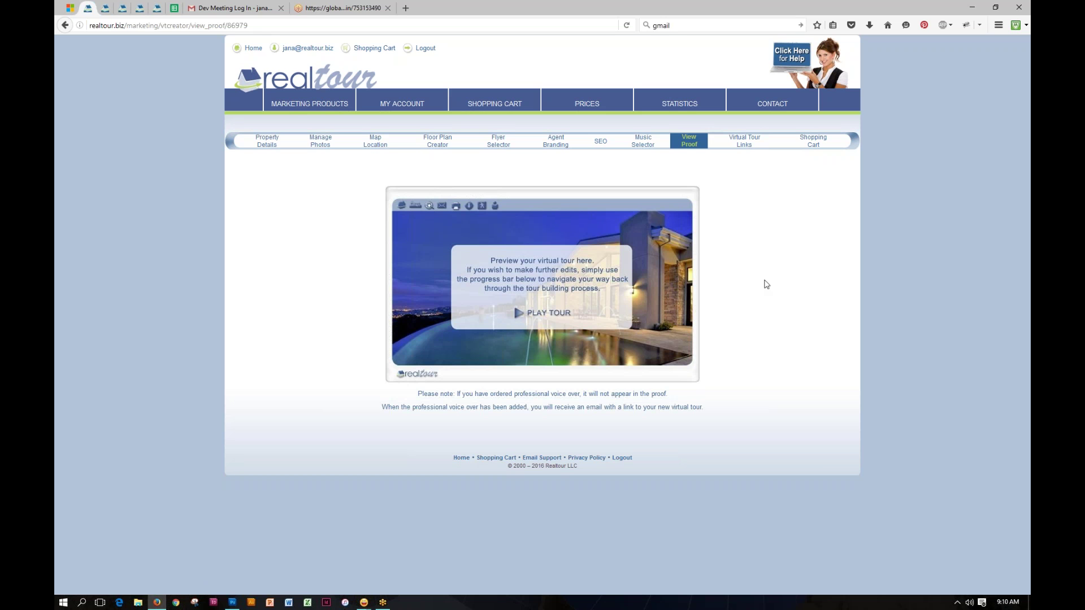
Step: Play the tour preview and exit 3D to the 123 Congress Avenue Property Details
click(543, 315)
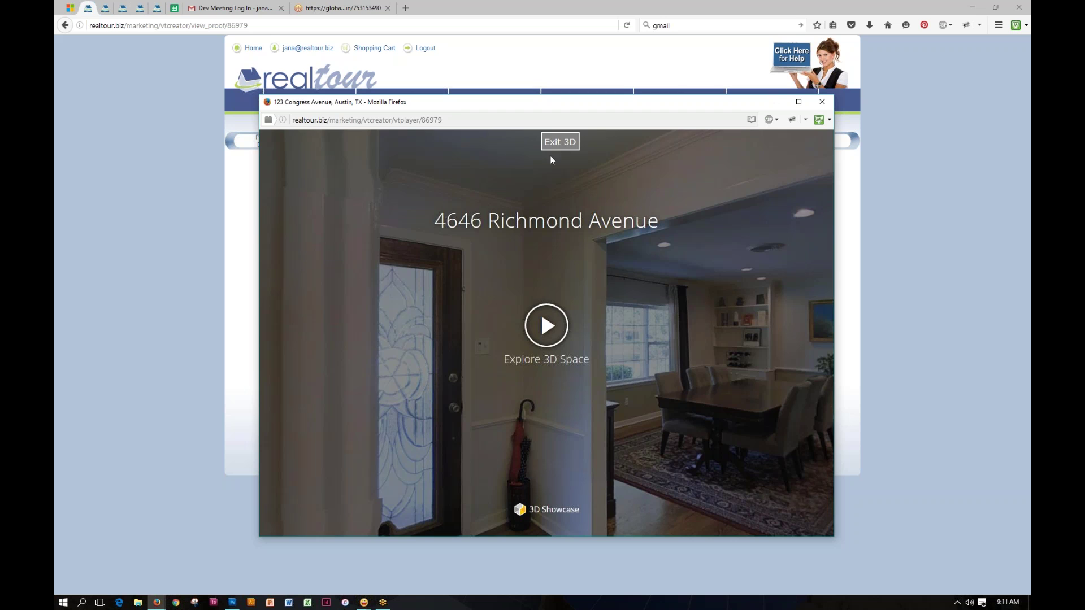
click(560, 143)
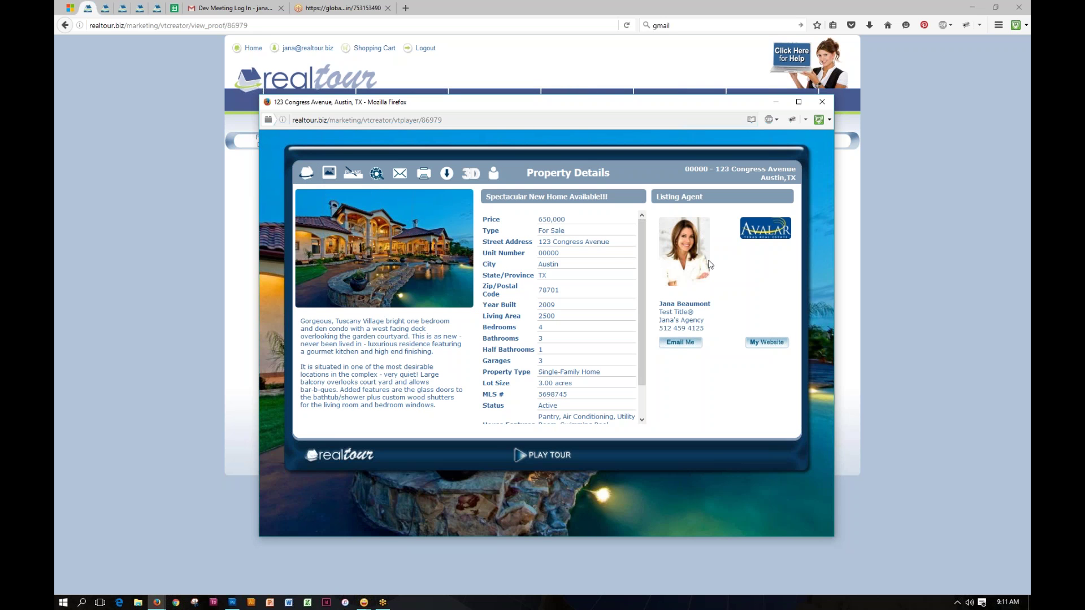
Step: Browse the floor plans and kitchen photo, then show the property's Austin location map
click(353, 173)
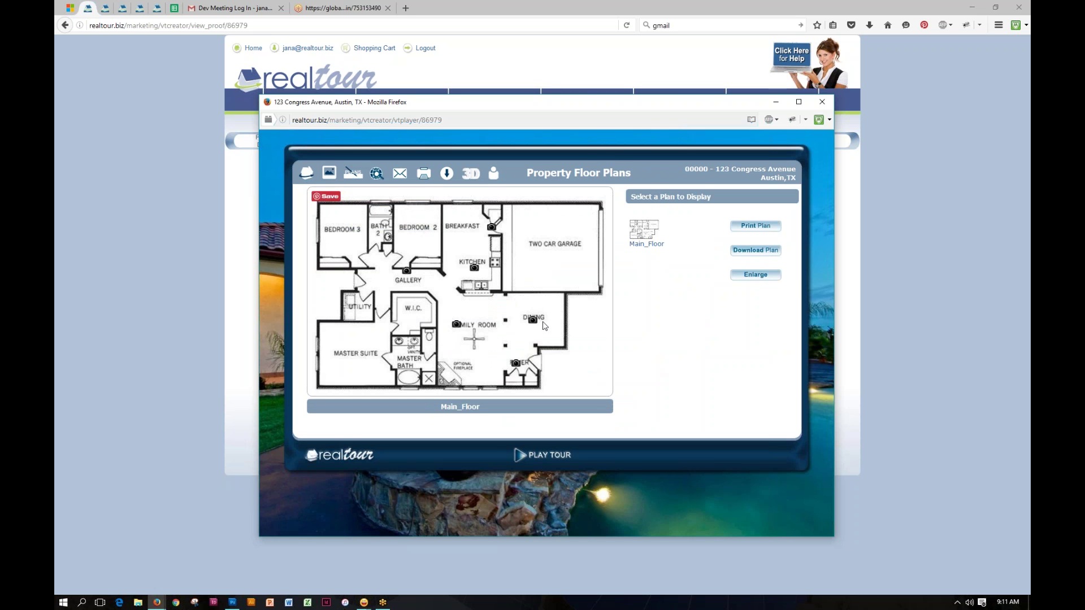
click(474, 267)
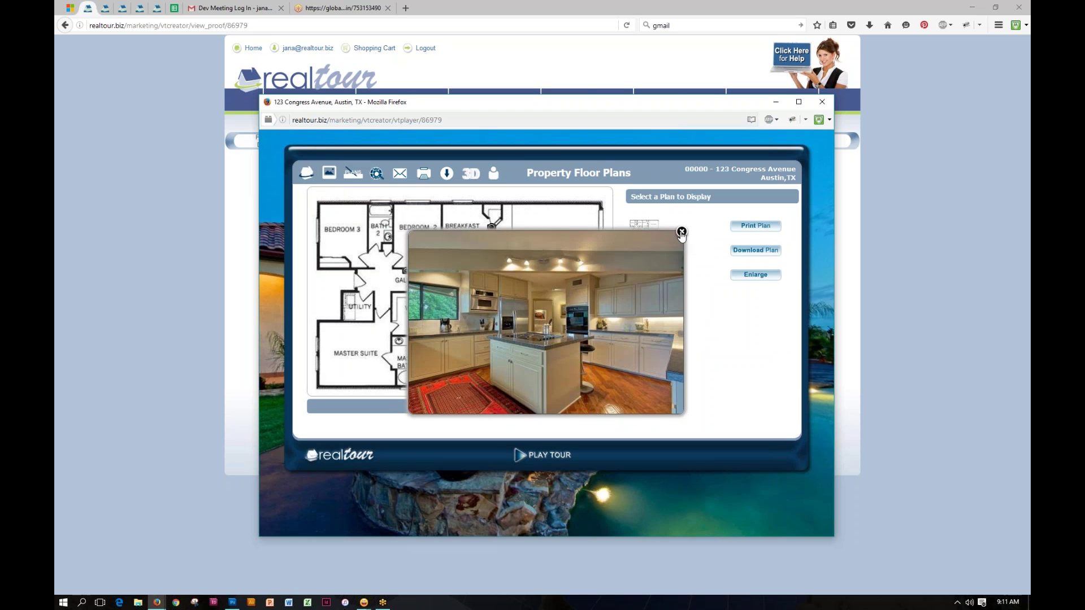
click(682, 232)
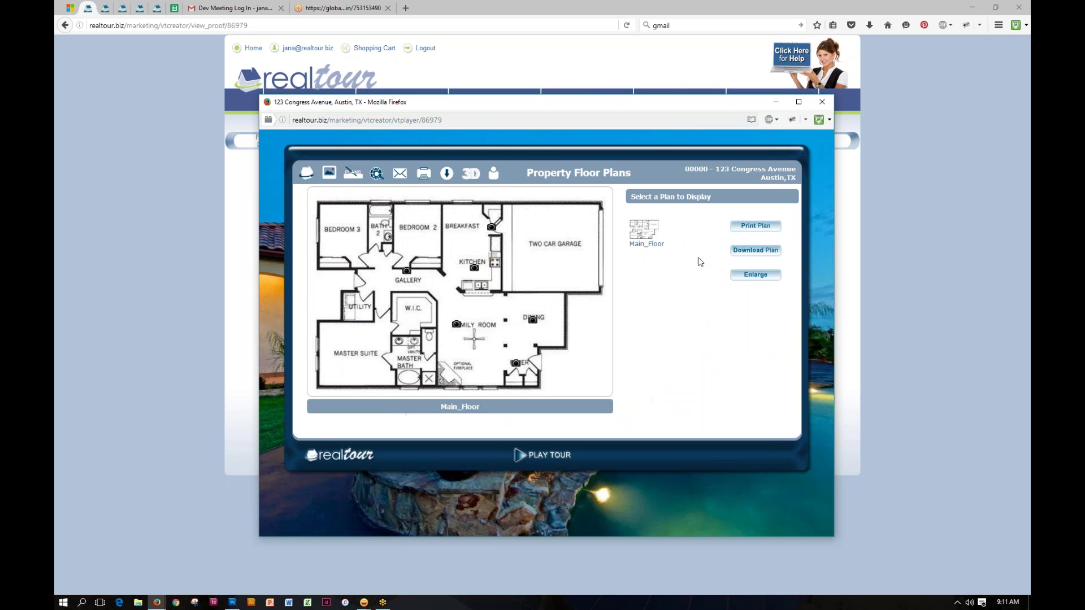
click(651, 231)
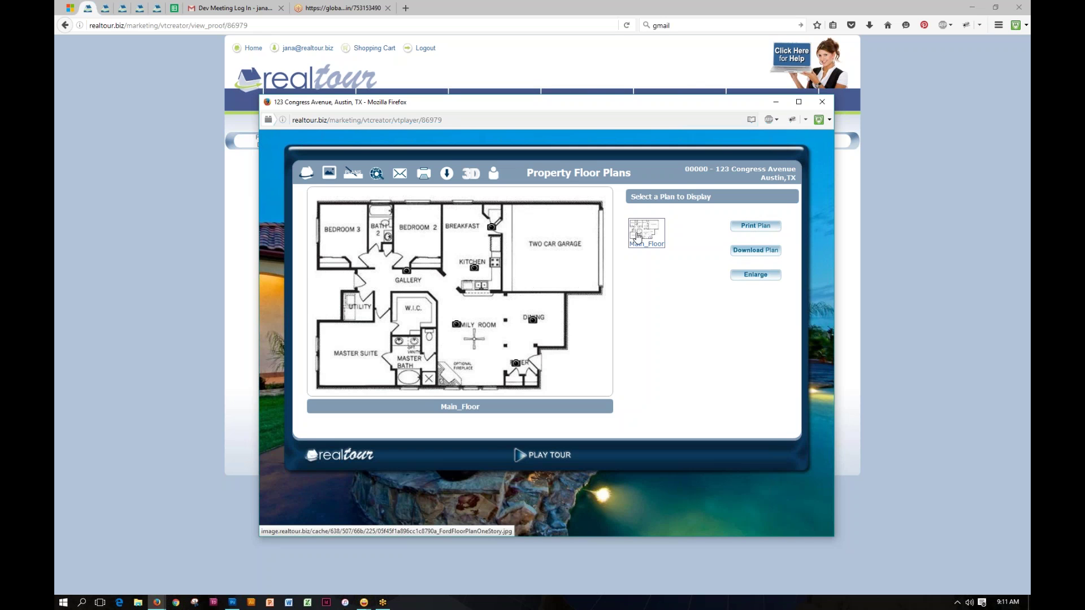
click(377, 176)
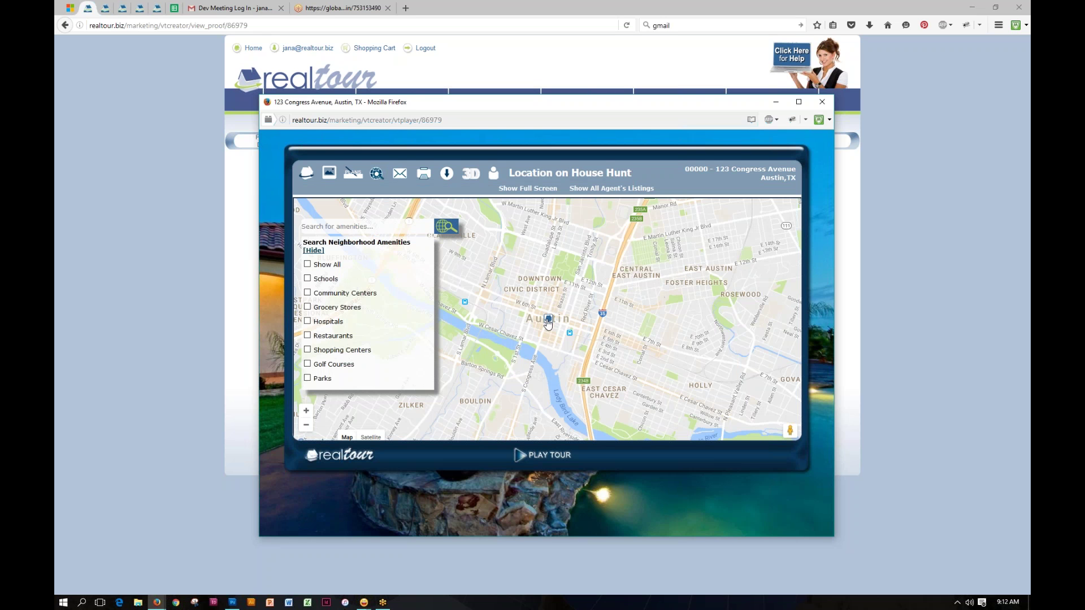
Step: Mark all amenity types on the downtown Austin map, then bring up Forward to a Friend
drag(694, 387, 745, 287)
drag(586, 205, 566, 281)
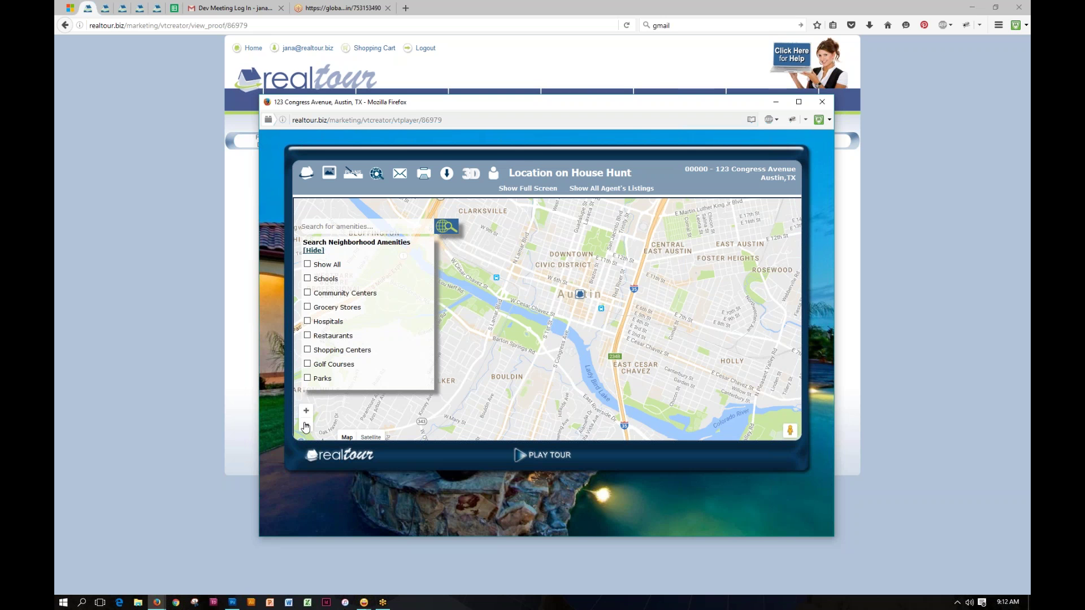
click(306, 425)
click(306, 411)
click(305, 411)
click(307, 264)
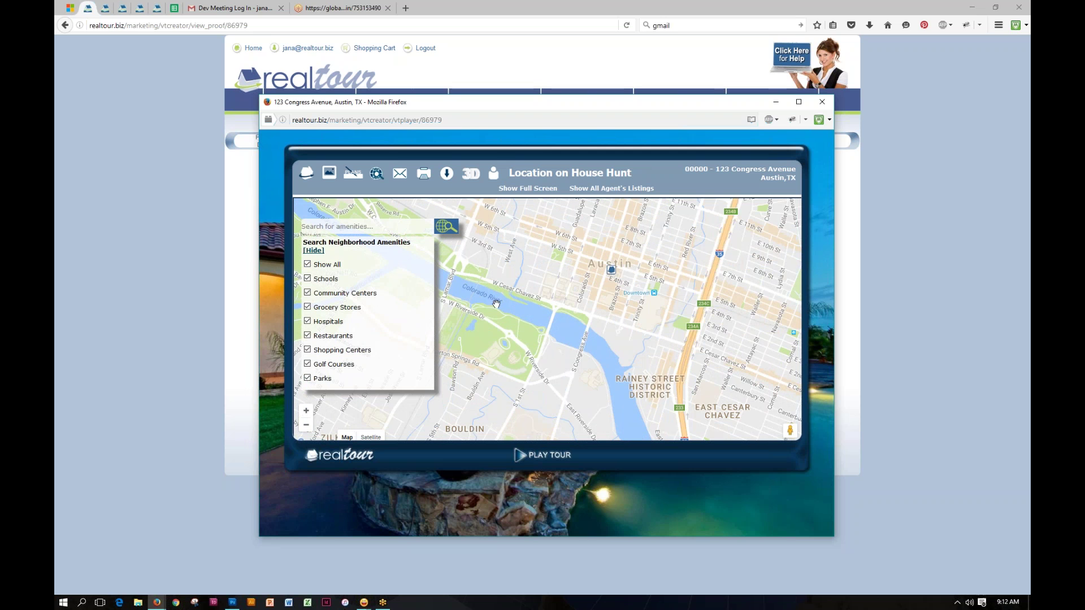
drag(599, 334, 568, 390)
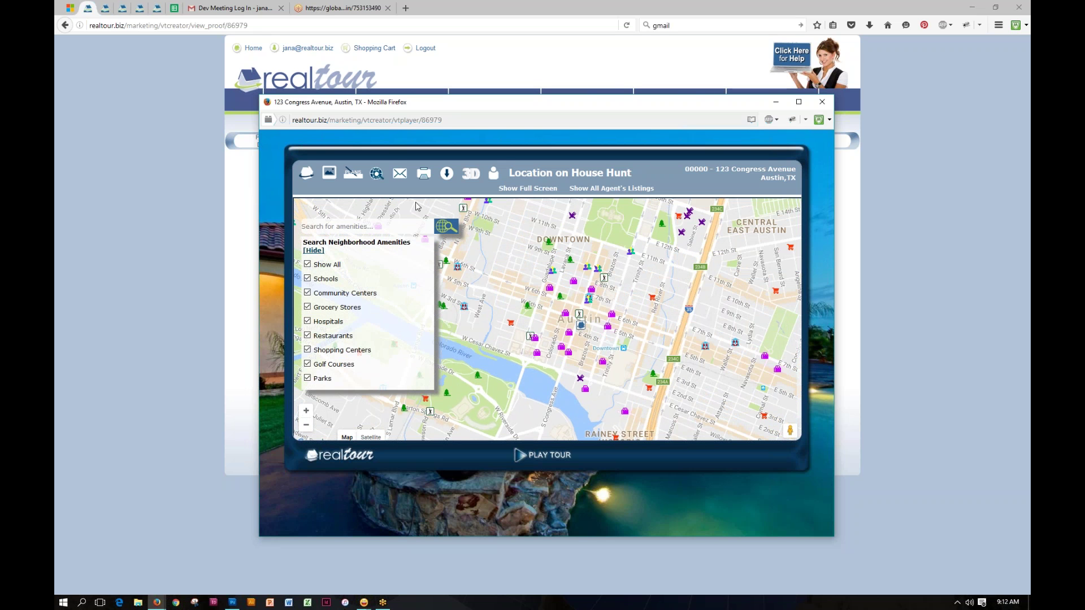
click(400, 173)
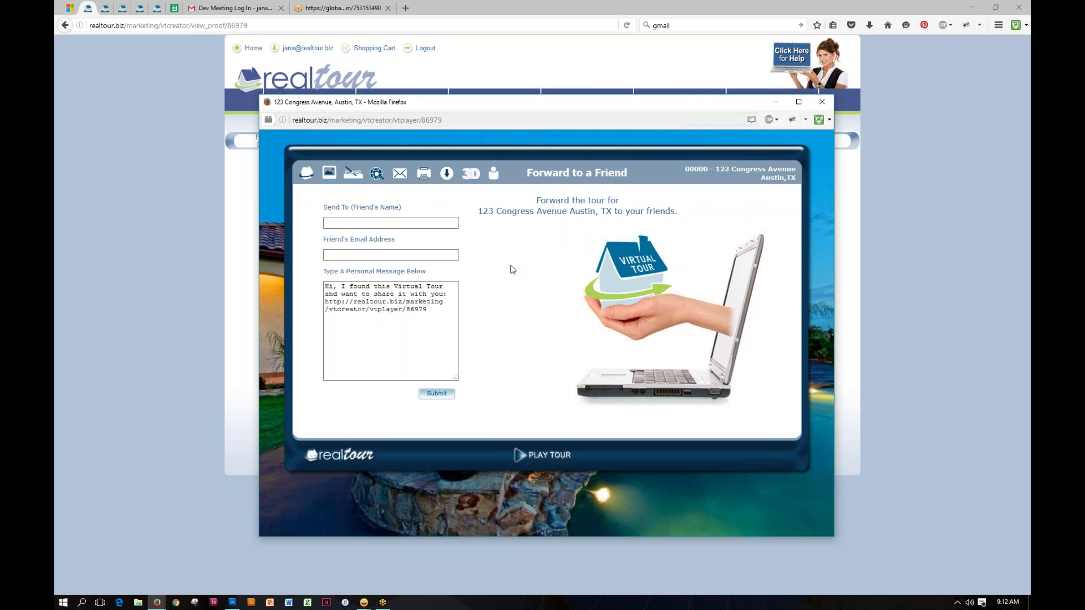
Step: Look over the printable brochure and Download pages, then load the 3D Showcase player
click(374, 222)
click(424, 178)
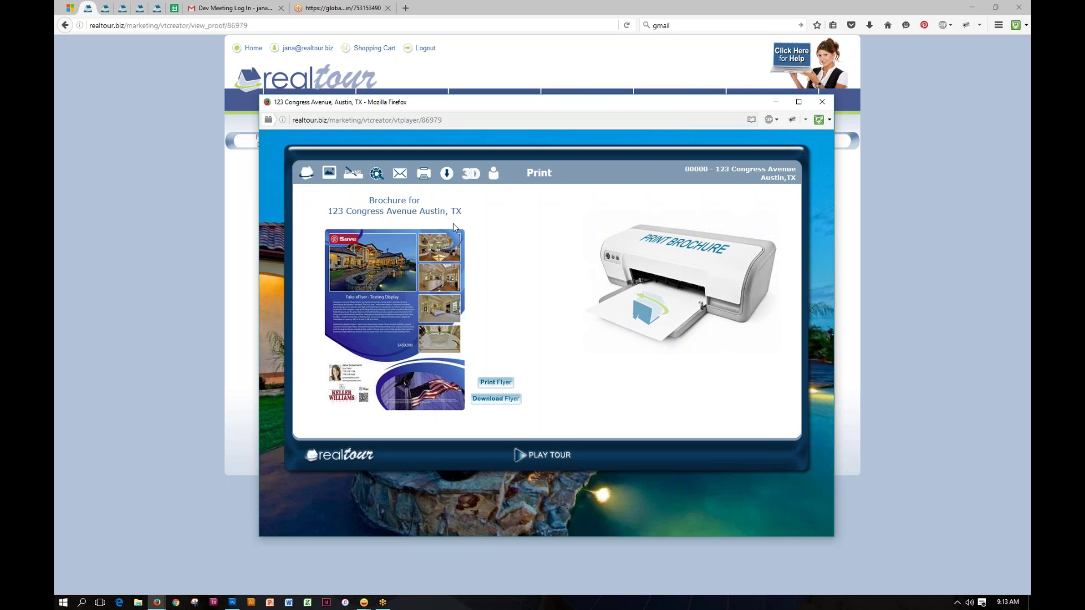
click(447, 176)
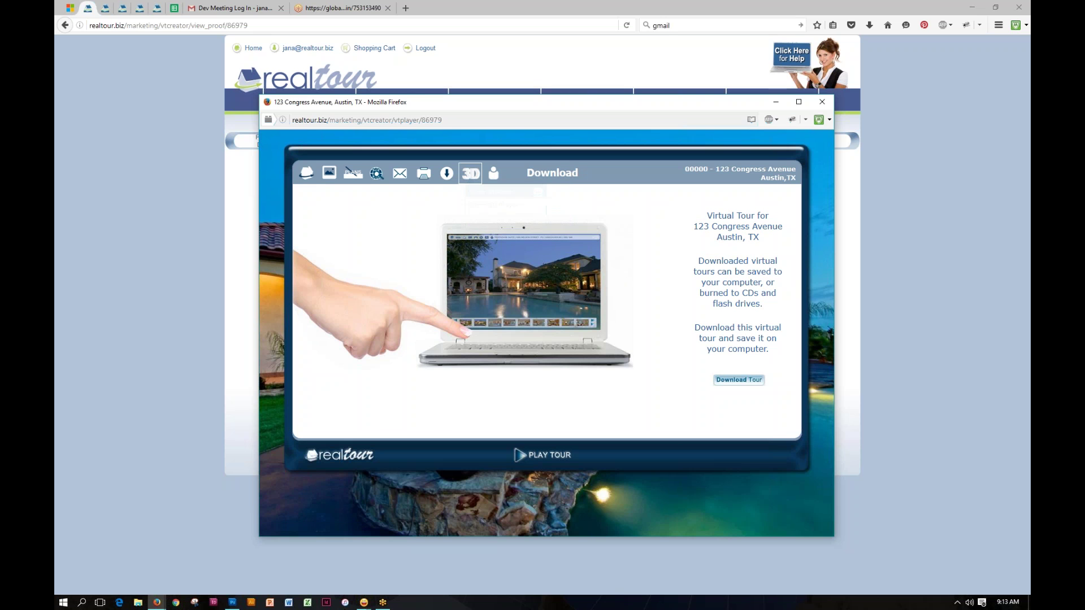
click(473, 177)
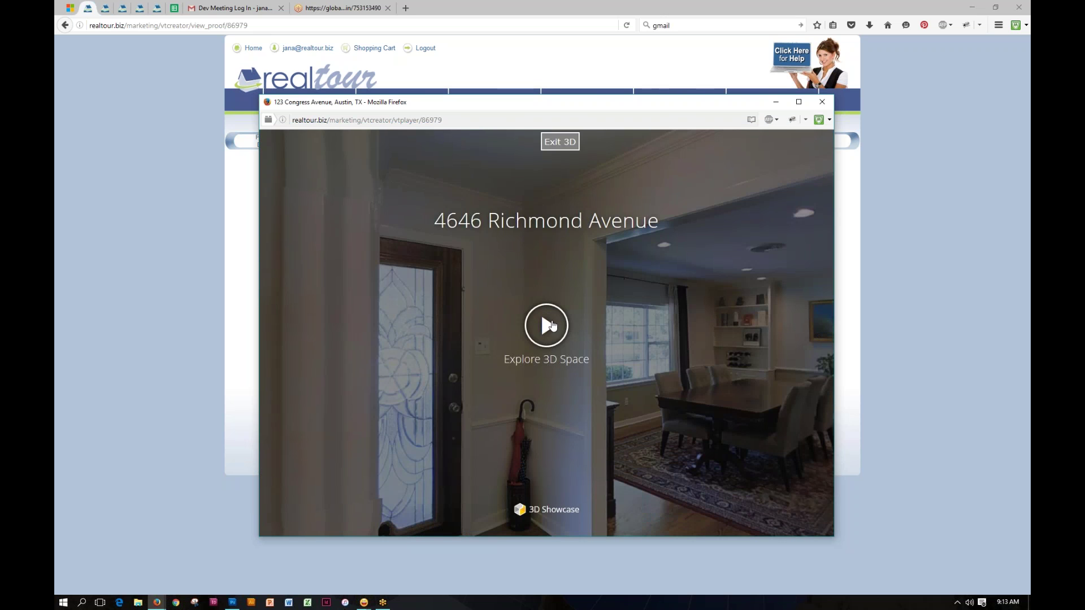
Step: Walk the 3D tour past the wall mirror, down the hallway into the bedroom
click(552, 326)
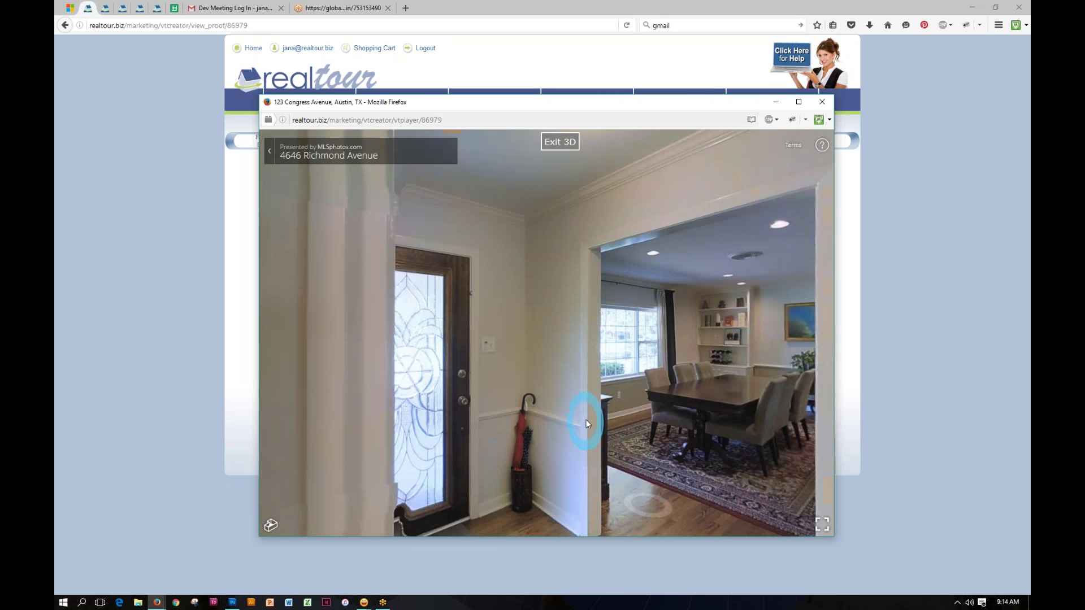
drag(585, 420, 297, 362)
drag(569, 345, 387, 308)
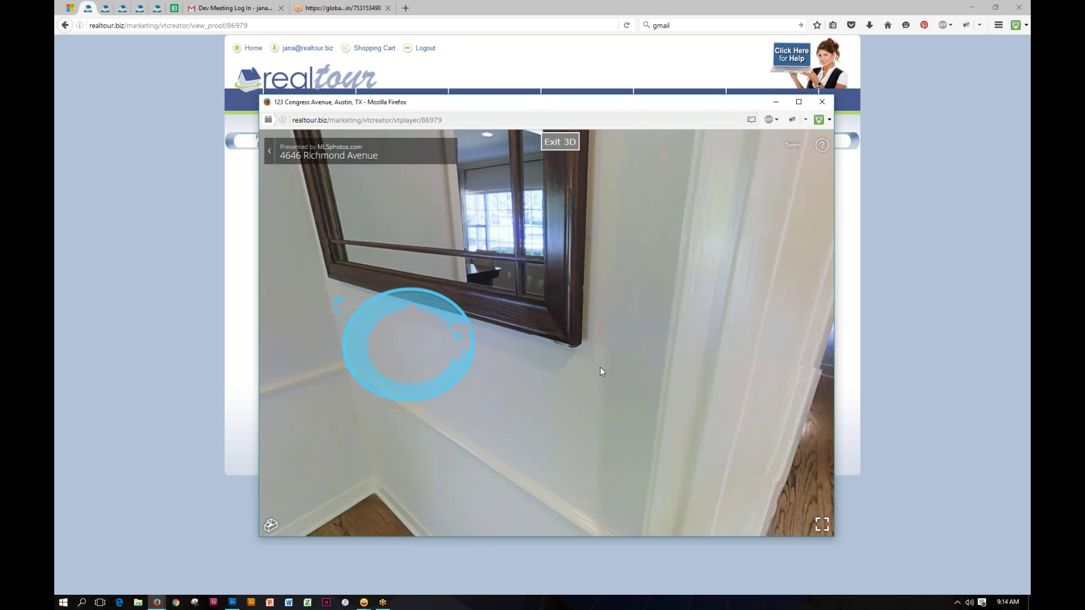
click(690, 358)
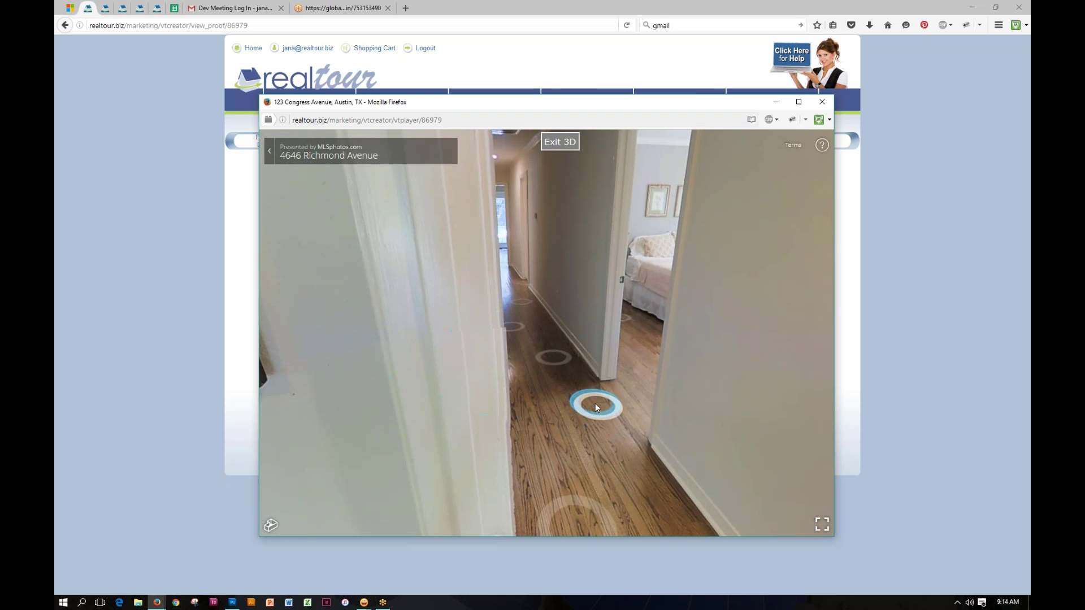
click(595, 404)
click(464, 358)
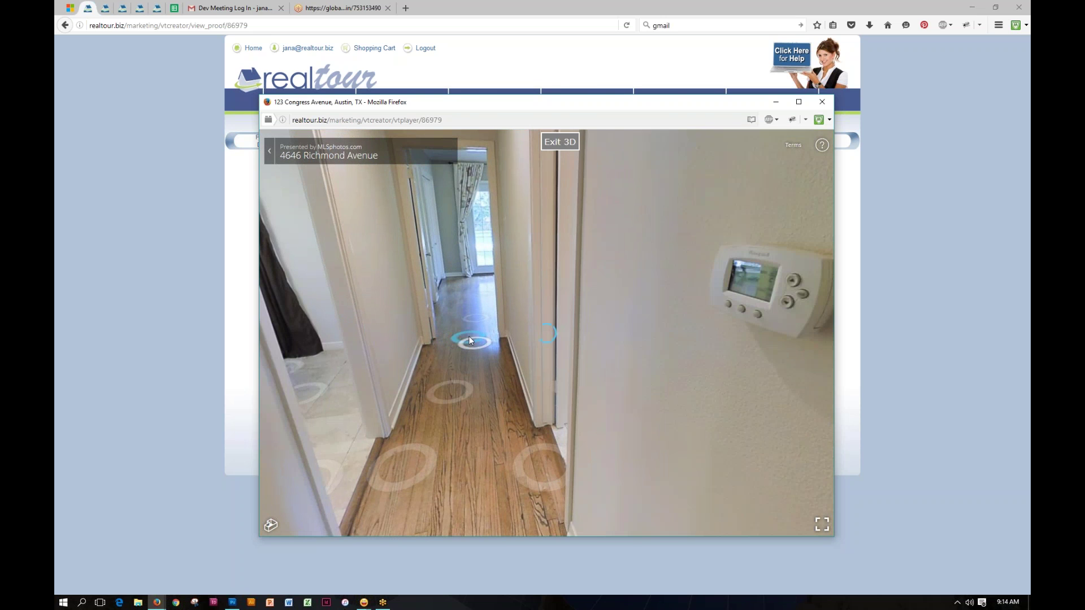
click(469, 339)
Step: Explore the bedroom by the French doors, then head back down the hallway
click(501, 326)
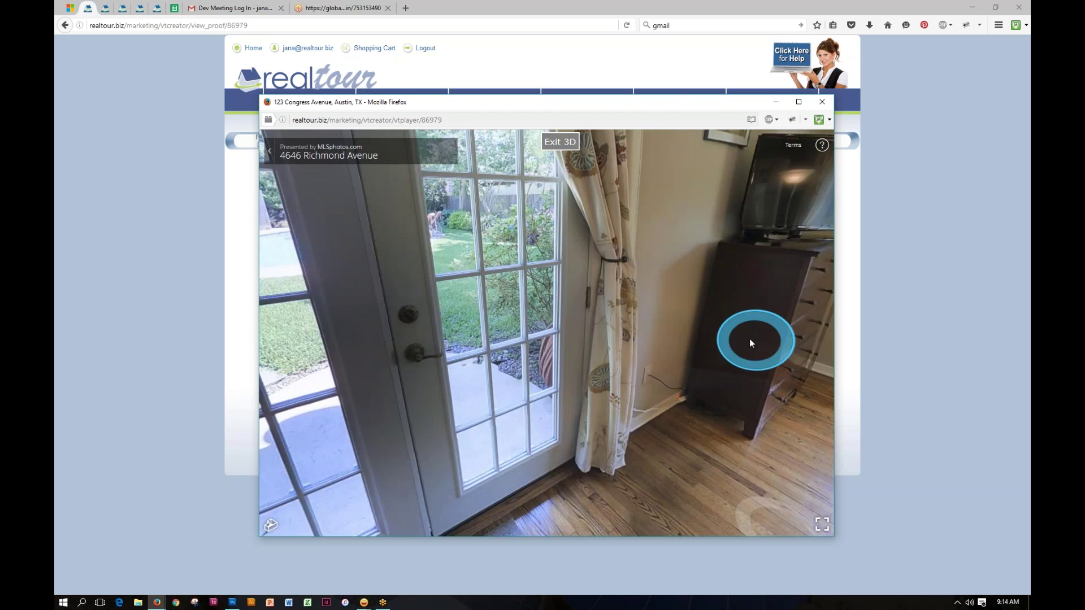
click(750, 341)
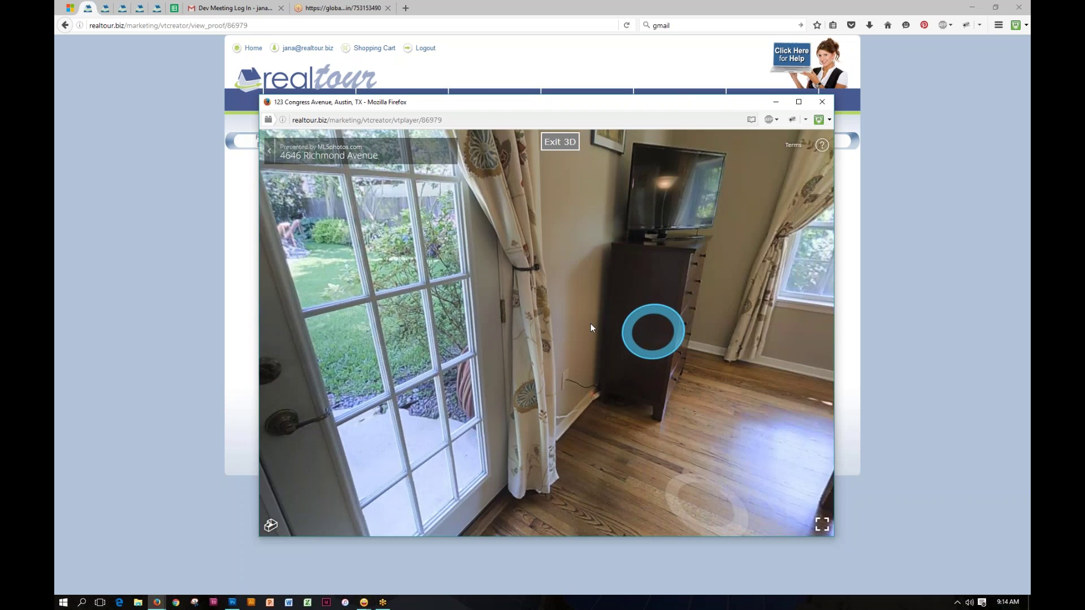
click(546, 343)
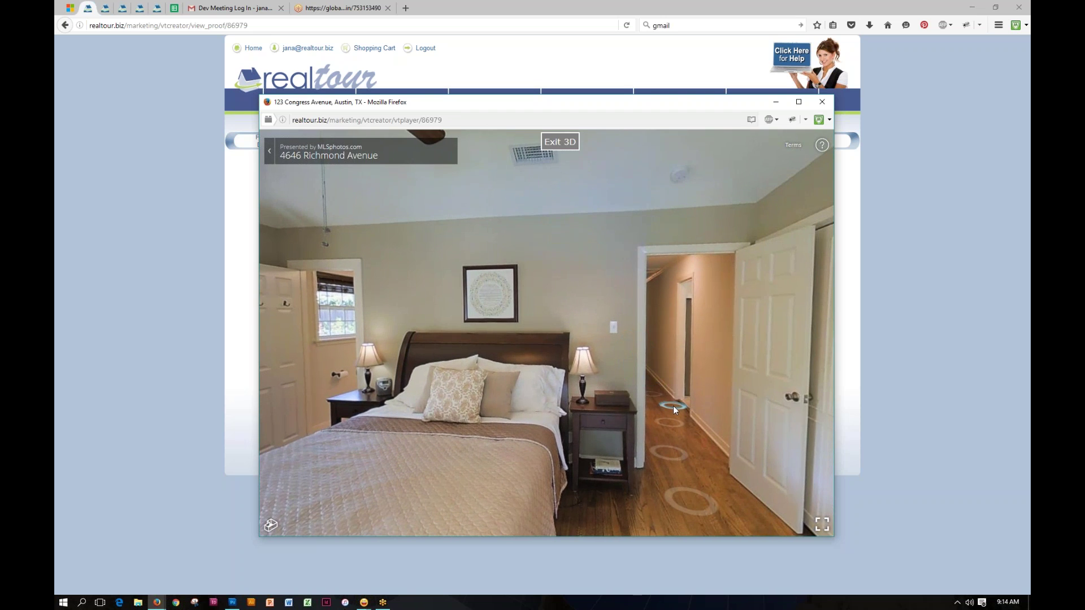
click(674, 406)
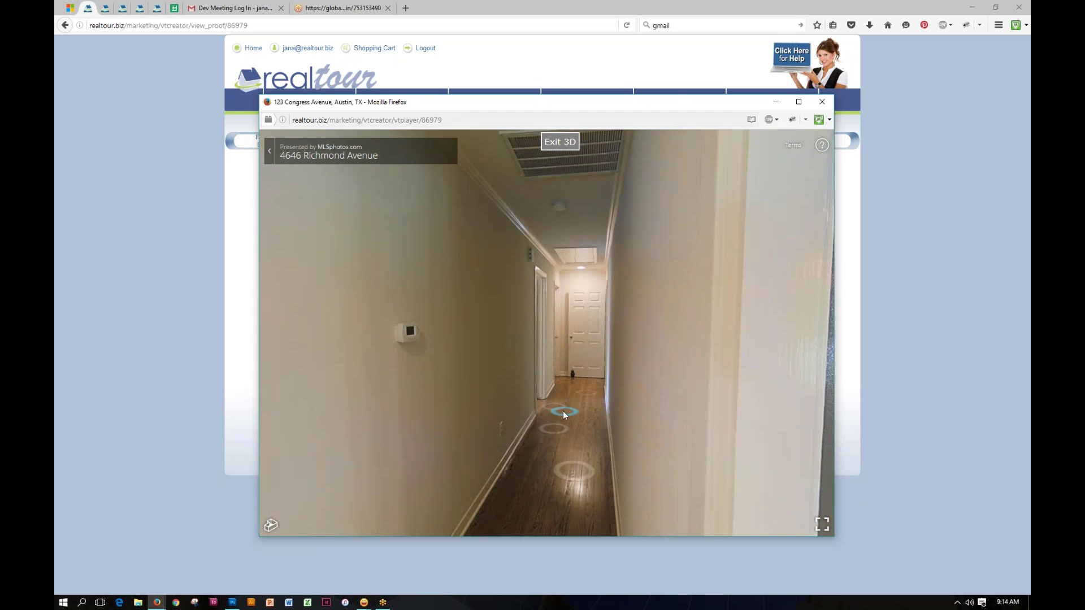
click(558, 409)
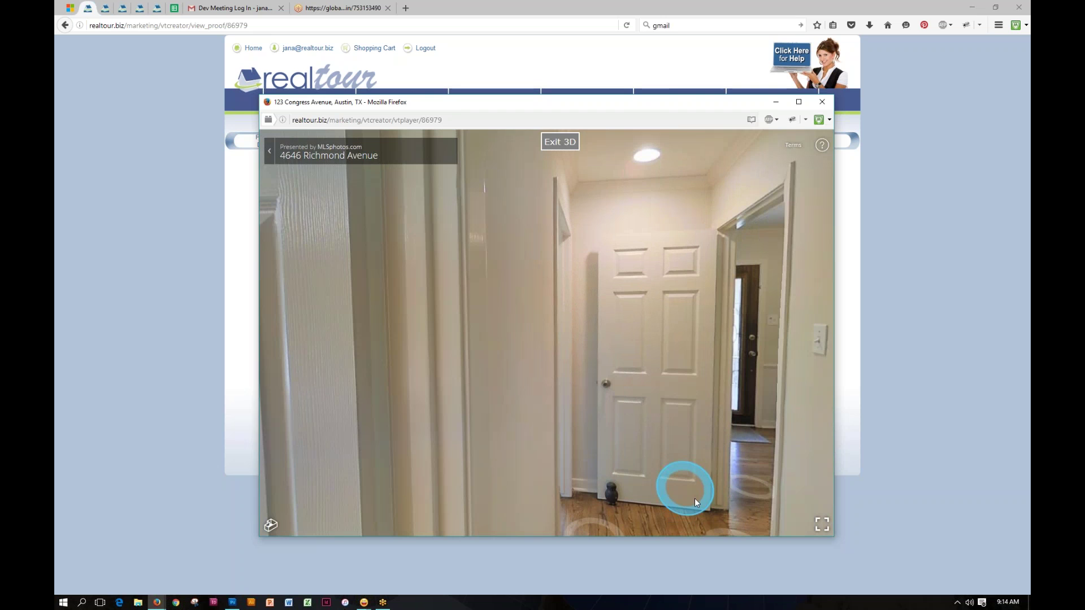
click(694, 498)
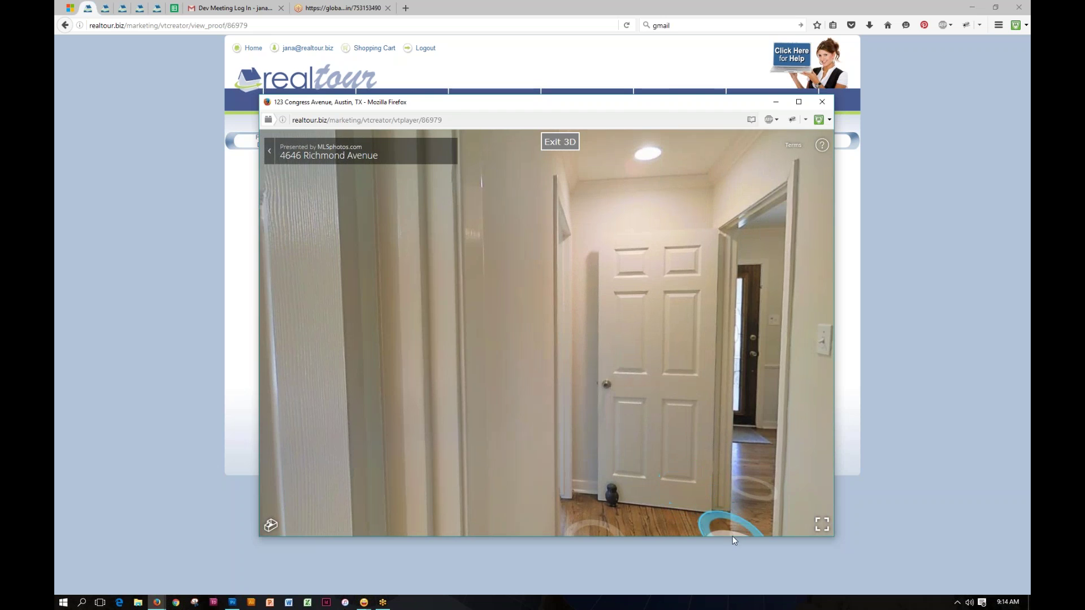
Step: Bring the tour window to the front and exit 3D to Property Details
click(863, 501)
drag(863, 500, 734, 460)
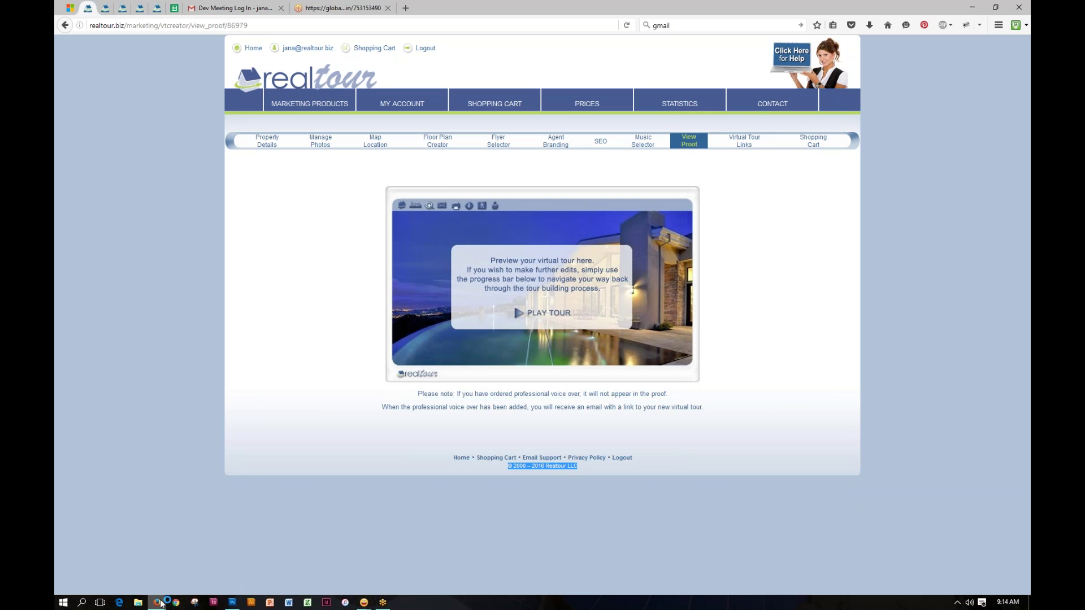
mouse_move(161, 602)
click(210, 572)
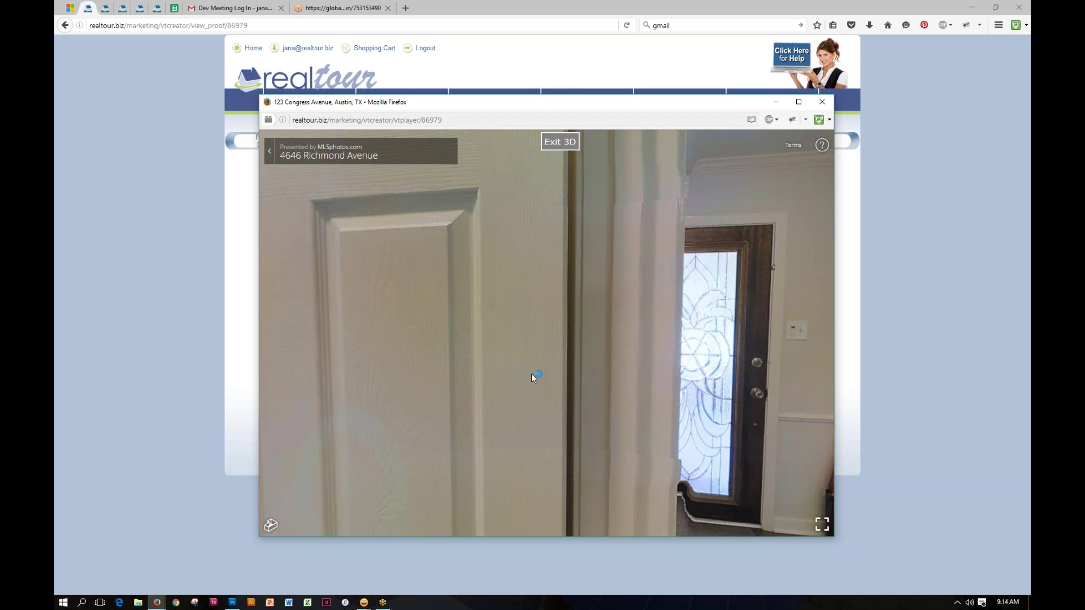
click(561, 142)
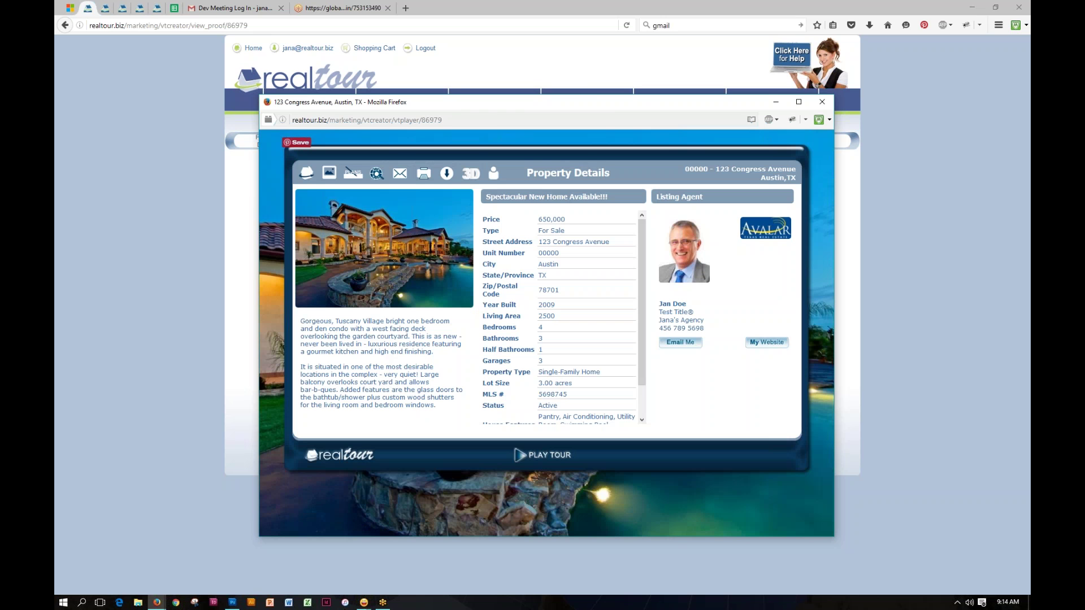
Step: Request a showing from the listing agent for Aug 6, PM
click(494, 174)
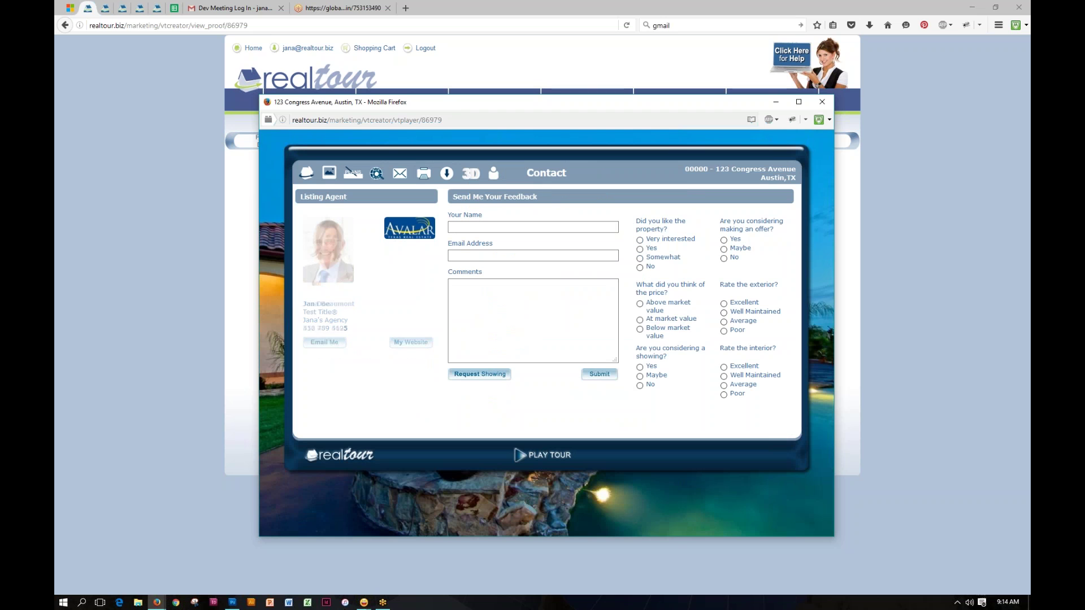
click(480, 375)
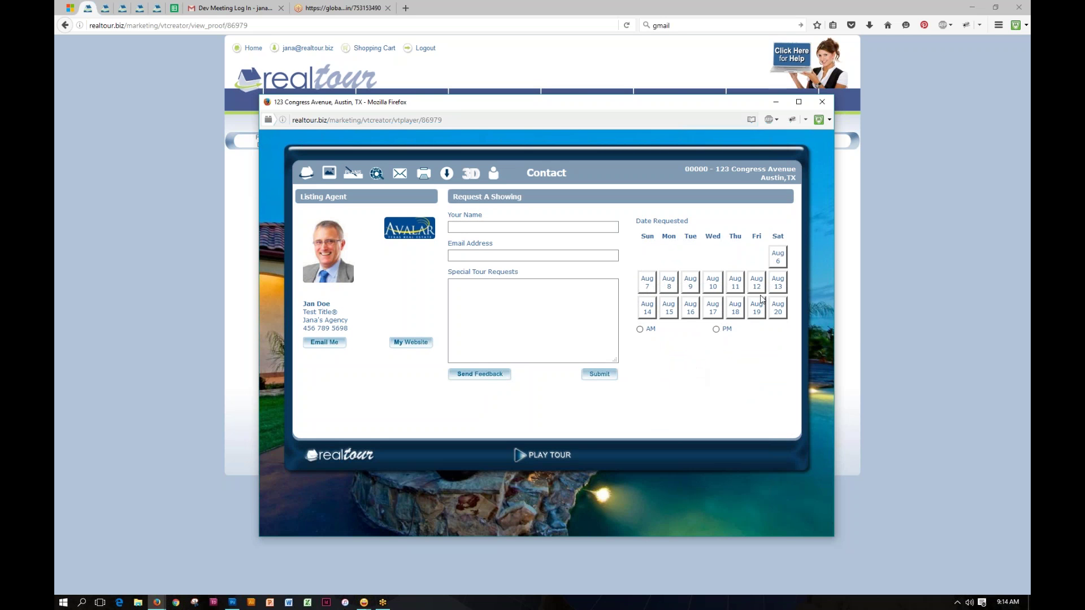
click(778, 258)
click(486, 311)
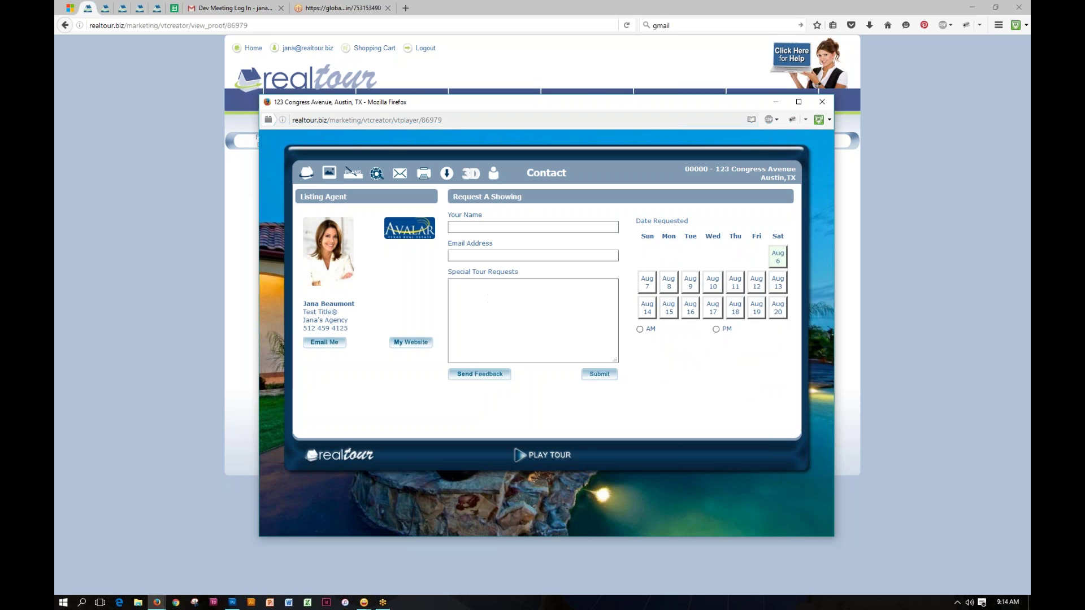
click(716, 329)
Step: Close the tour player window and go to the Manage Photos step
drag(702, 108, 674, 82)
click(794, 77)
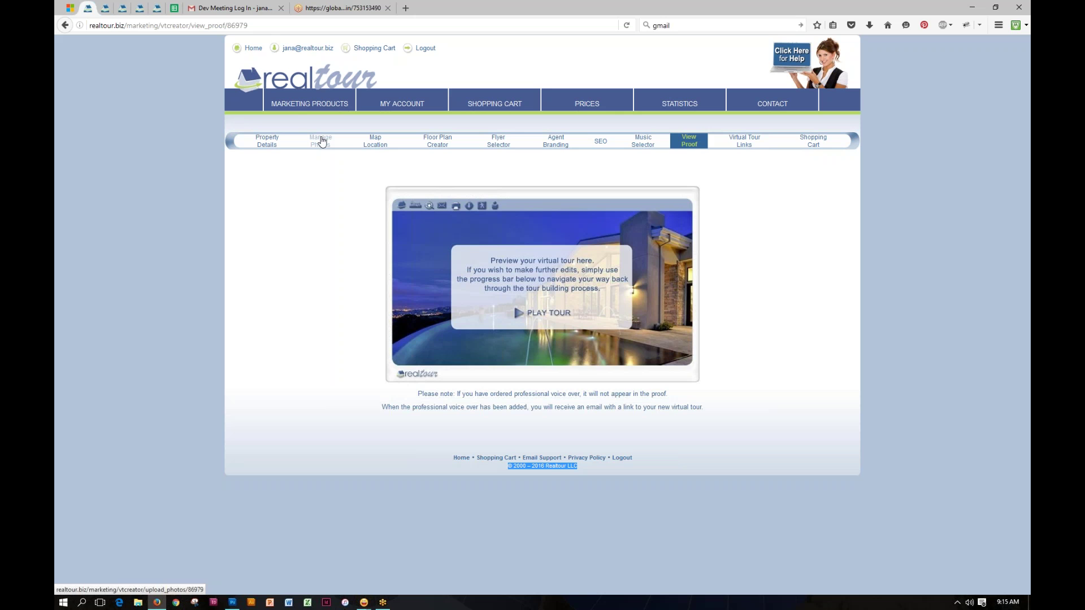
click(322, 142)
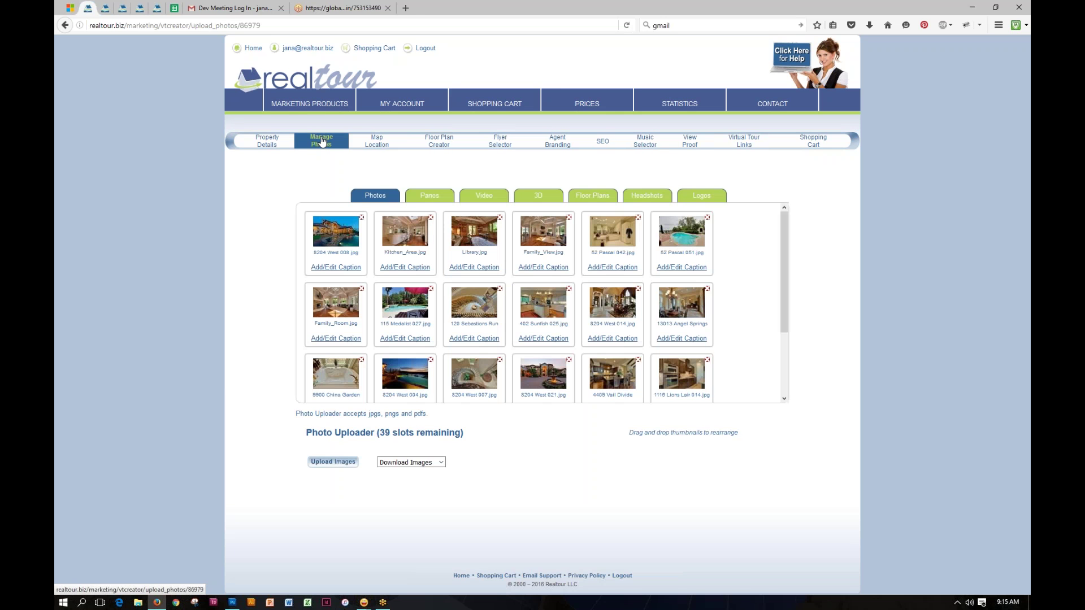
Step: Check the Music Selector step, then return to the View Proof preview
mouse_move(339, 266)
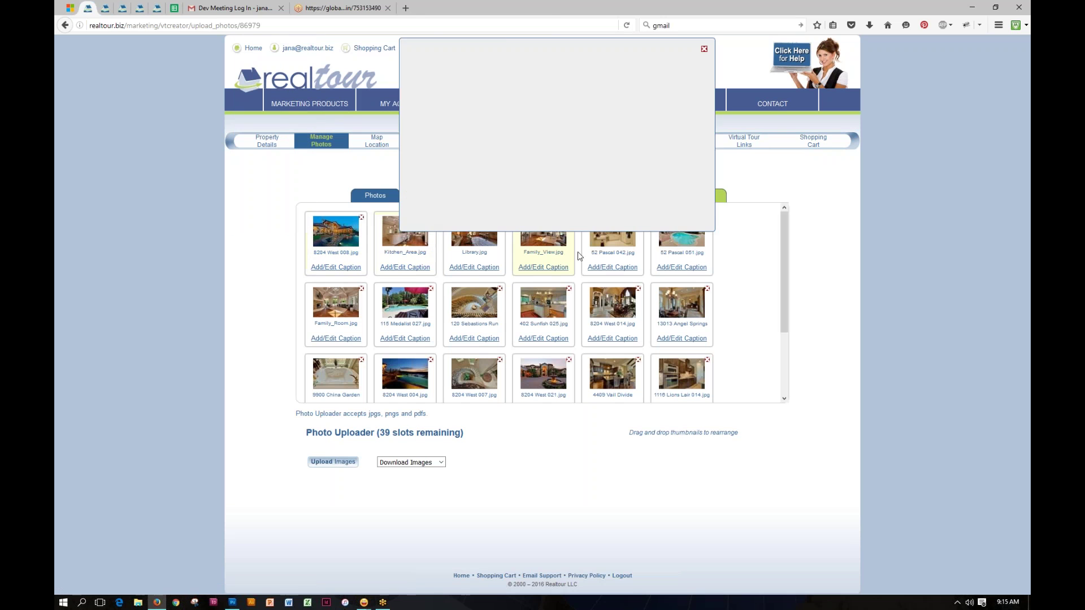
click(650, 144)
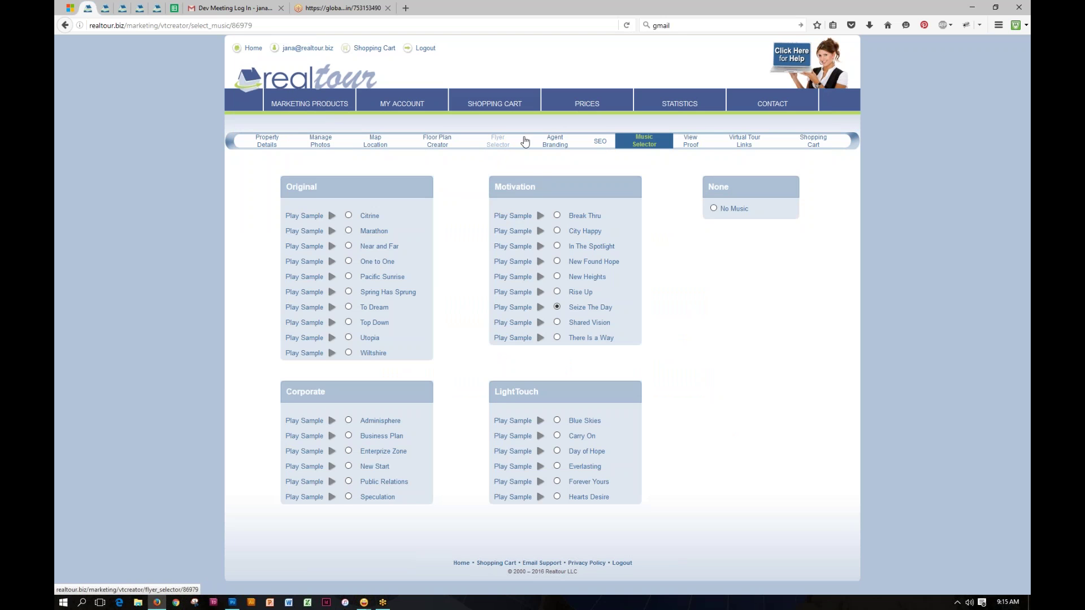
click(691, 145)
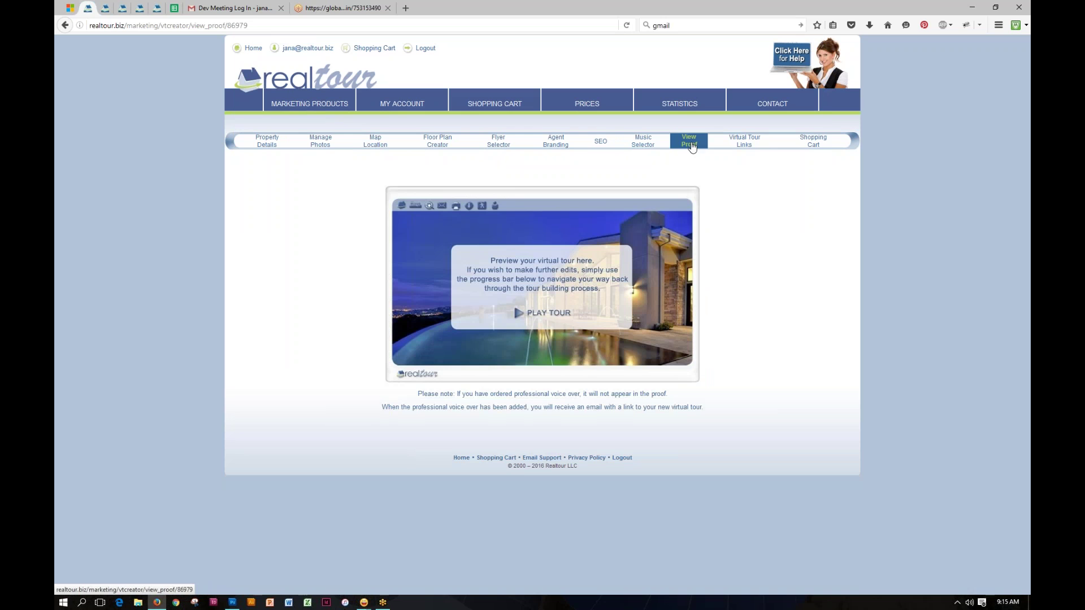
Step: Select the branded tour link, then show the Realtor.com sending form with MLS # 5698745
click(742, 142)
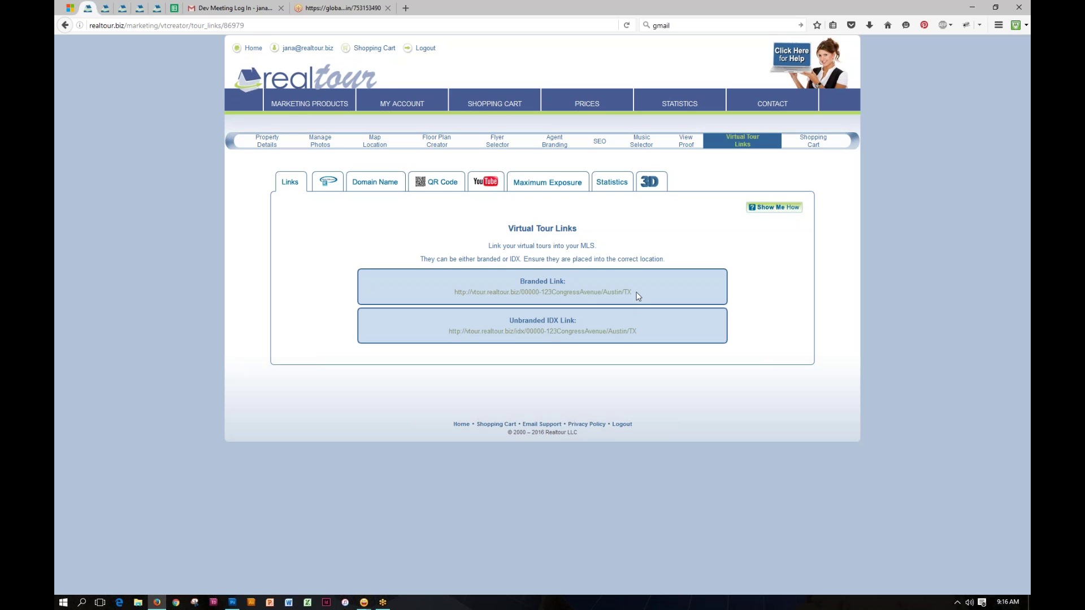
drag(637, 294, 453, 293)
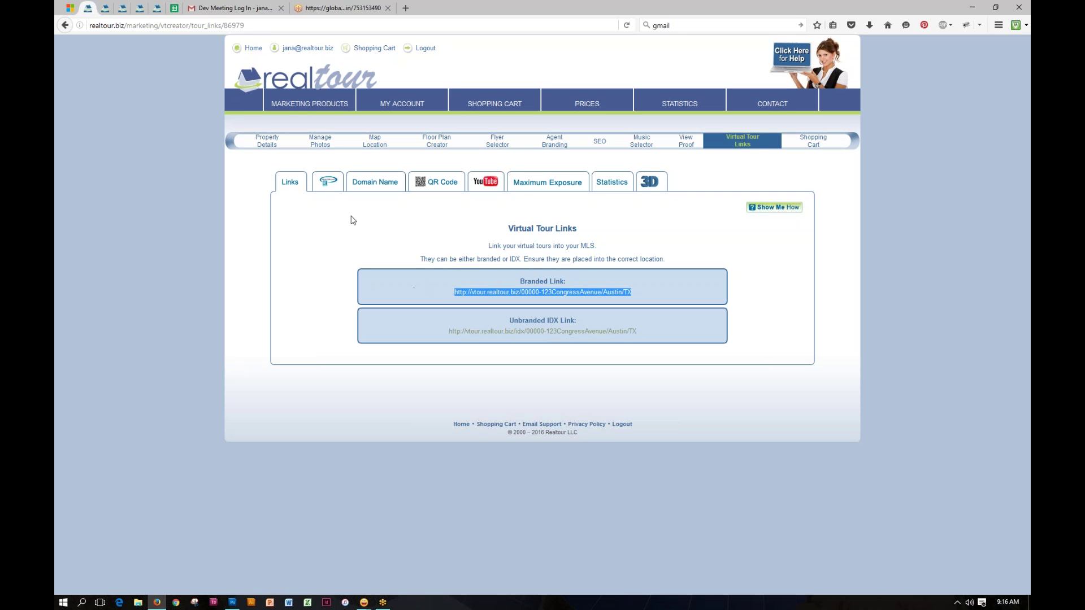
click(328, 182)
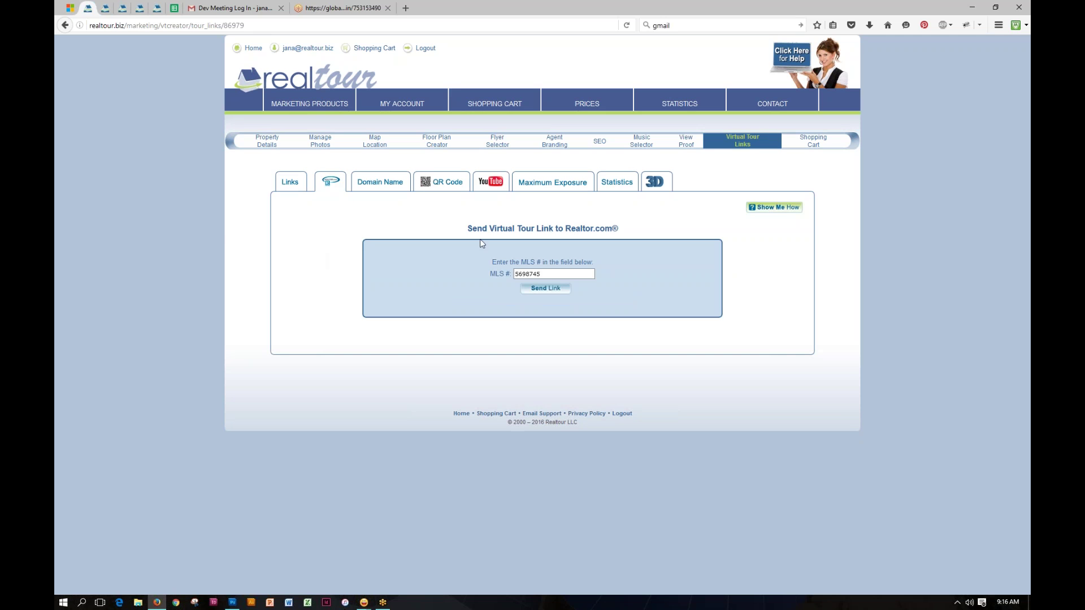
Step: Leave the MLS # field for the Custom Domain Name panel with 123TestSTreet.com entered
click(544, 275)
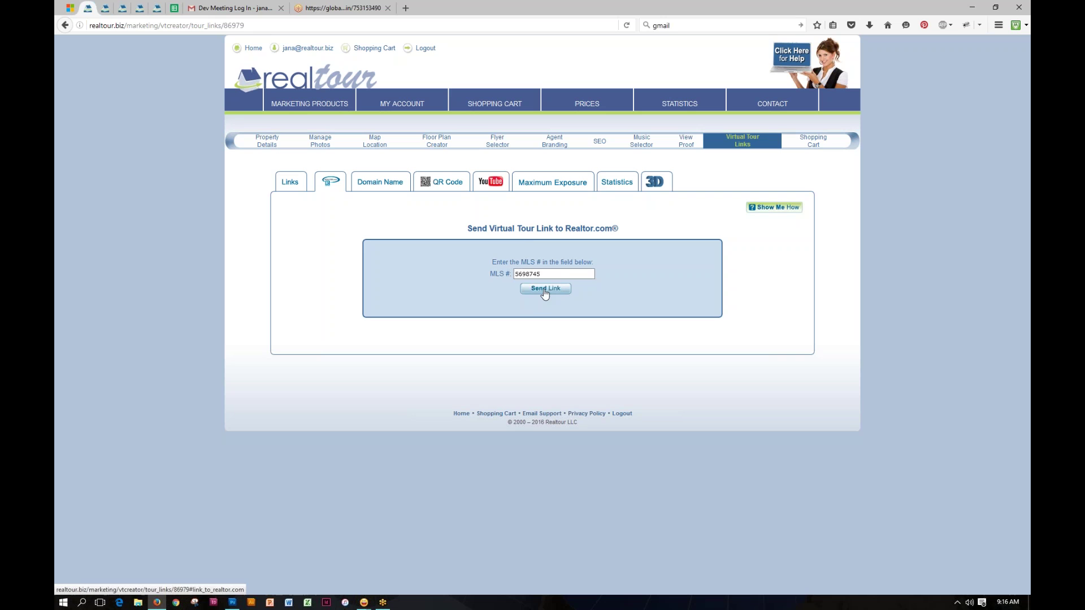
click(380, 183)
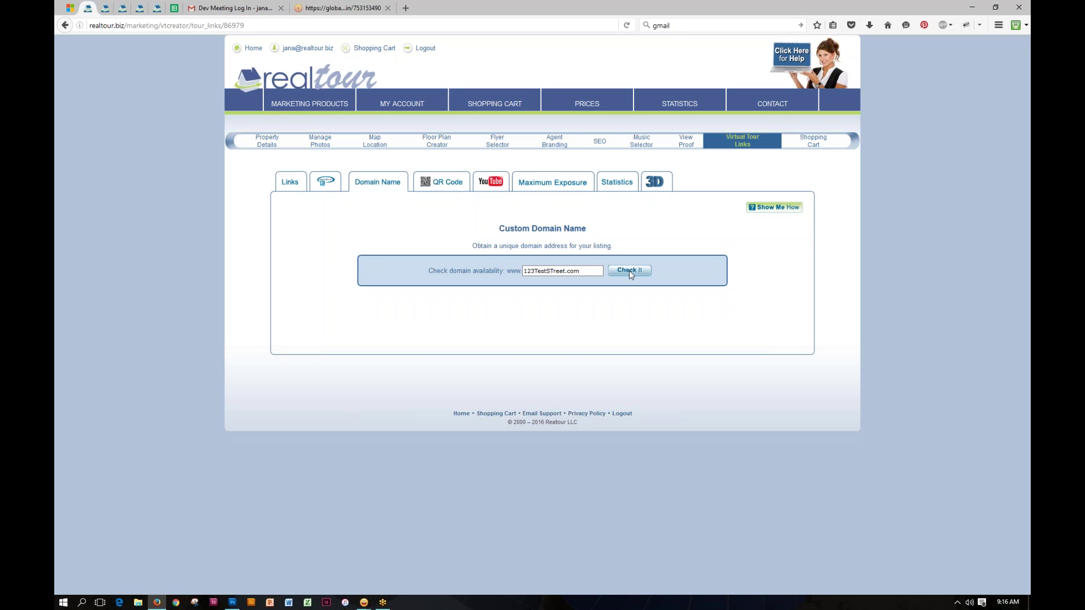
Step: Revisit the branded link and 123TestSTreet.com domain field, ending on the tour's downloadable QR code
click(296, 185)
drag(642, 292, 453, 293)
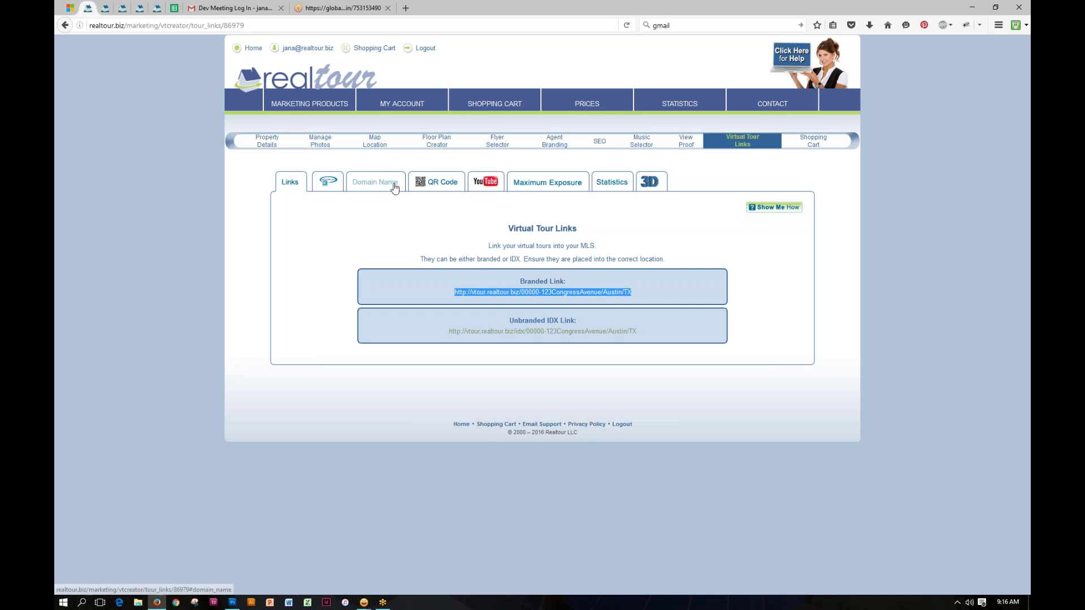
click(391, 184)
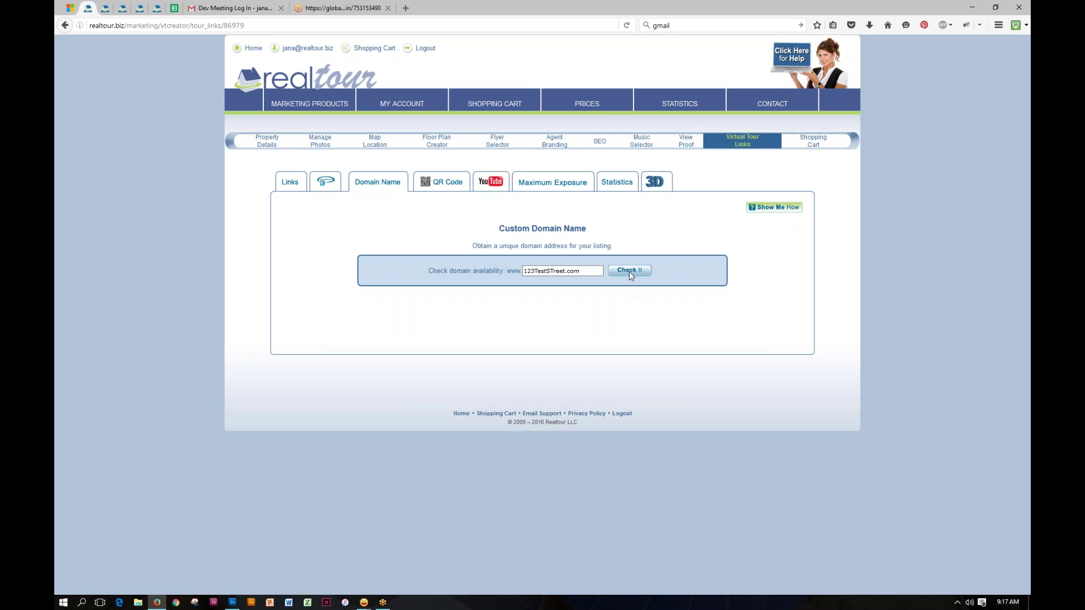
click(584, 272)
click(448, 185)
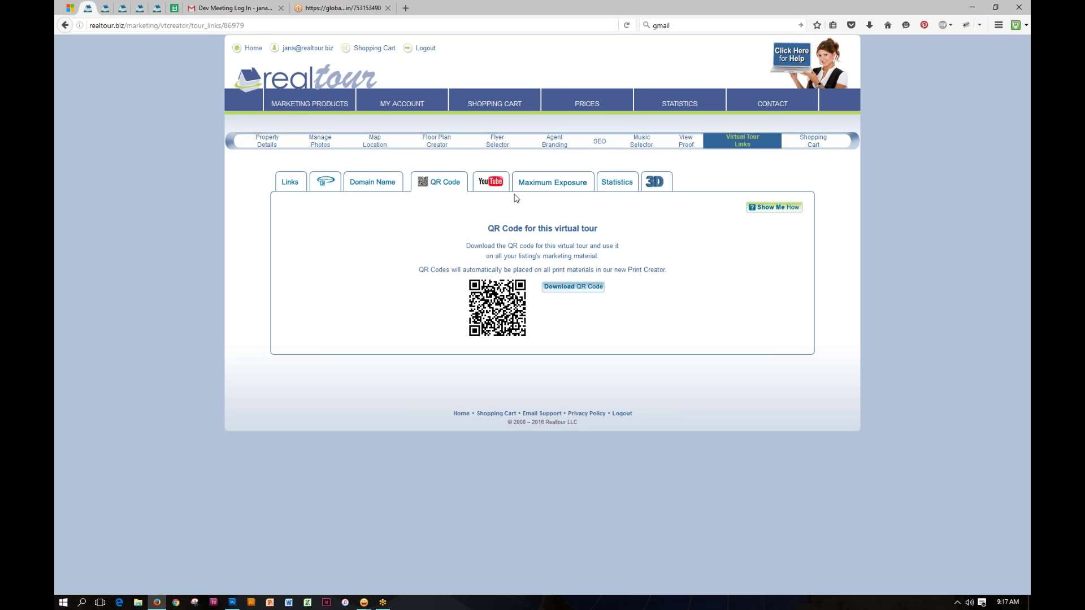
Step: Show the virtual tour video uploaded to the agent's YouTube channel
click(497, 184)
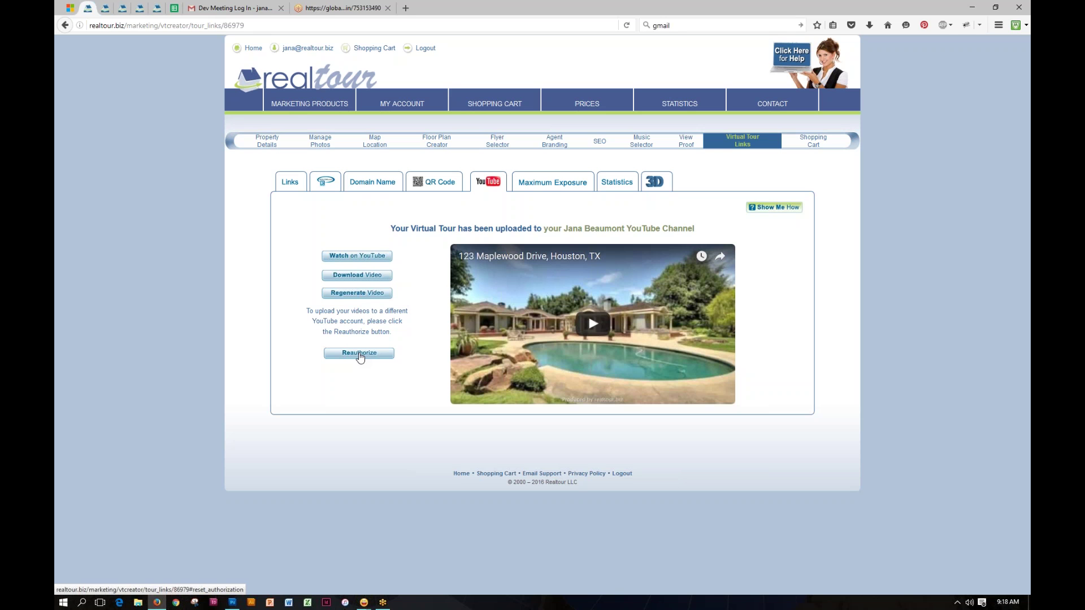
Step: Tick Vast under Maximum Exposure, leaving trulia and Zillow unticked, then view the Statistics report contacts
click(541, 187)
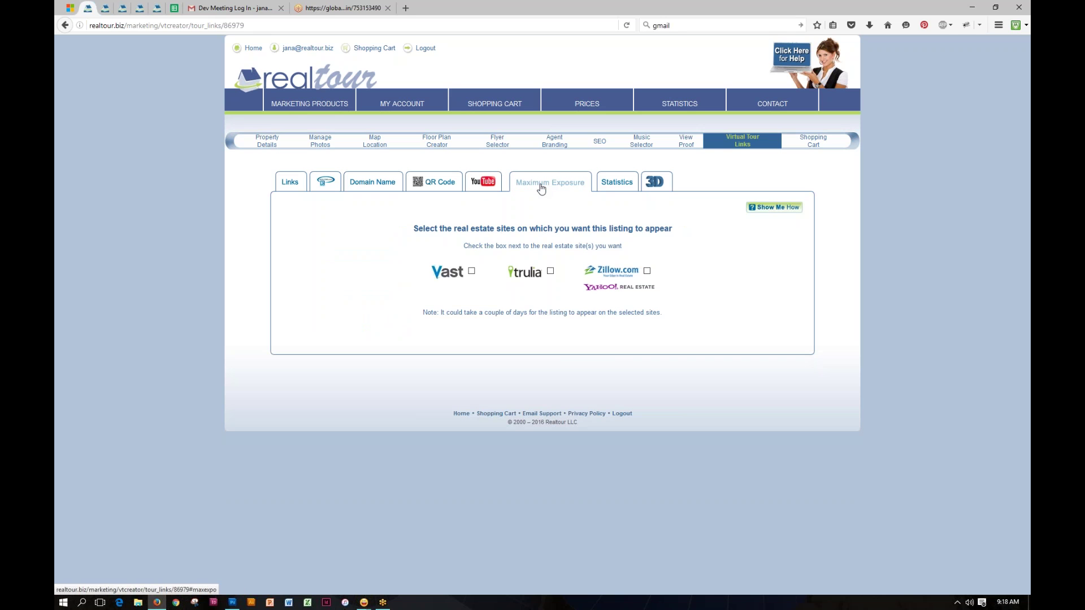
click(471, 271)
click(550, 271)
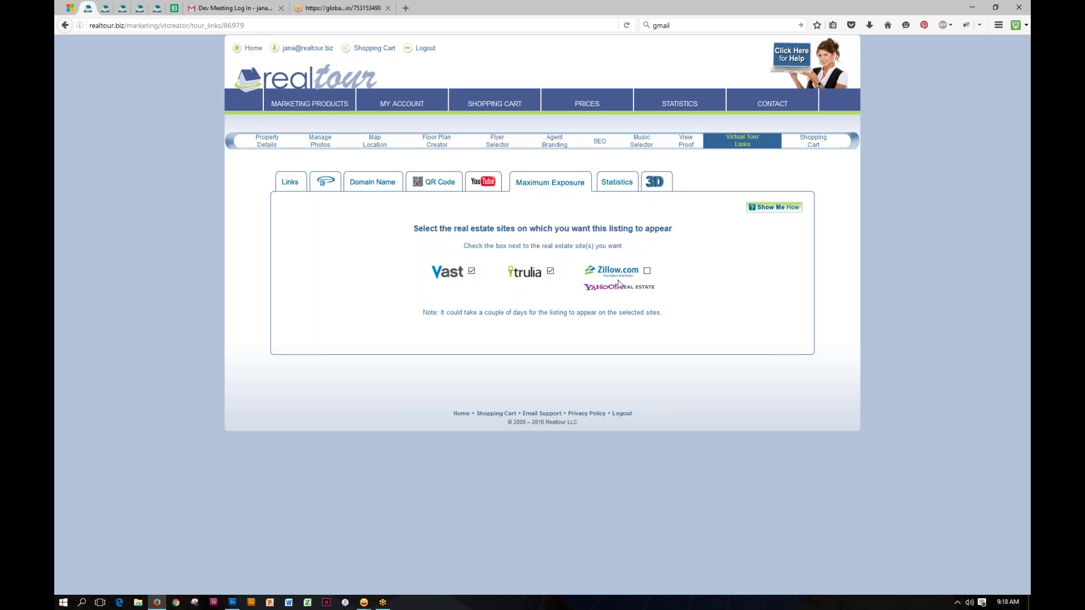
click(647, 271)
click(551, 271)
click(647, 271)
click(616, 185)
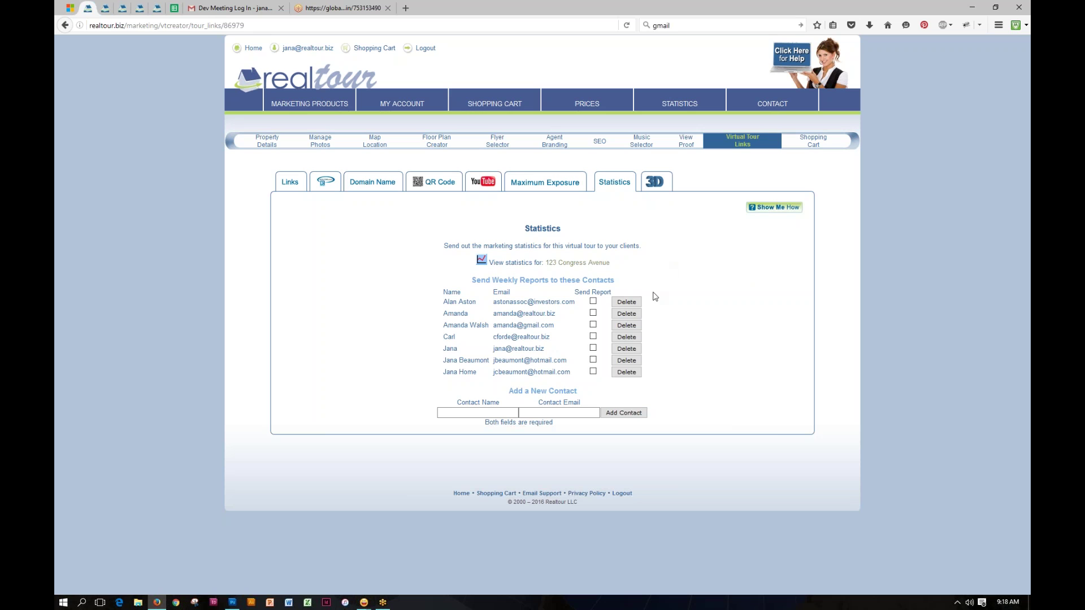
Step: Use the new contact name and email fields and Add Contact, then view the 3D Photo Shoot embed code
click(480, 413)
click(547, 413)
click(623, 416)
click(657, 183)
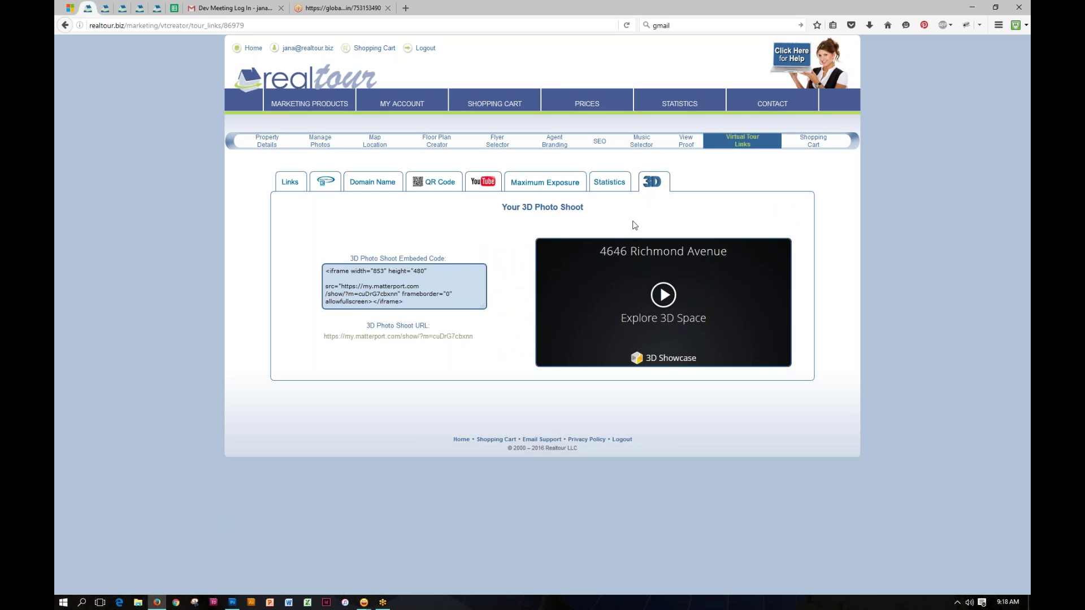
Step: Go from the tour links to Property Details showing the $650,000 price and features
click(290, 184)
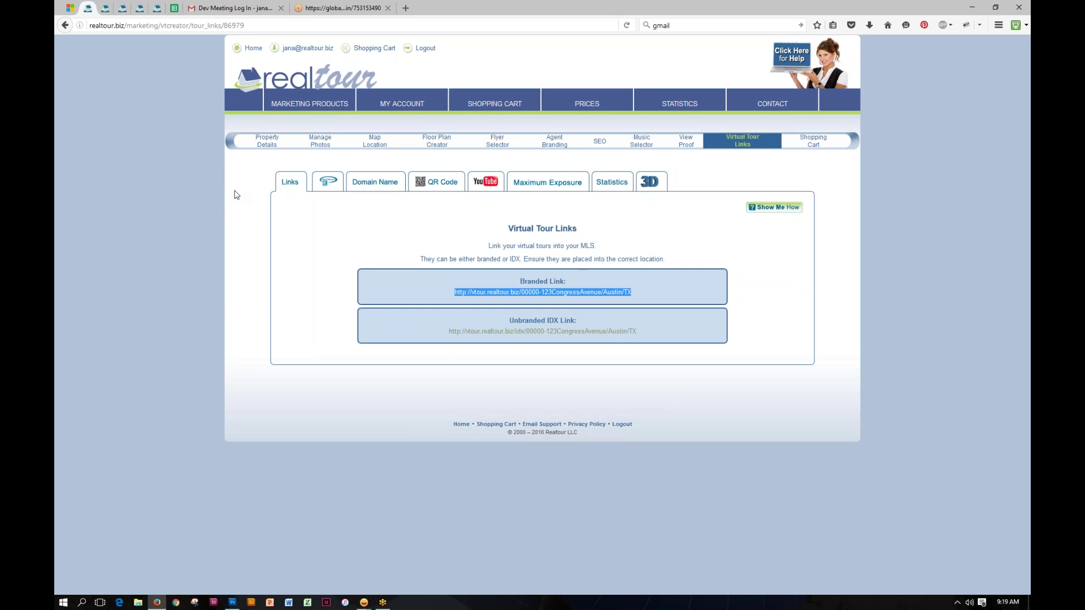
click(265, 143)
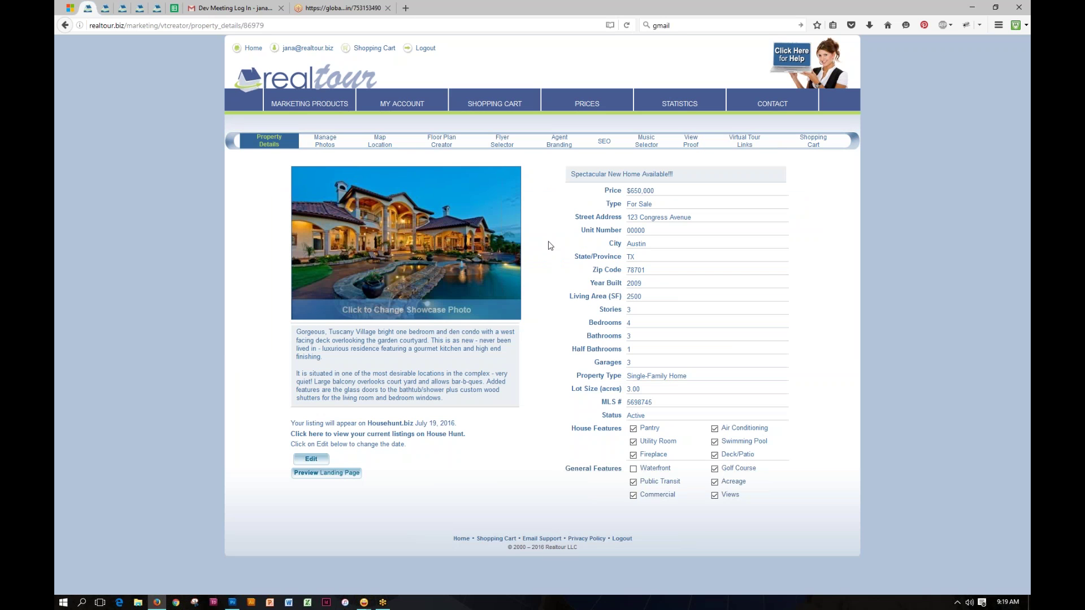
Step: Change the listing price from $650,000 to $630,000 and return to the dashboard
click(657, 190)
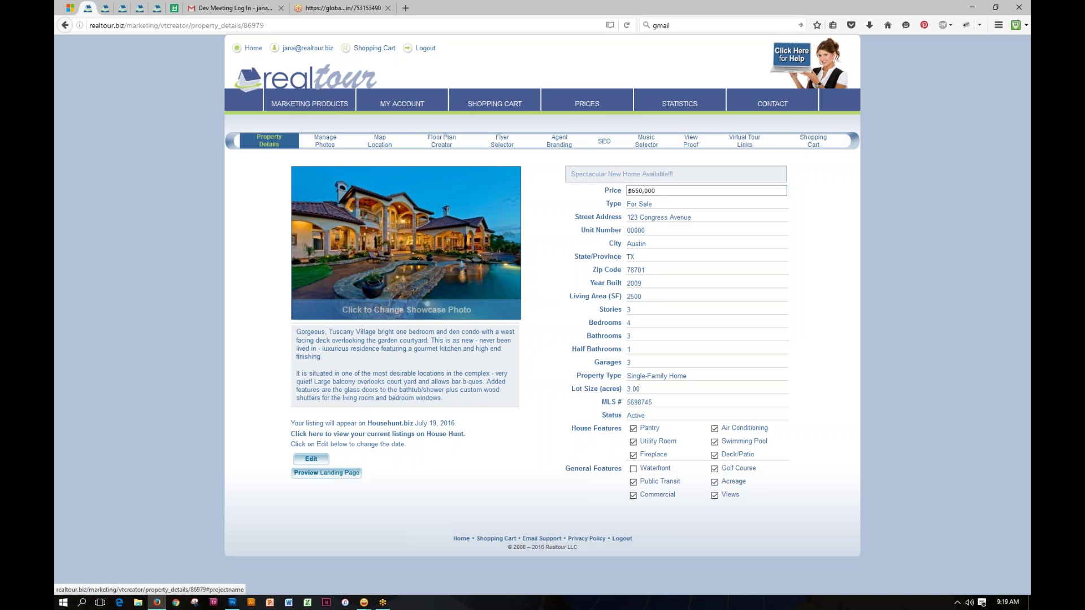
key(BackSpace)
text(3)
click(846, 214)
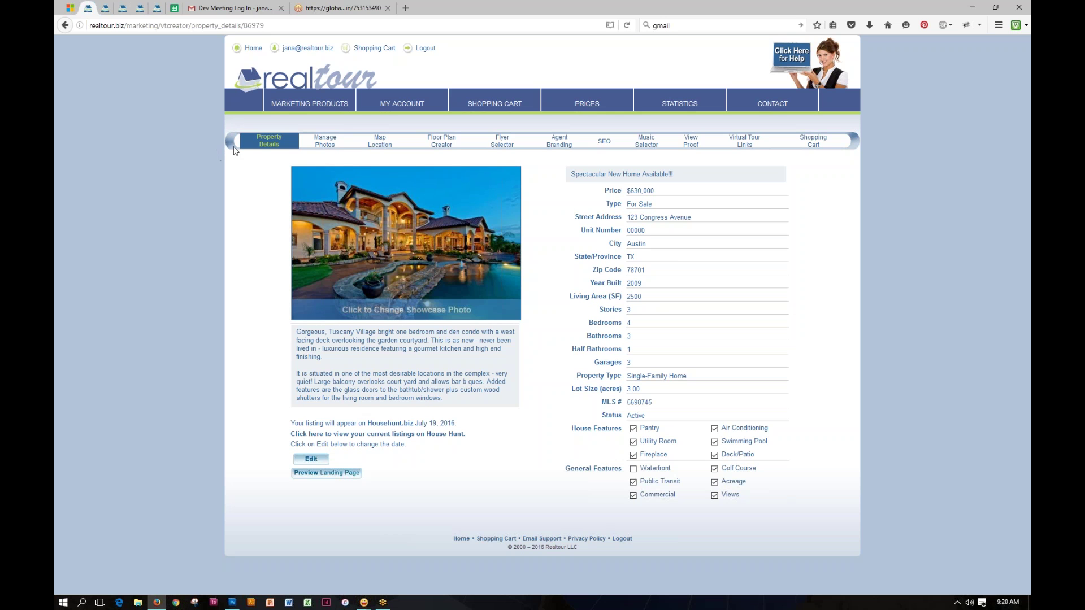
click(305, 80)
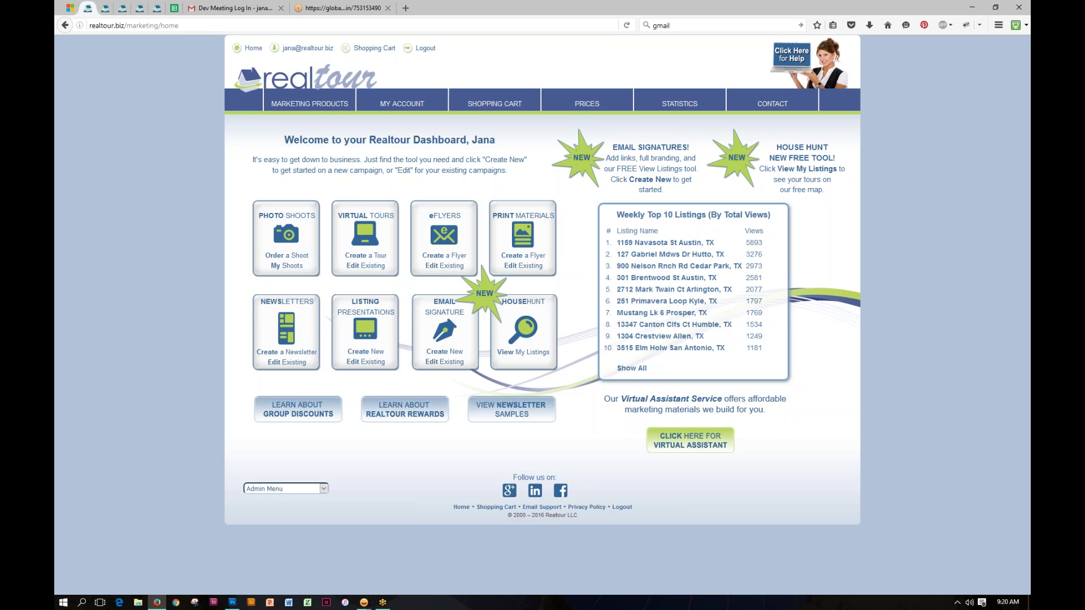
Step: Open the eFlyers listings through Marketing Products, return to the dashboard, then reopen the existing eFlyers
click(445, 257)
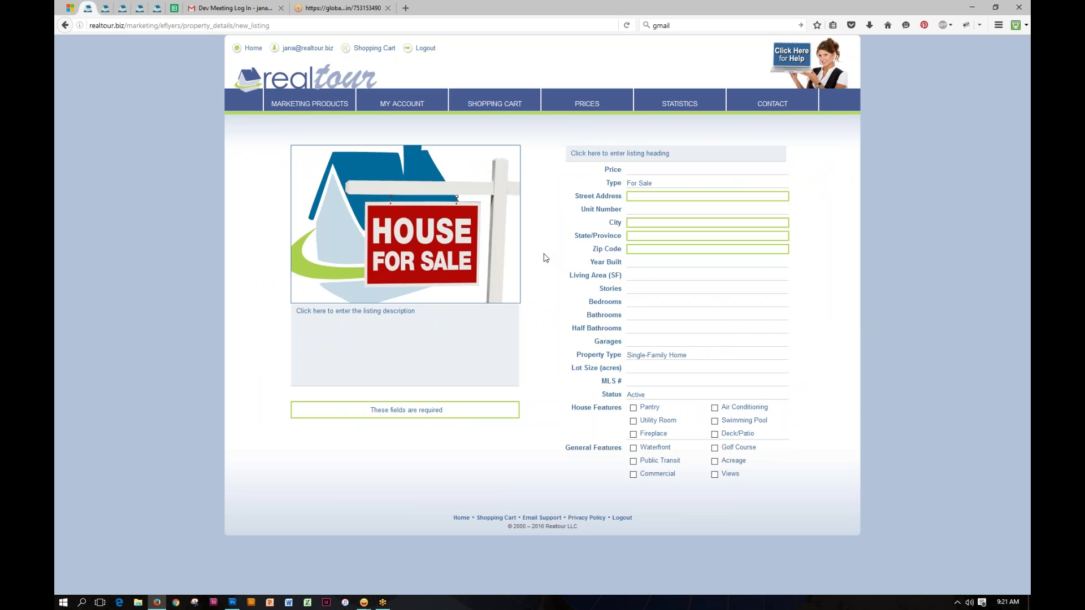
mouse_move(298, 97)
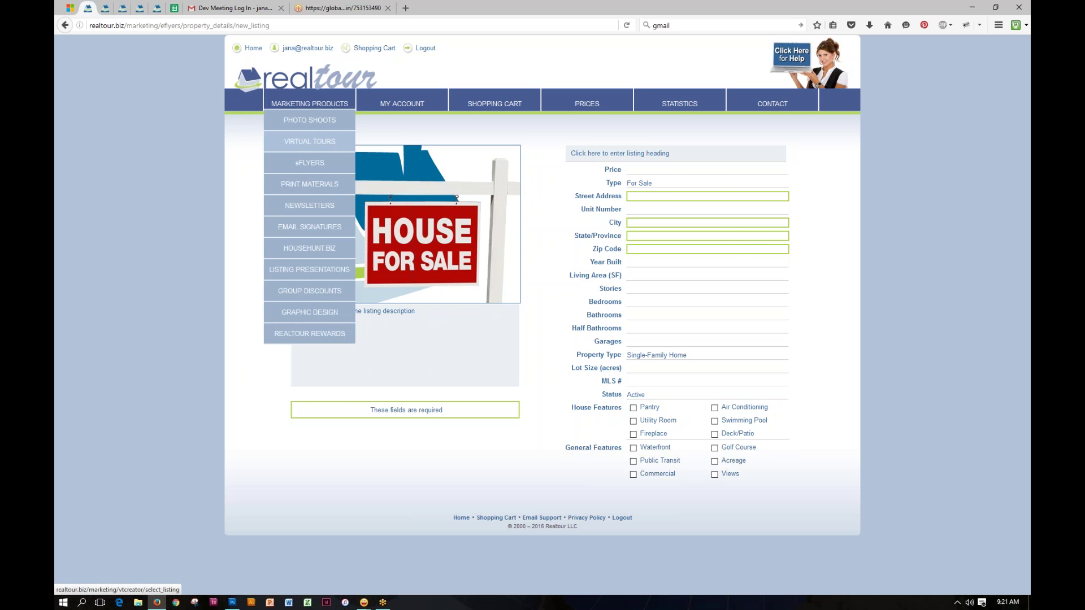
click(303, 163)
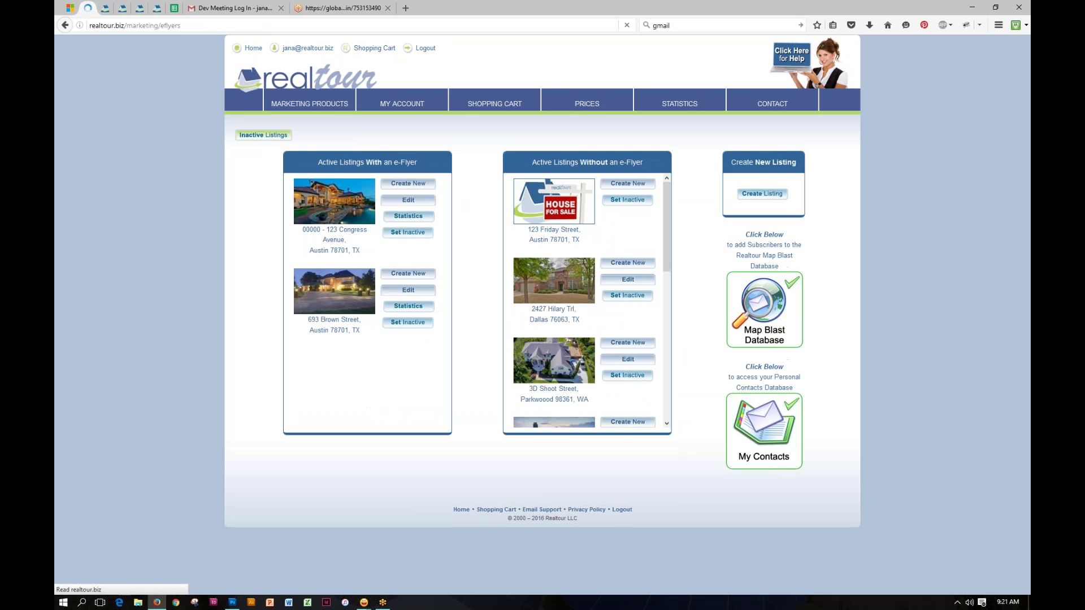
click(322, 80)
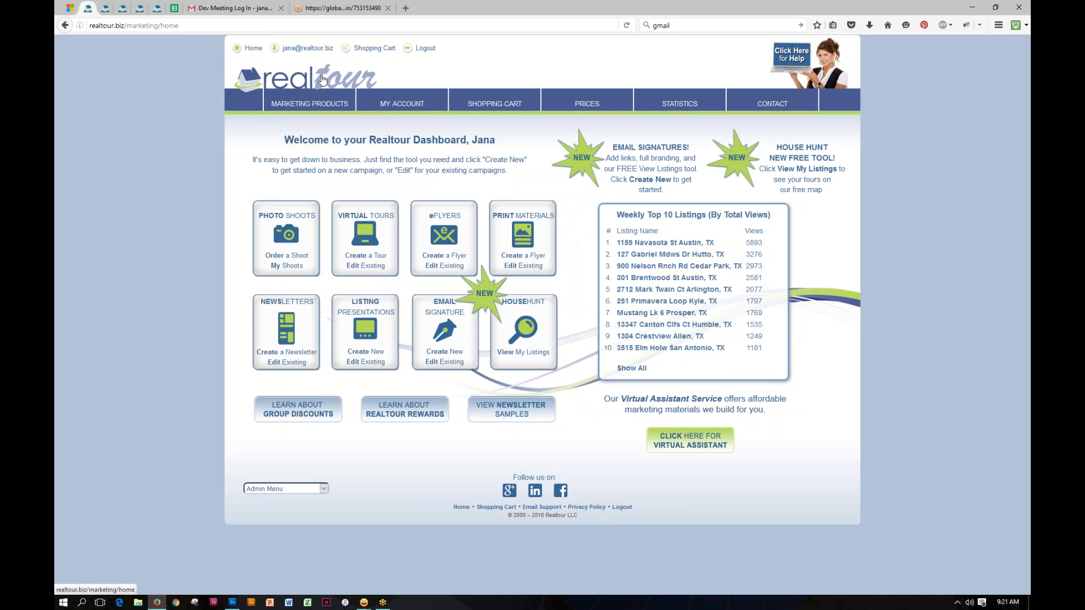
click(441, 268)
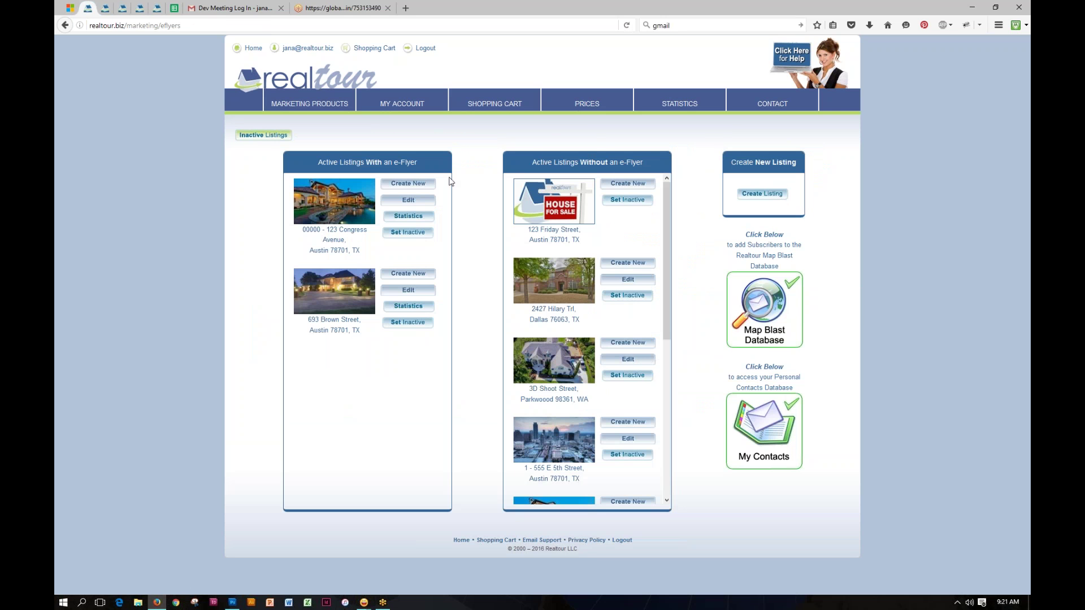
Step: Highlight the 123 Congress Avenue and 123 Friday Street listing addresses on the eFlyers page
drag(361, 252, 299, 229)
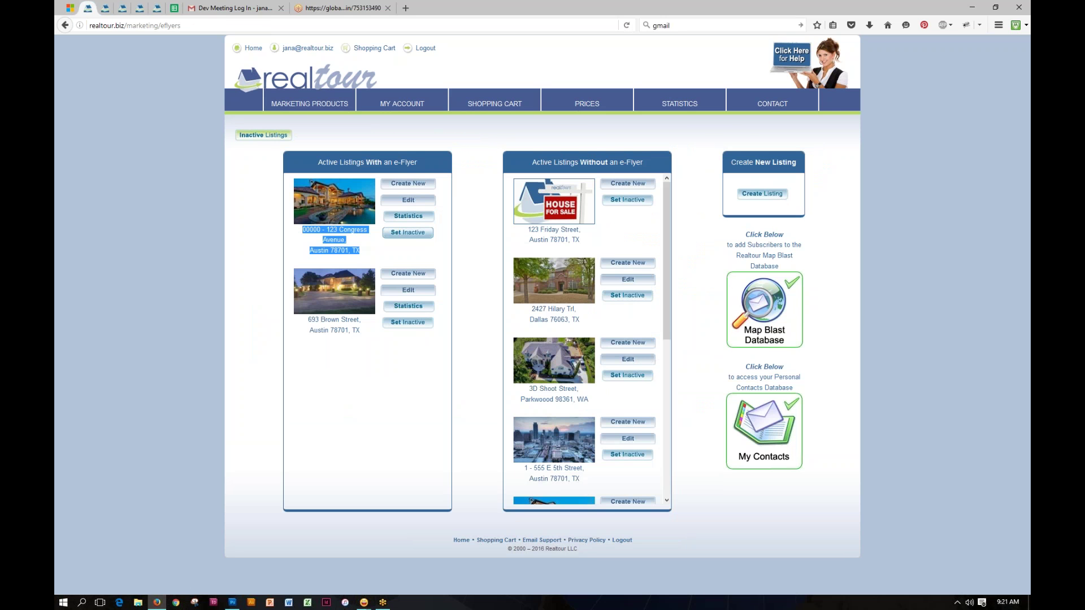
click(473, 235)
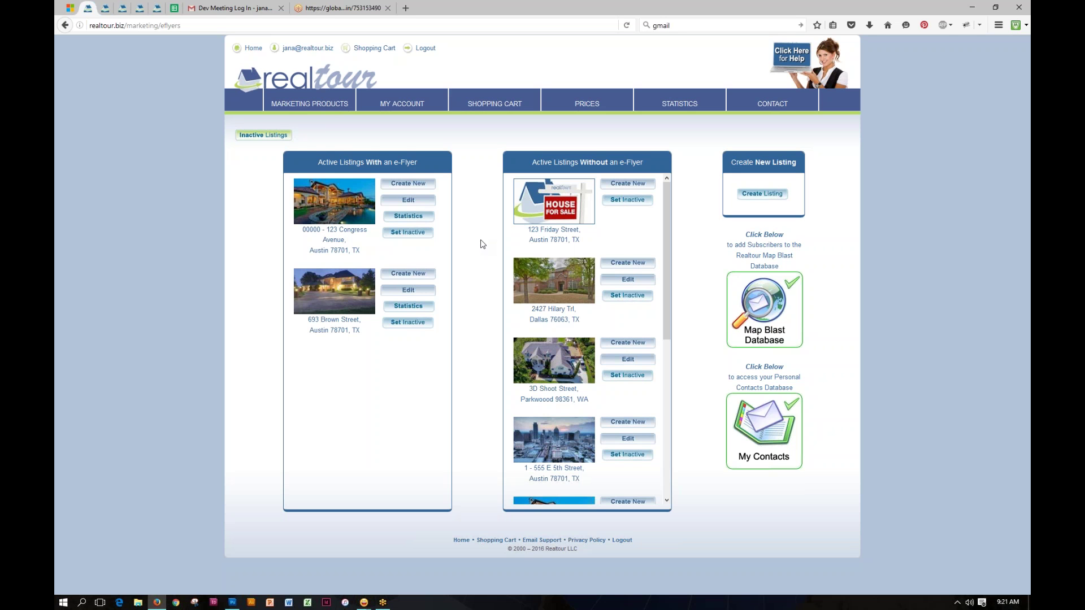
drag(530, 231, 610, 241)
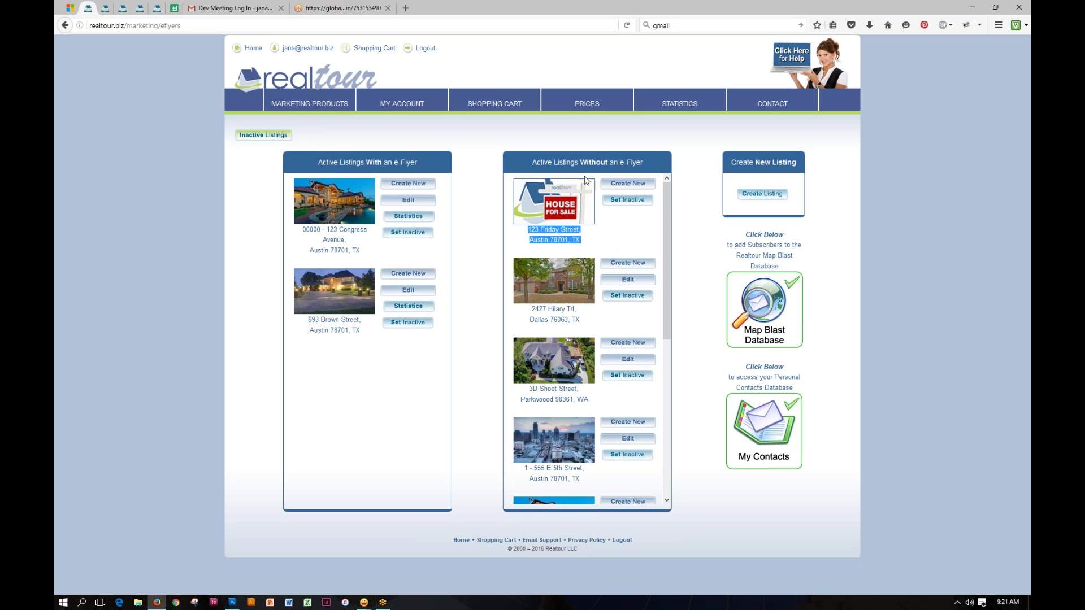
click(589, 238)
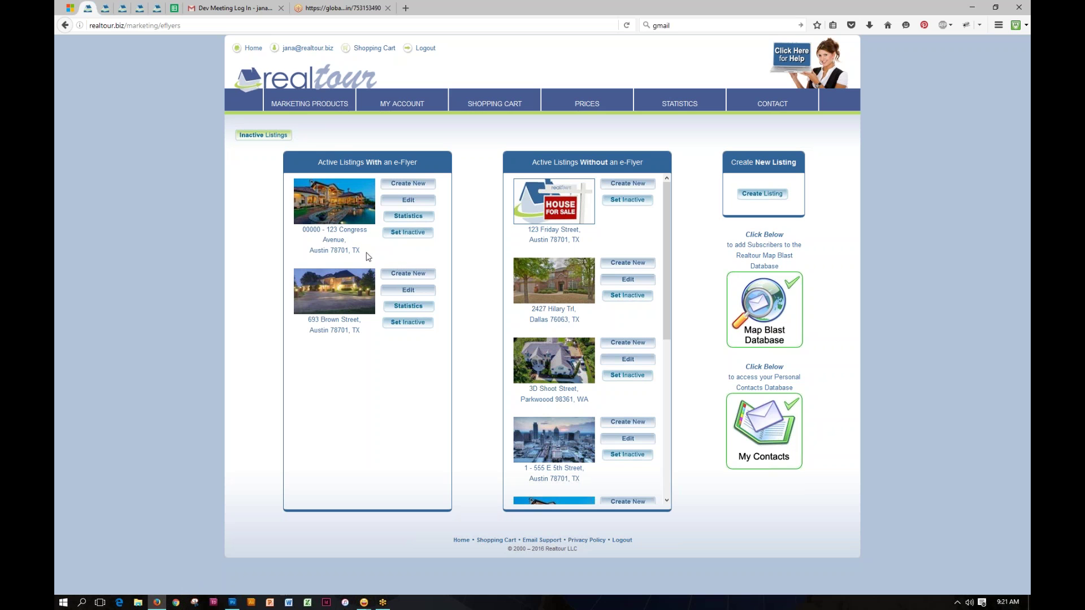
drag(365, 252, 299, 231)
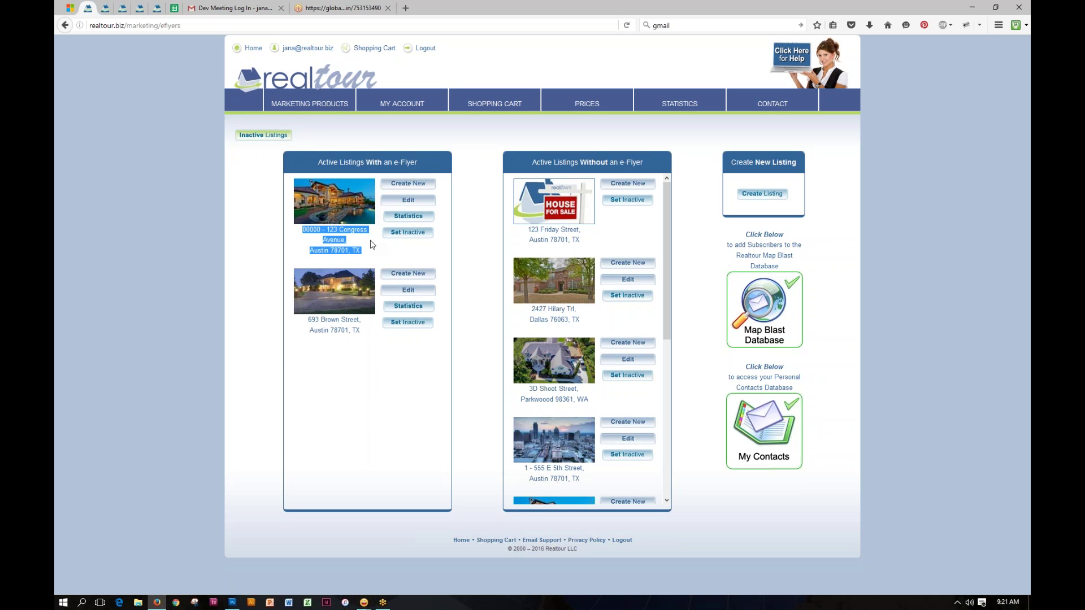
click(373, 244)
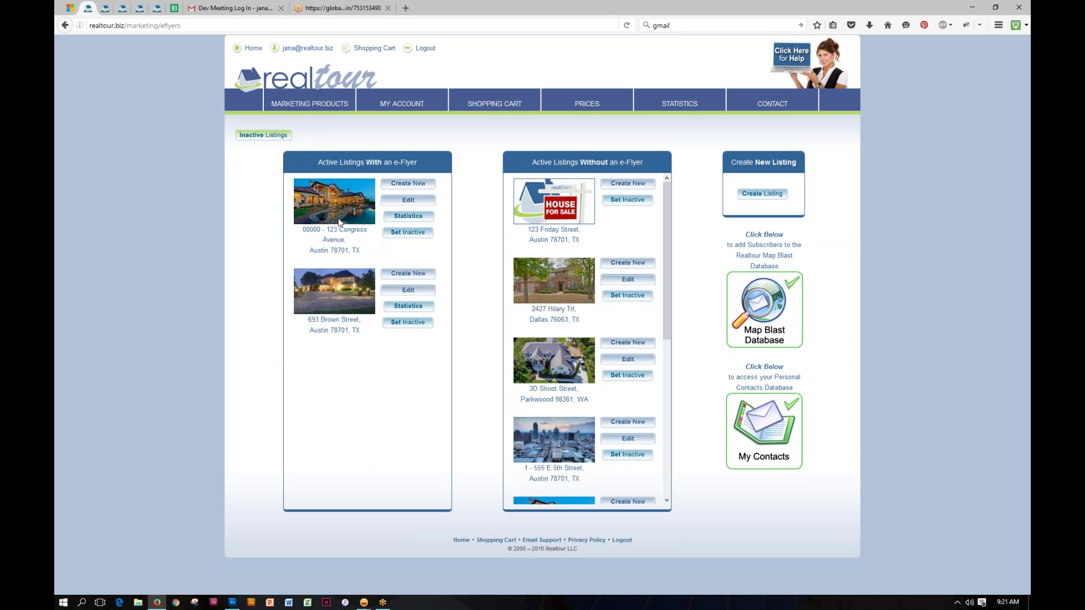
Step: Start a new eFlyer for 123 Congress Avenue, showing Favorites templates like Classic16 Beige
click(411, 187)
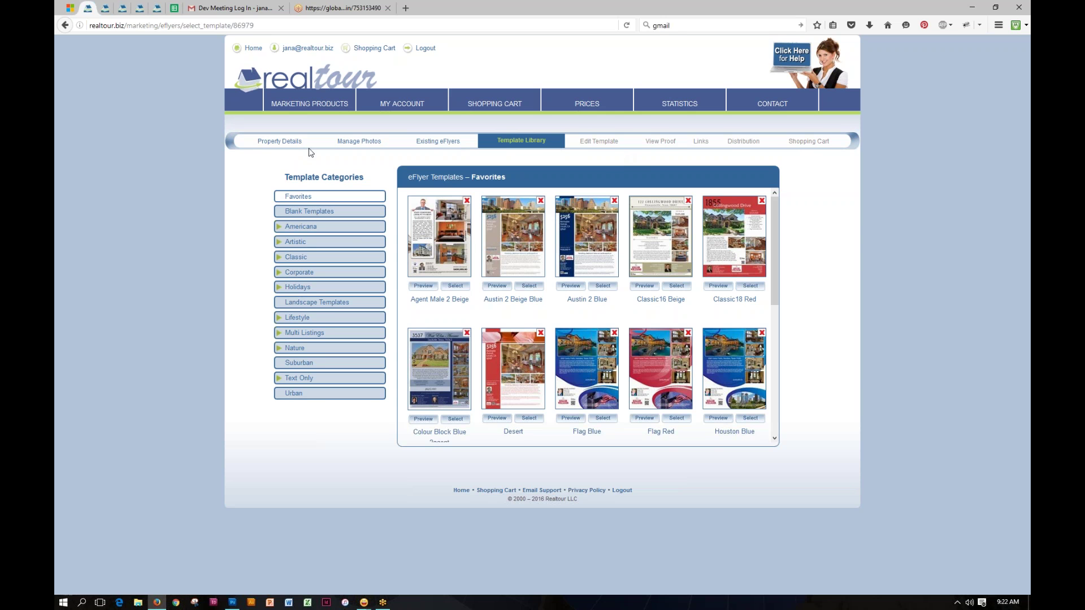
Step: Go through Property Details to the listing's Manage Photos page, showing its photos and 39 free slots
click(275, 141)
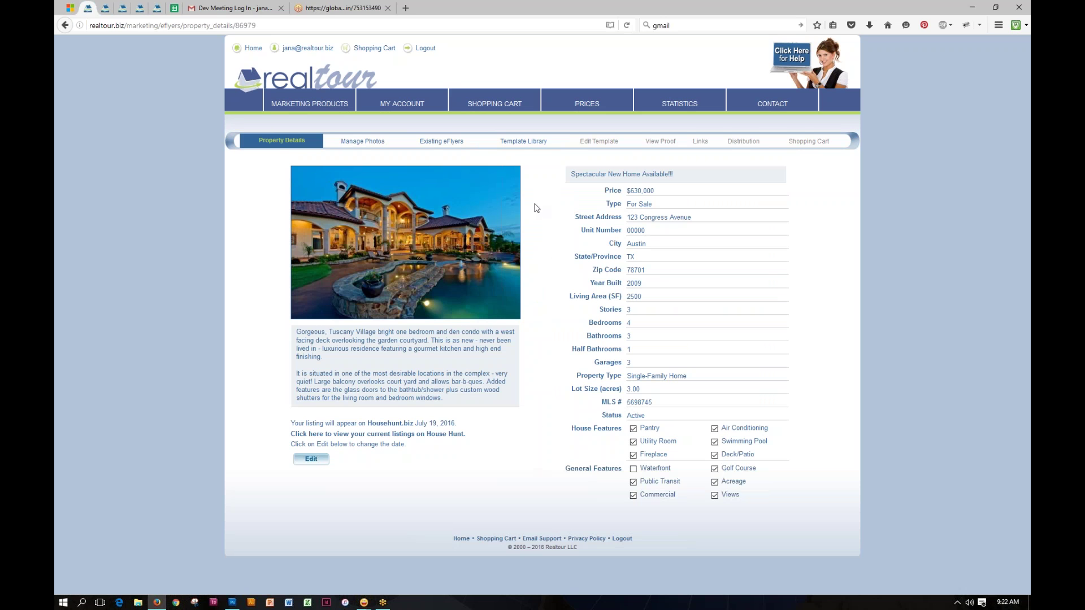
click(362, 144)
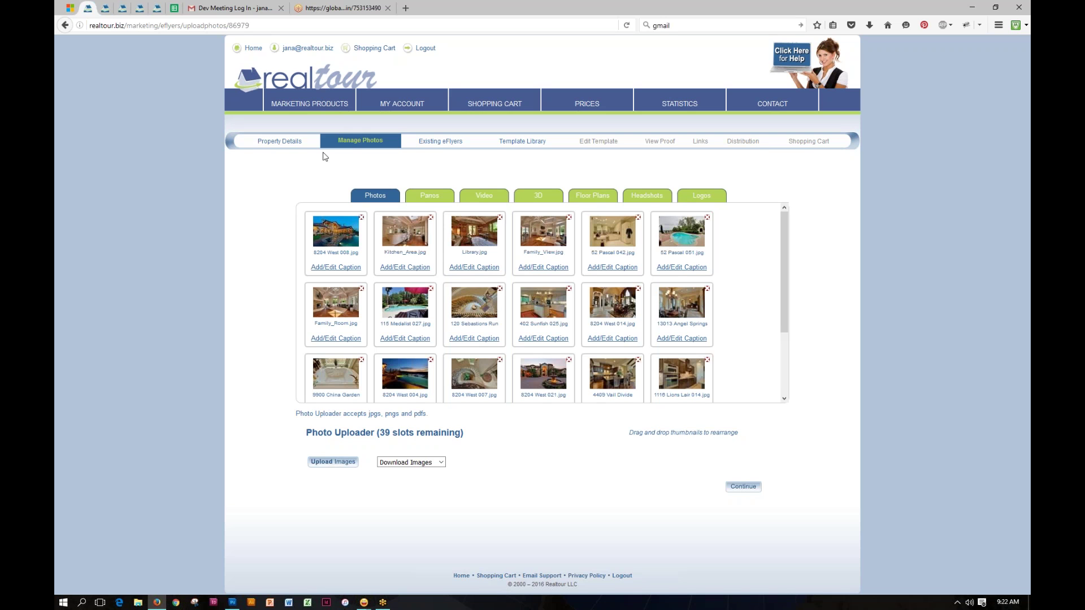
Step: List the existing eFlyers for 123 Congress Avenue: one sent, several in progress
click(442, 142)
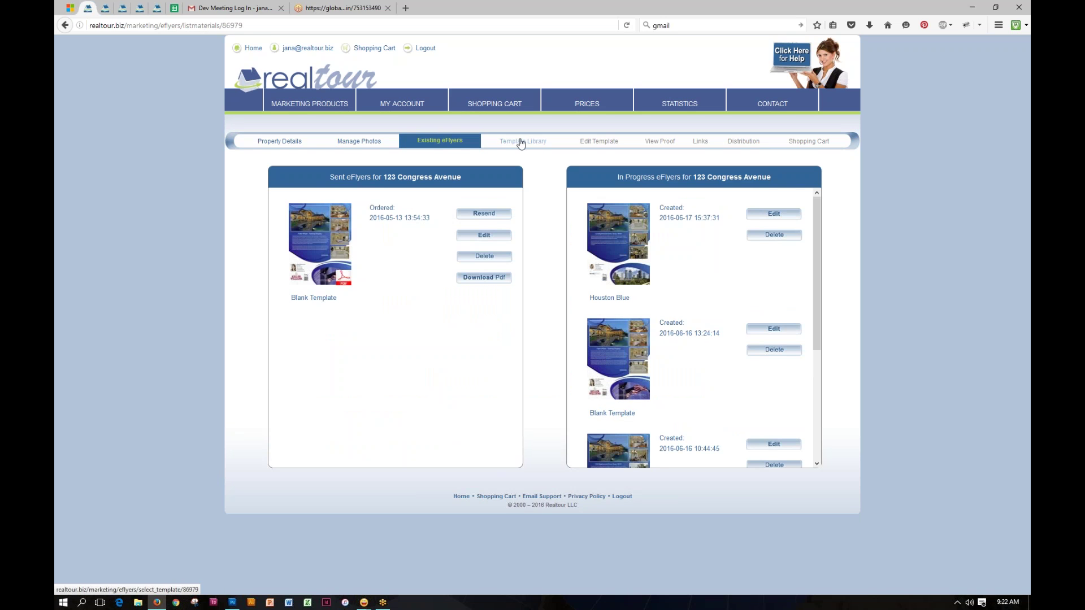
Step: Return to the eFlyer Template Library showing the Favorites templates
click(523, 142)
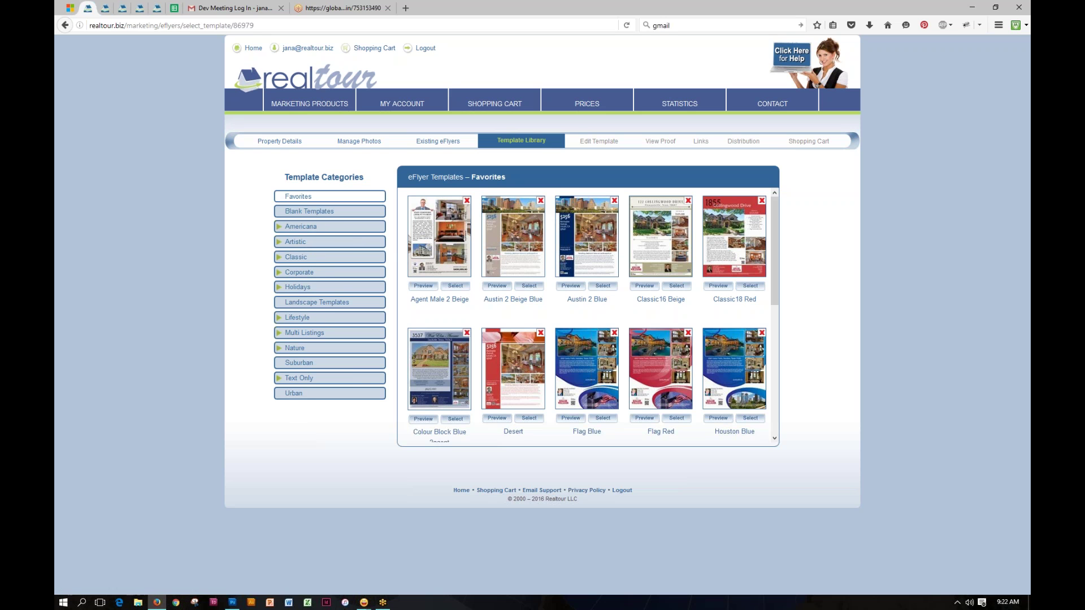
Step: Browse Americana › Texas › Austin templates, preview Austin 2 Blue, and select it for the eFlyer
click(308, 229)
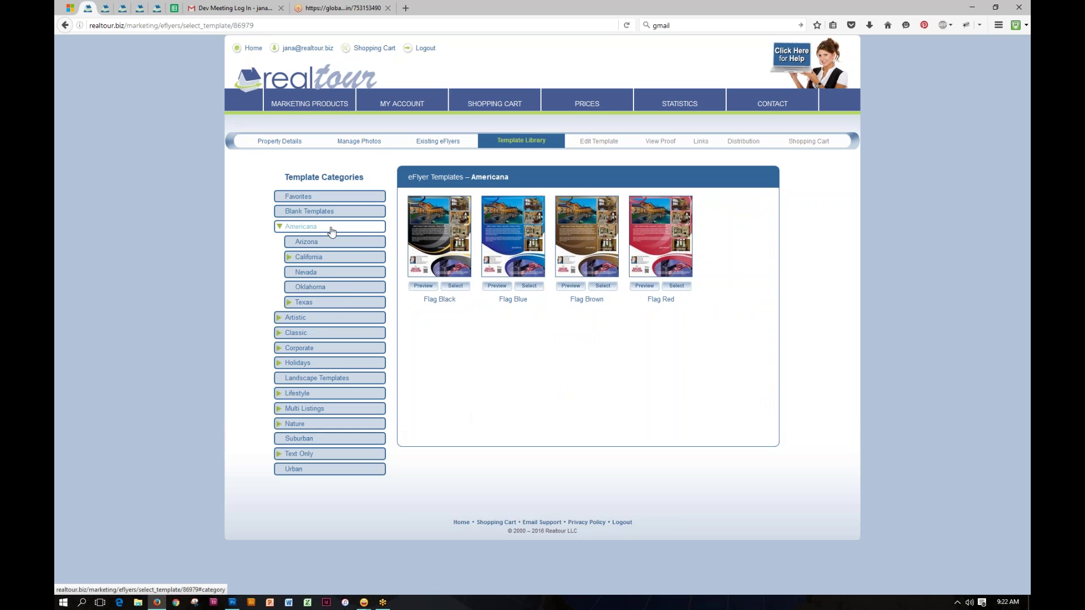
click(309, 304)
click(315, 319)
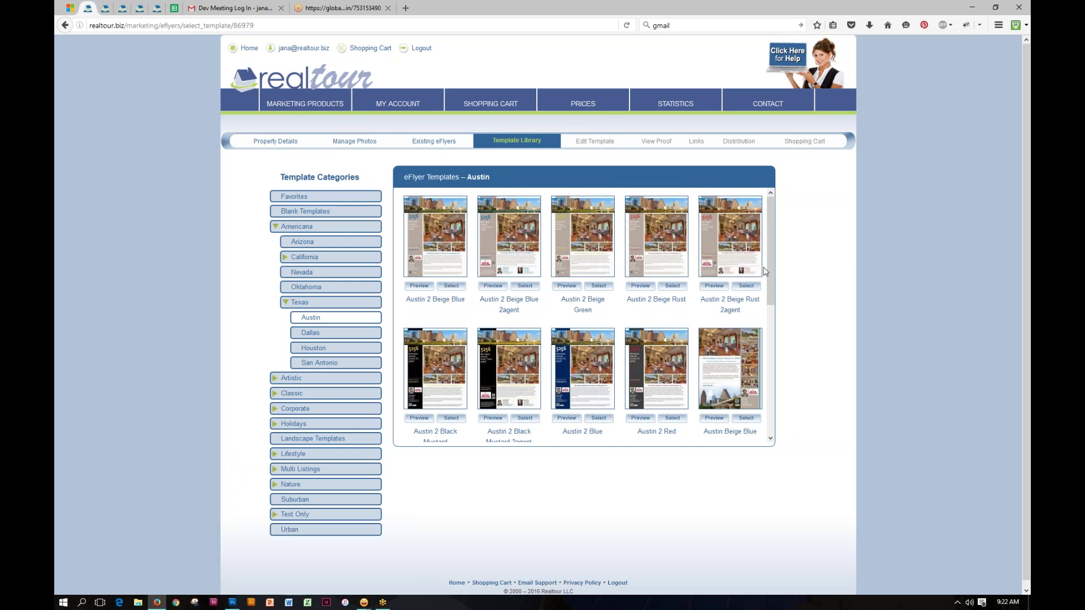
drag(768, 267, 782, 312)
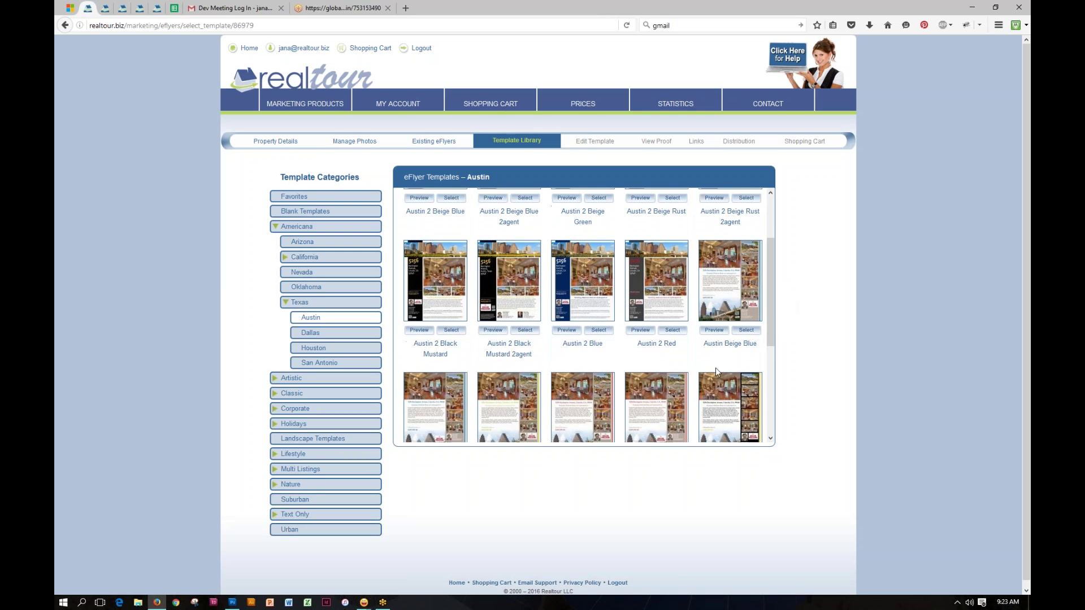
click(566, 330)
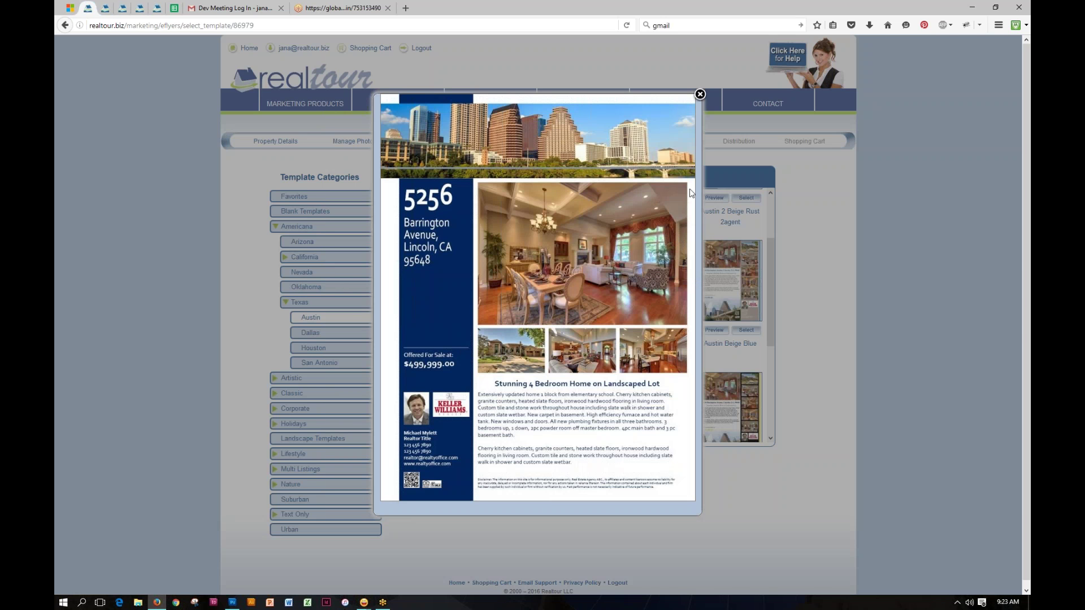
click(700, 95)
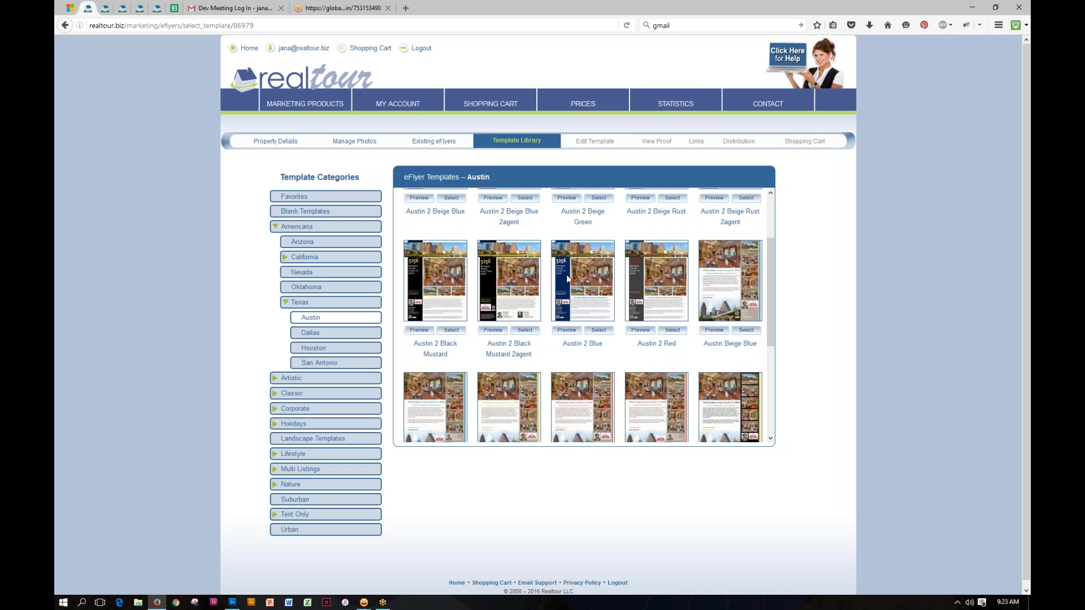
click(600, 331)
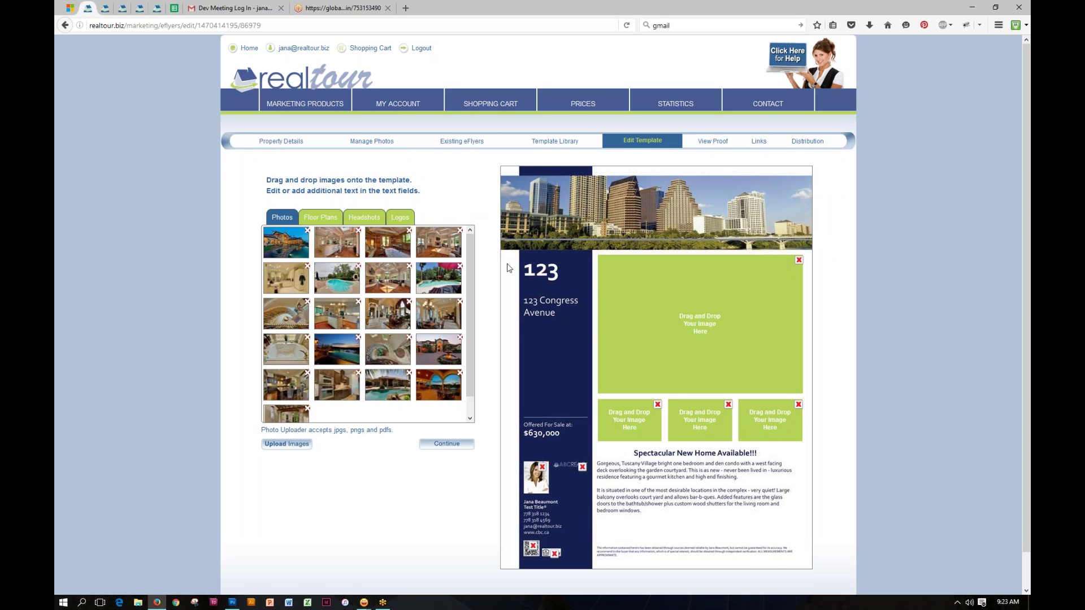
Step: Open the 'Spectacular New Home Available!!!' headline of the Austin 2 Blue flyer in the Textbox Editor
click(542, 272)
click(676, 455)
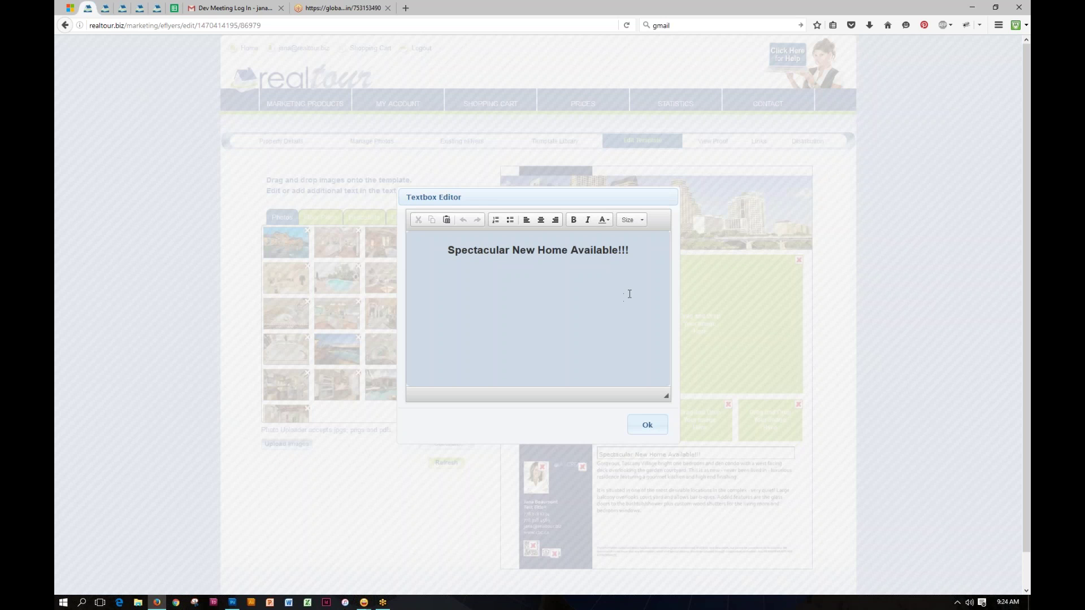
Step: Replace 'Spectacular New Home Available!!!' with 'Amazing New House Great price' and apply it
drag(632, 250, 450, 241)
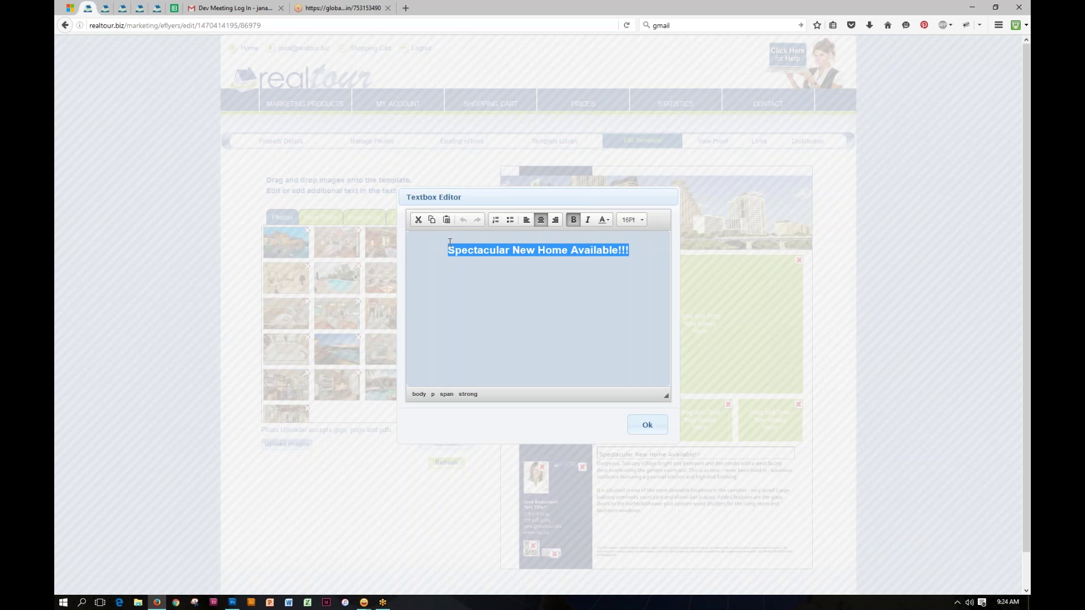
text(A)
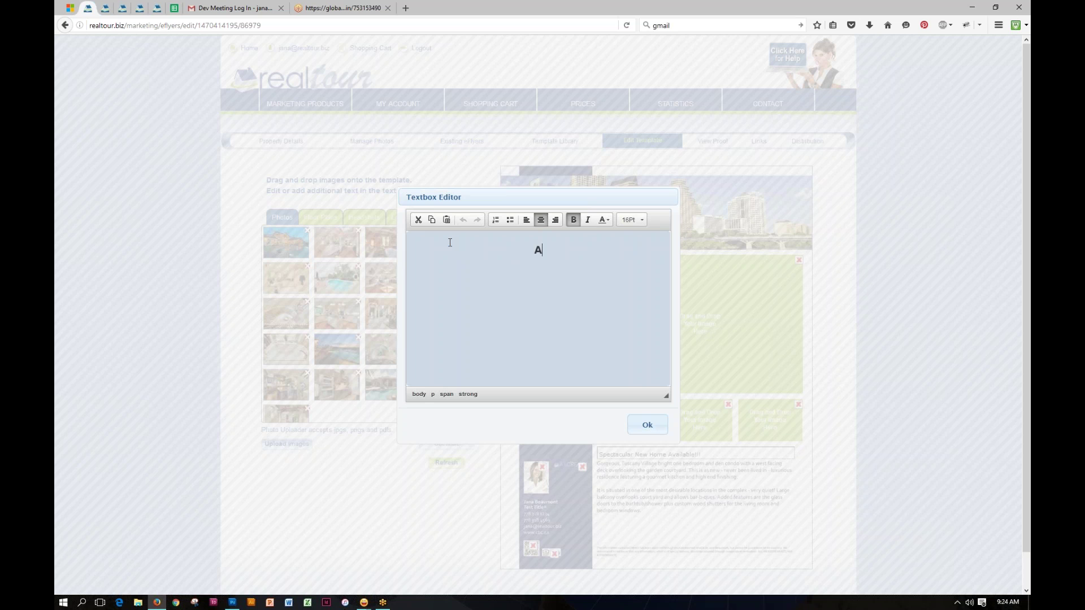
text(mazing New House Great price)
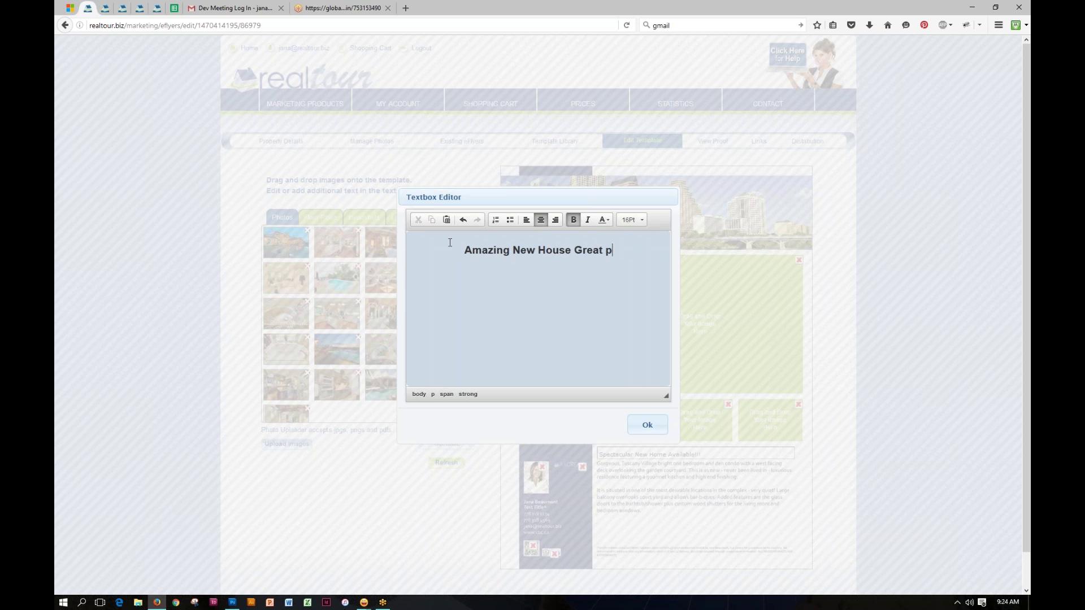
key(BackSpace)
key(BackSpace)
key(BackSpace)
key(BackSpace)
key(BackSpace)
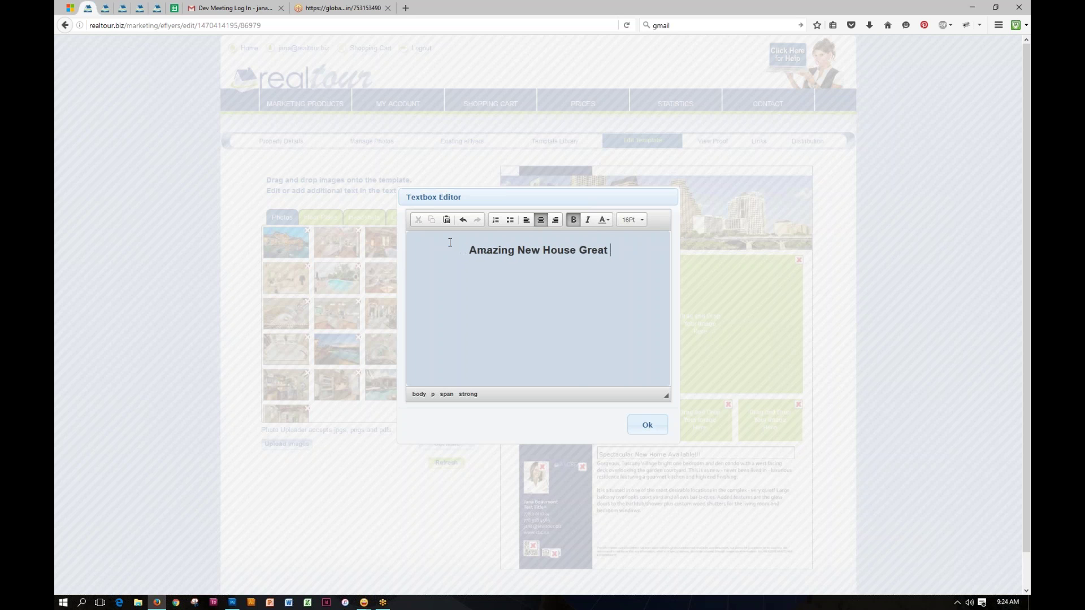
text(price)
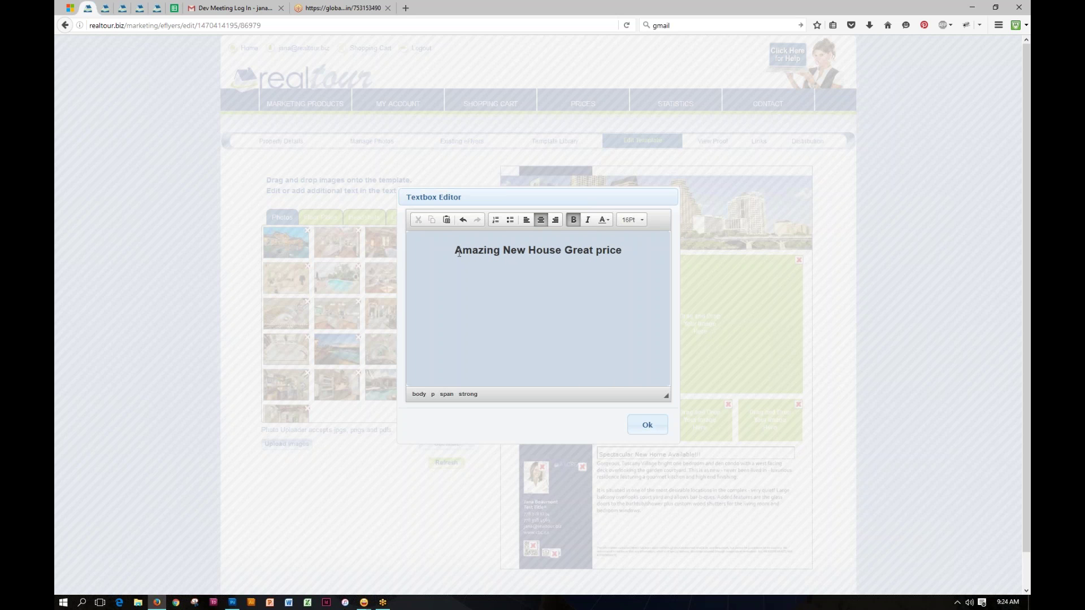
click(647, 425)
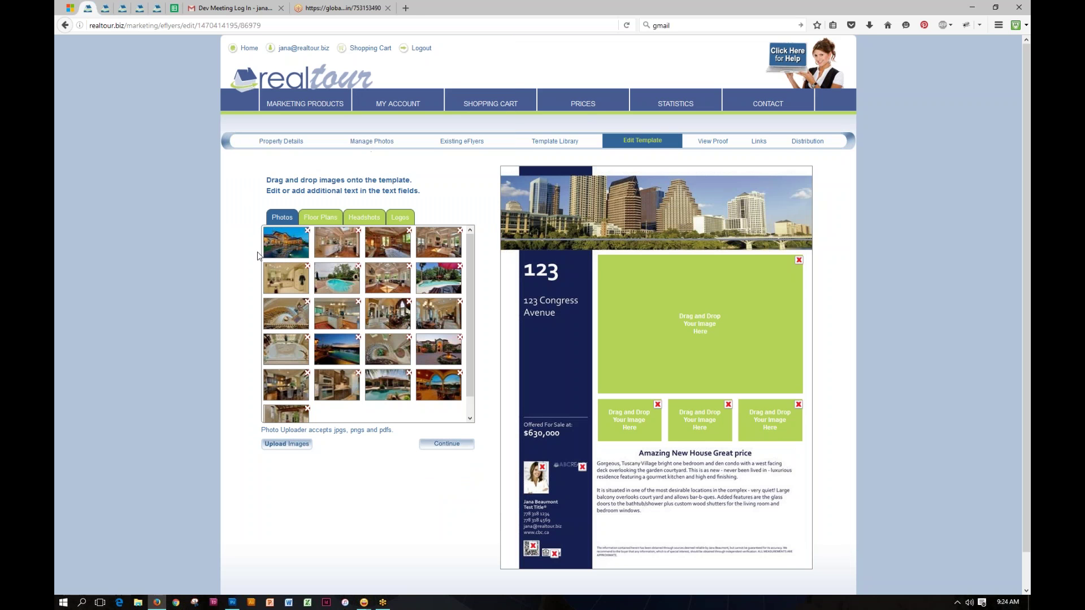
Step: Fill the flyer's image slots with the house, staircase and interior photos, then refresh the preview
mouse_move(277, 240)
drag(276, 244, 693, 308)
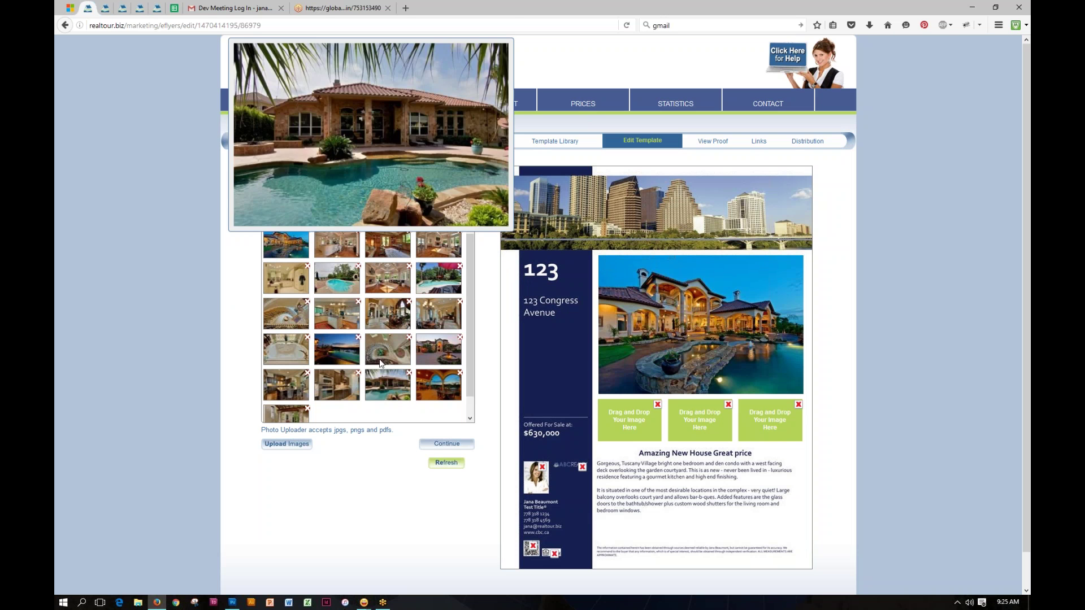
drag(384, 360, 621, 418)
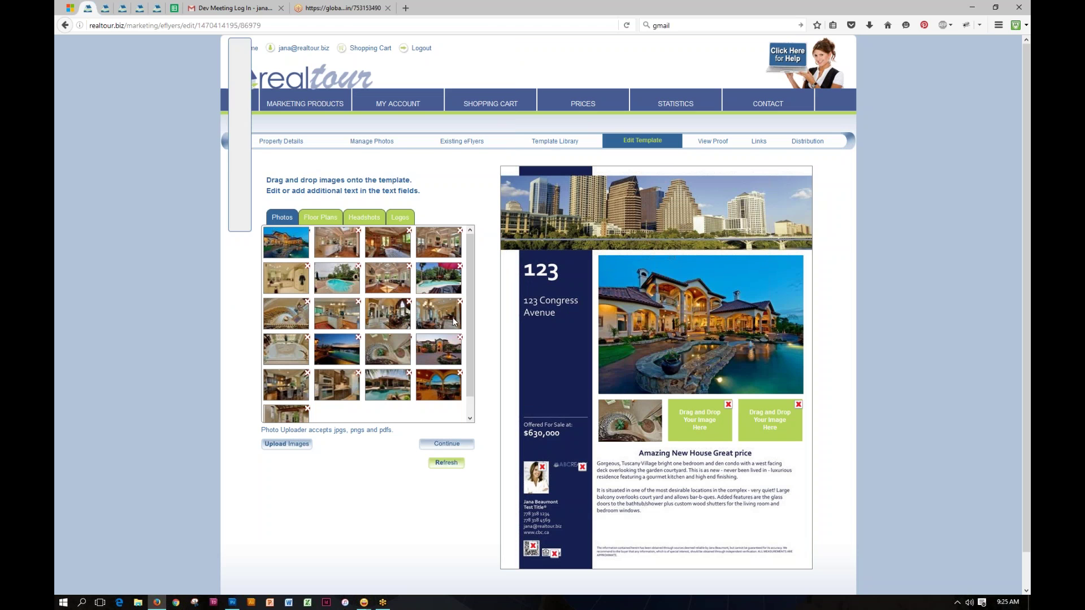
drag(446, 317, 701, 421)
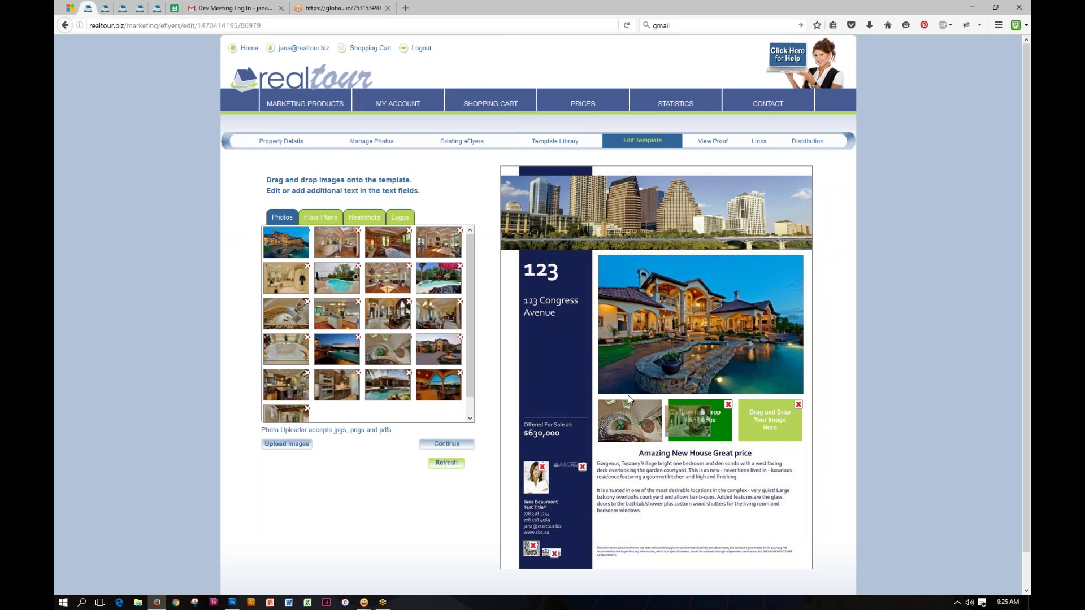
drag(297, 349, 769, 429)
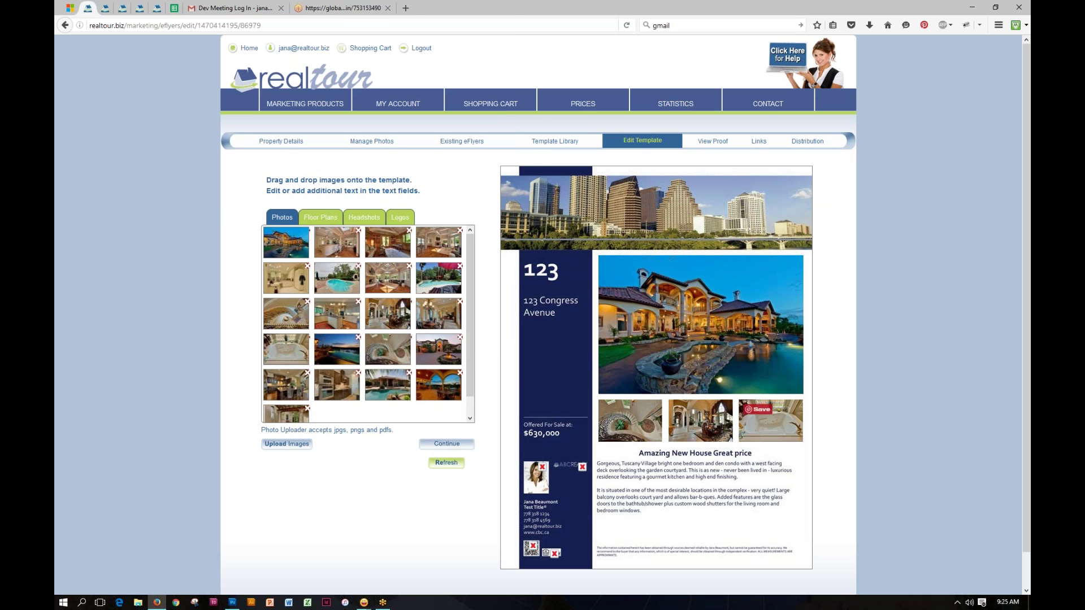
click(447, 463)
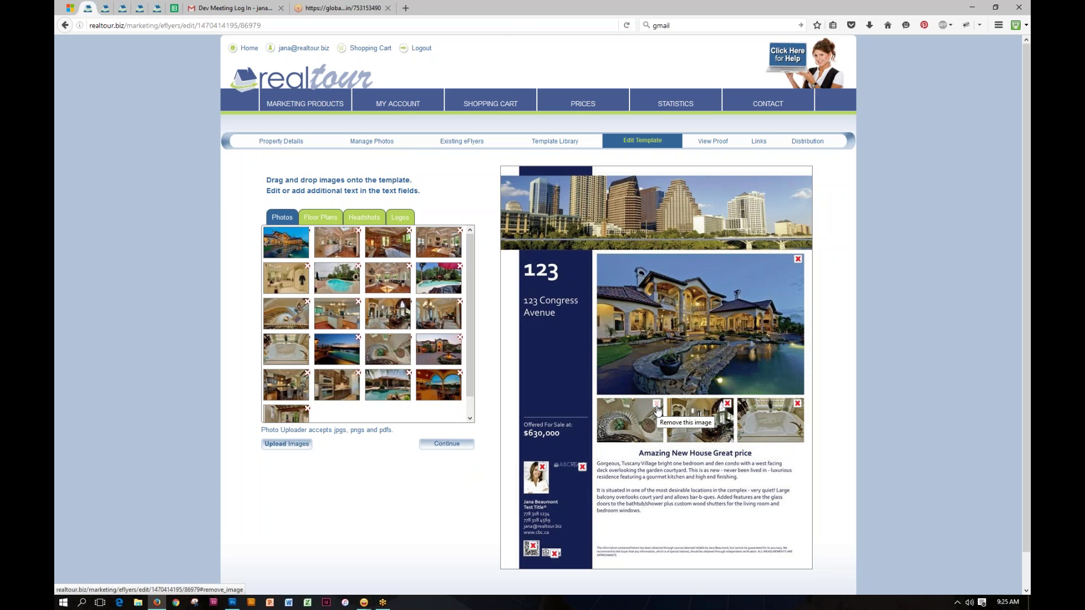
Step: Swap the first small photo for the pool-at-dusk shot, refresh, and remove the ABCREALTY logo
drag(330, 350, 618, 423)
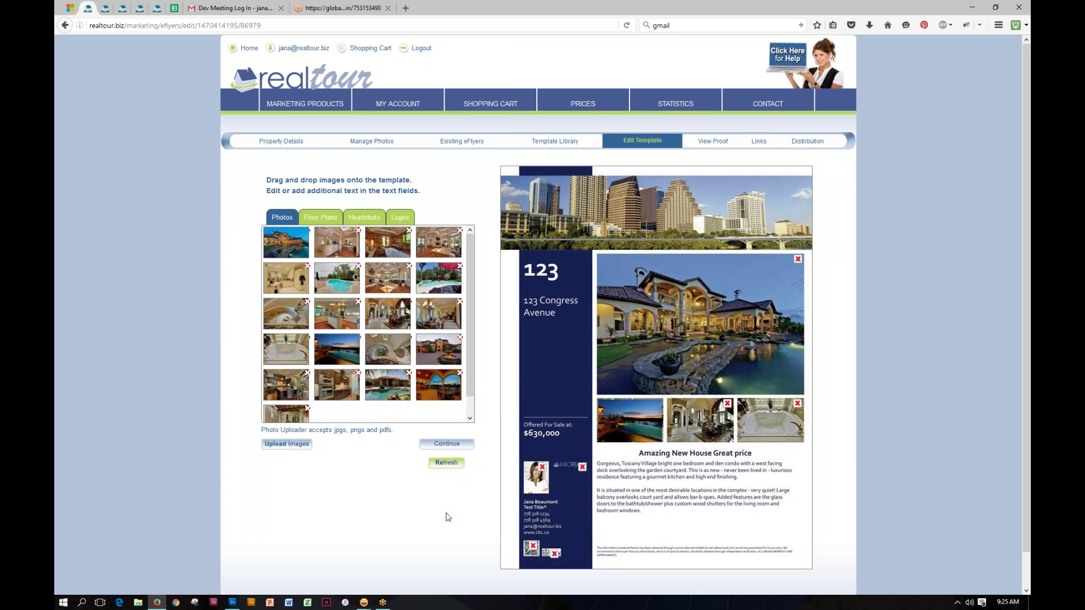
click(440, 464)
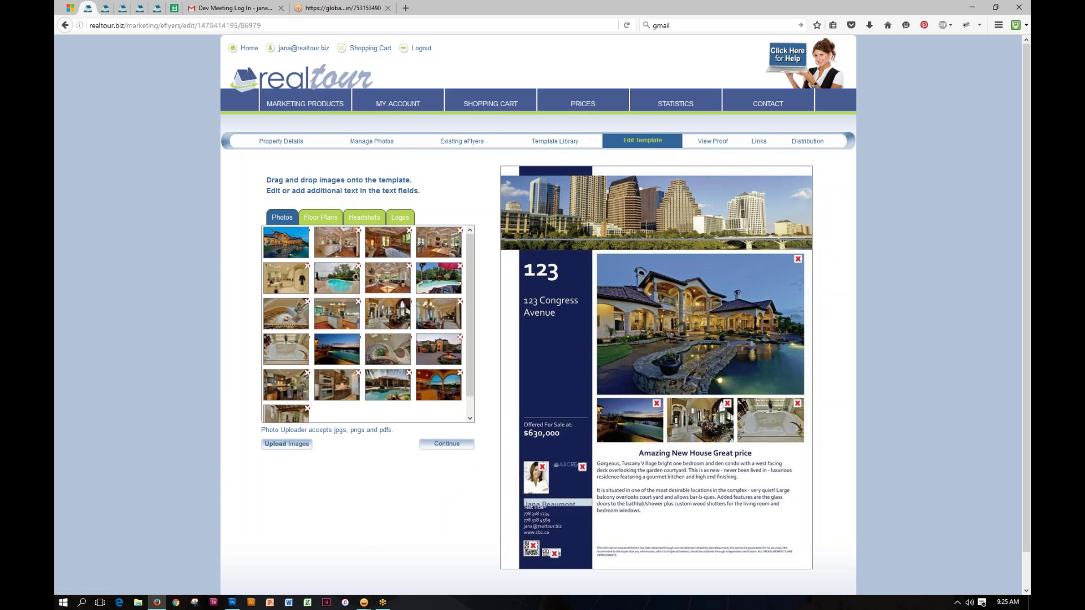
click(582, 468)
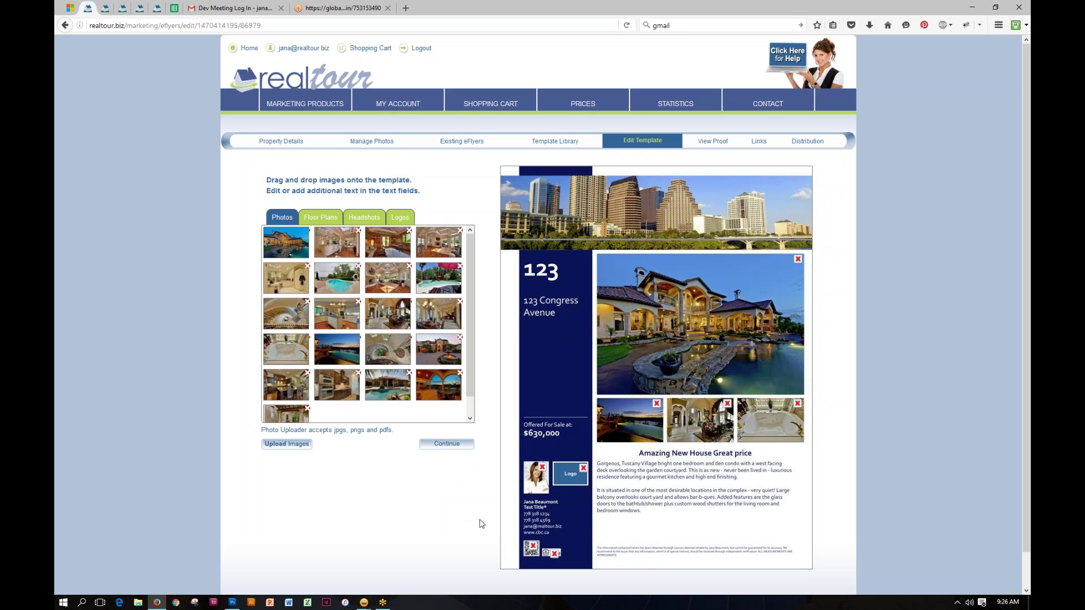
Step: Delete the empty Logo placeholder and view the finished 123 Congress Avenue eFlyer proof
click(583, 468)
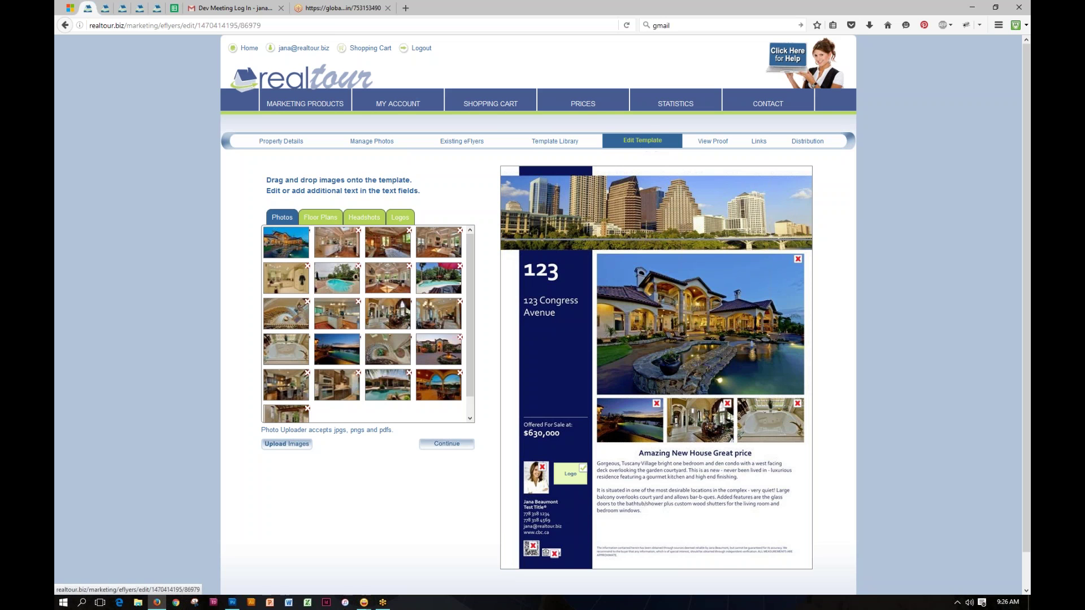
click(715, 145)
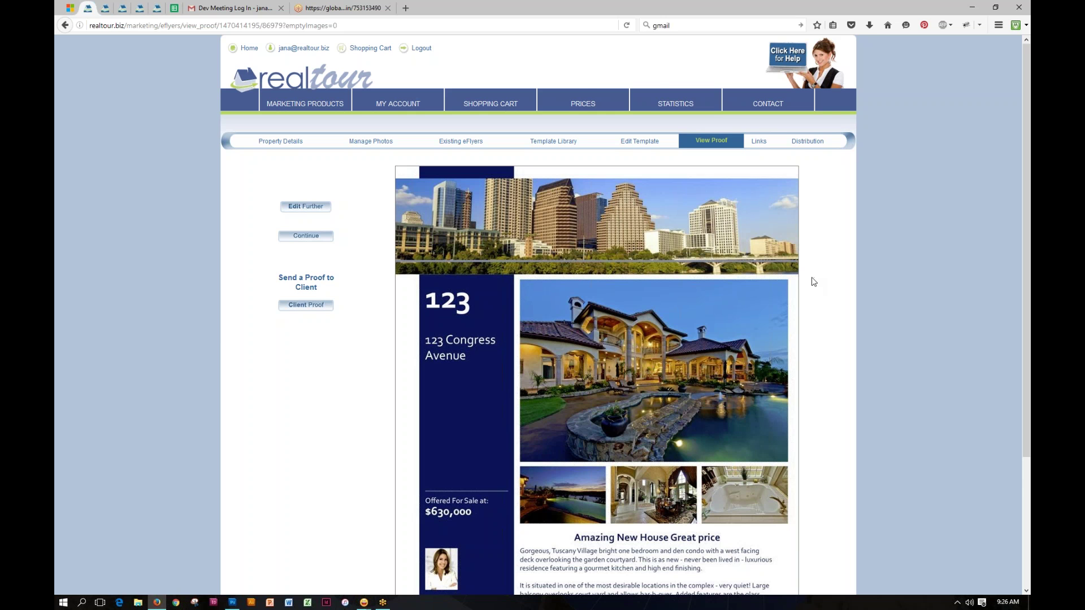
scroll(813, 281, down, 5)
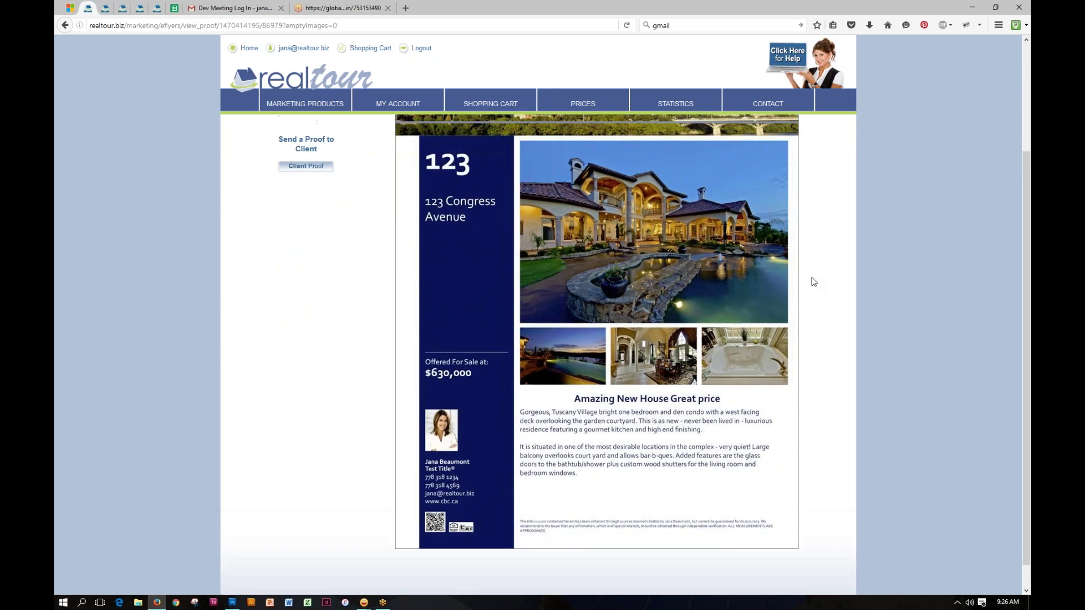
scroll(813, 282, up, 3)
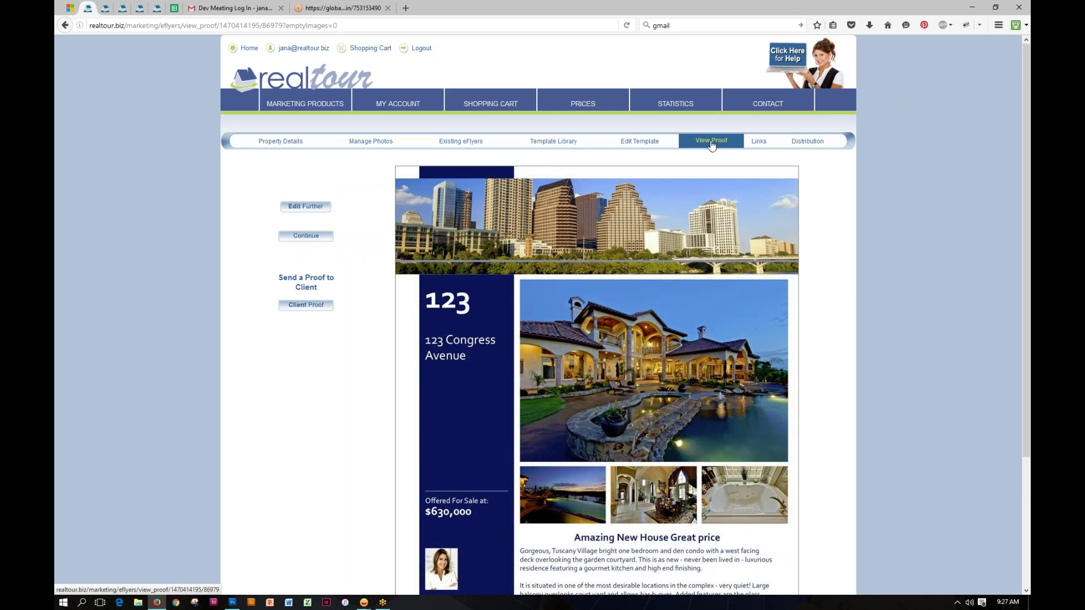
scroll(864, 316, down, 2)
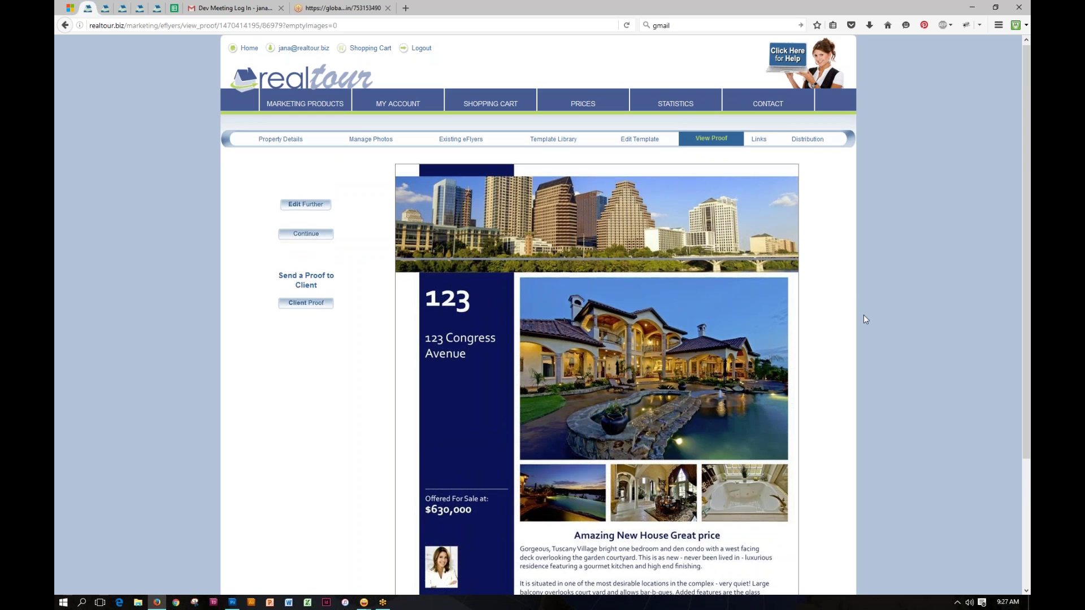
scroll(864, 317, down, 1)
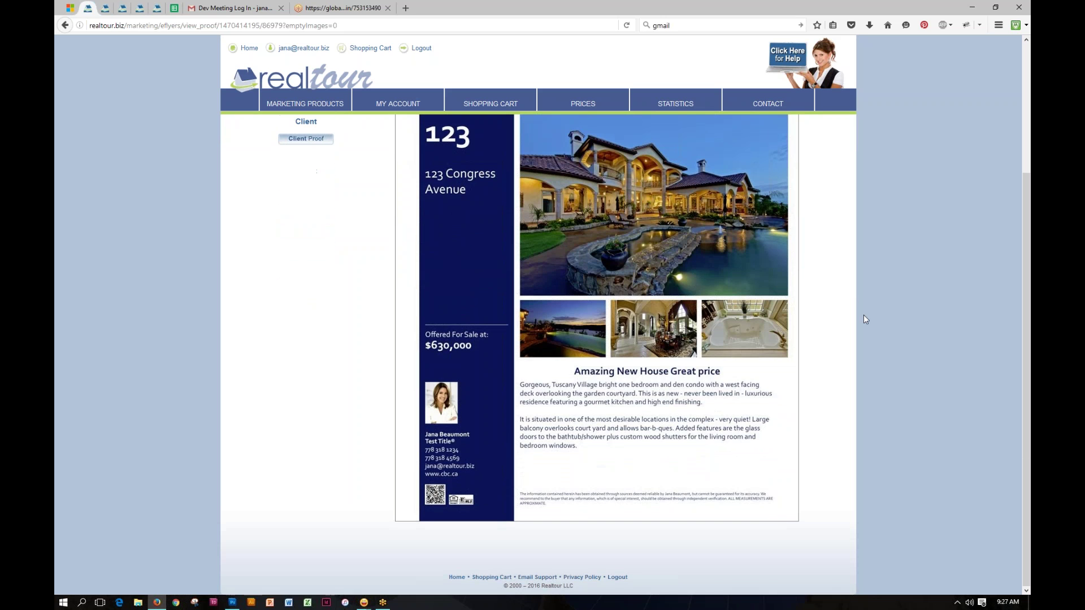
scroll(863, 317, up, 1)
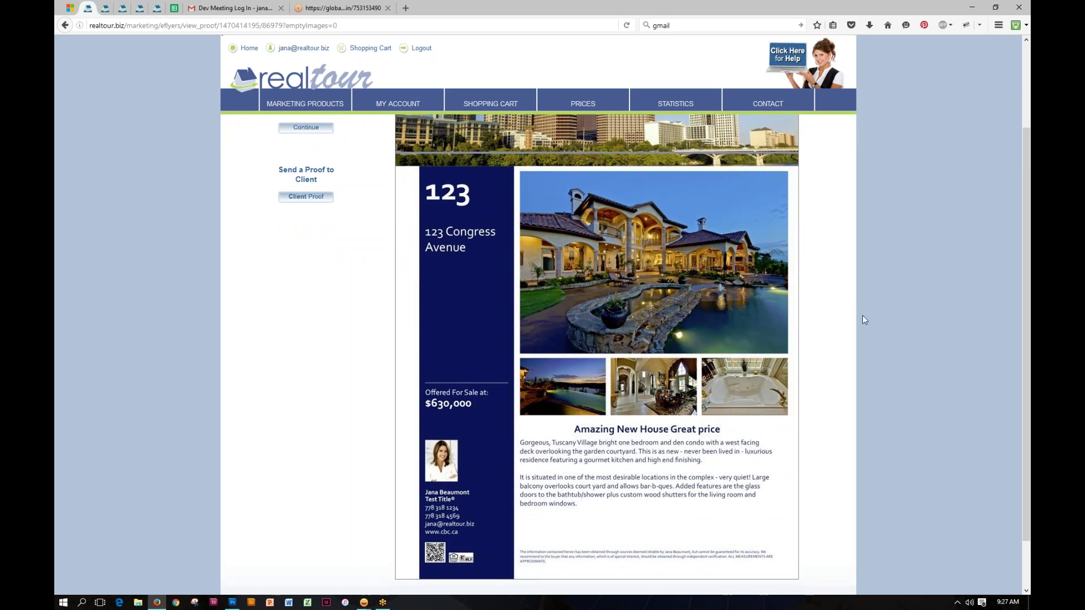
scroll(840, 321, up, 2)
scroll(840, 323, up, 1)
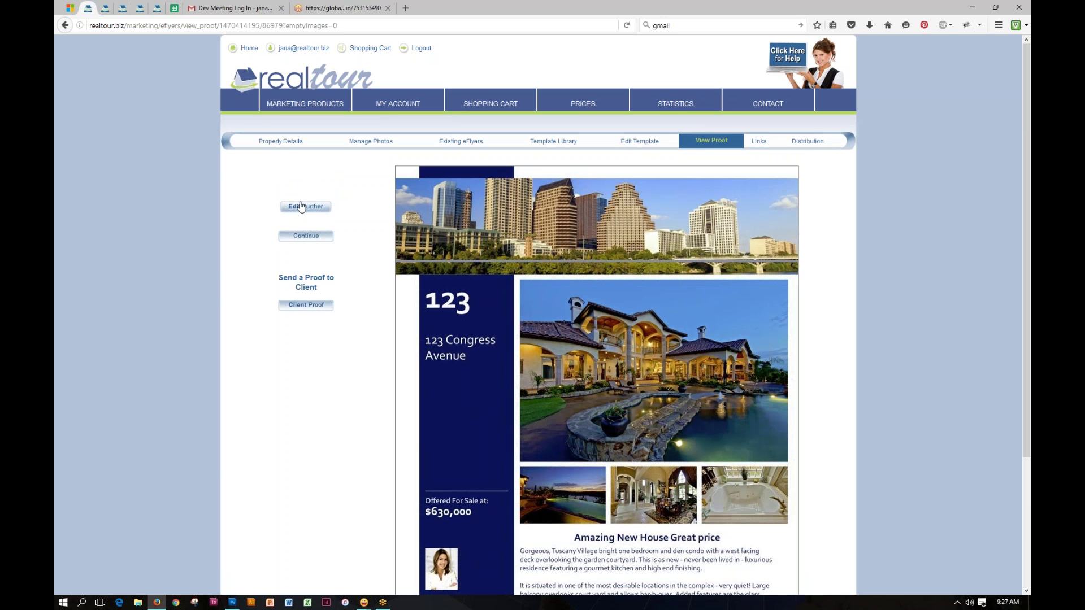
click(304, 207)
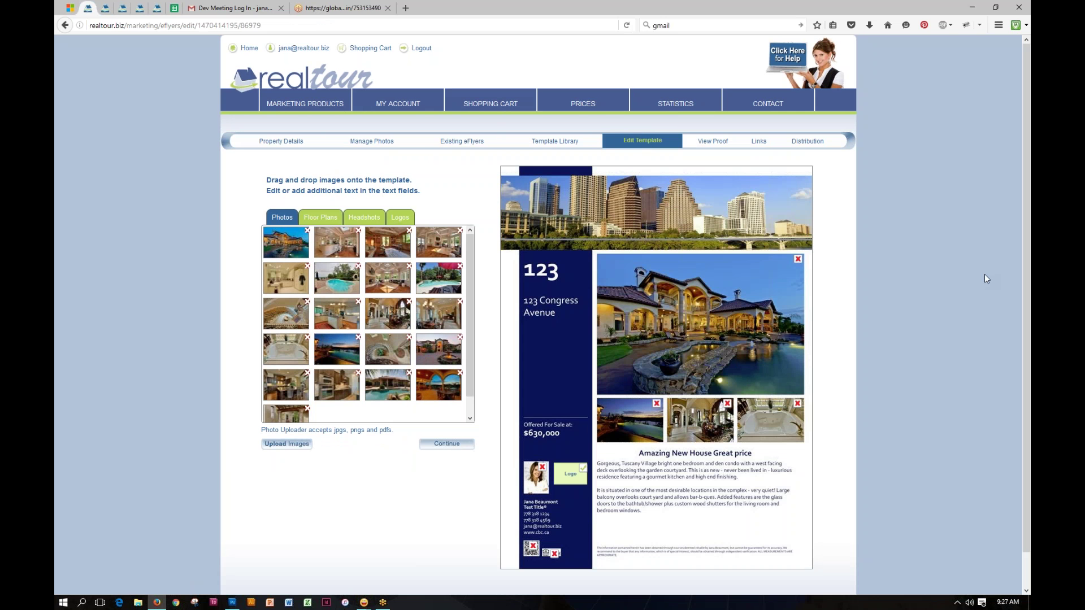
click(714, 141)
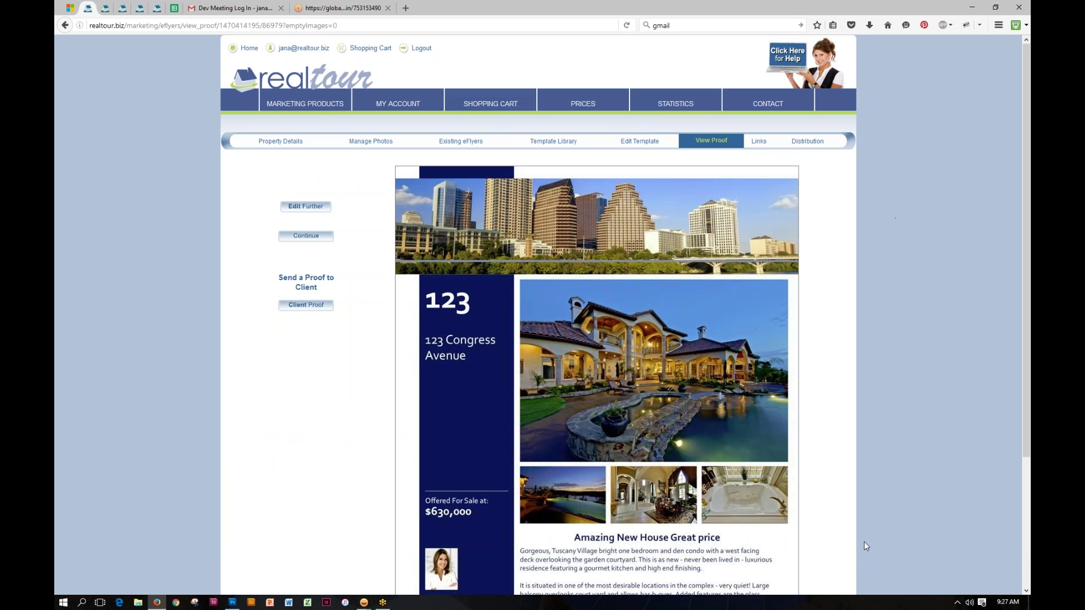
click(307, 308)
click(459, 243)
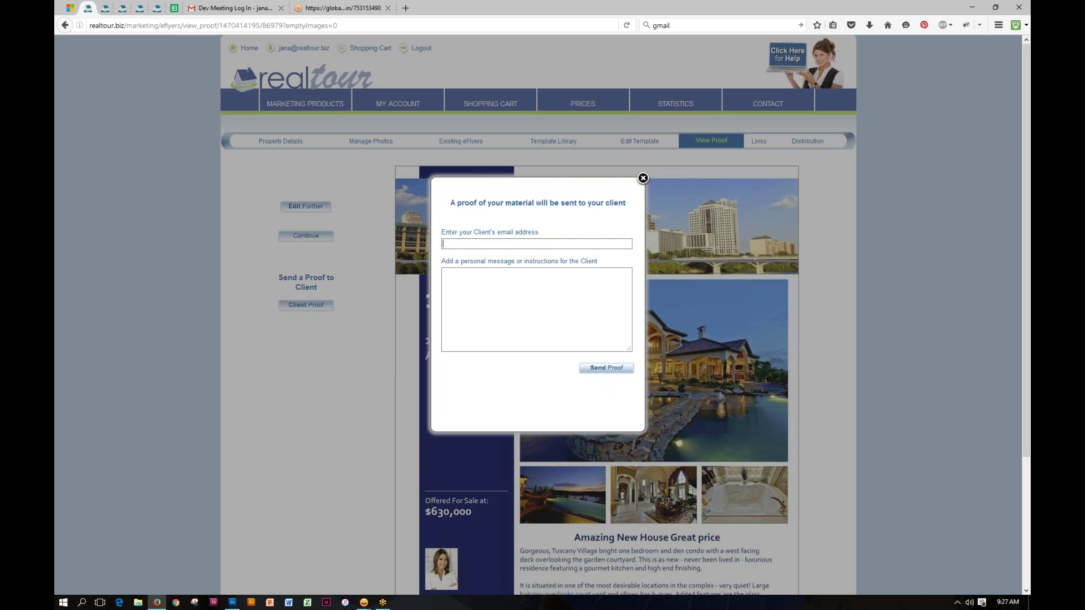
click(644, 179)
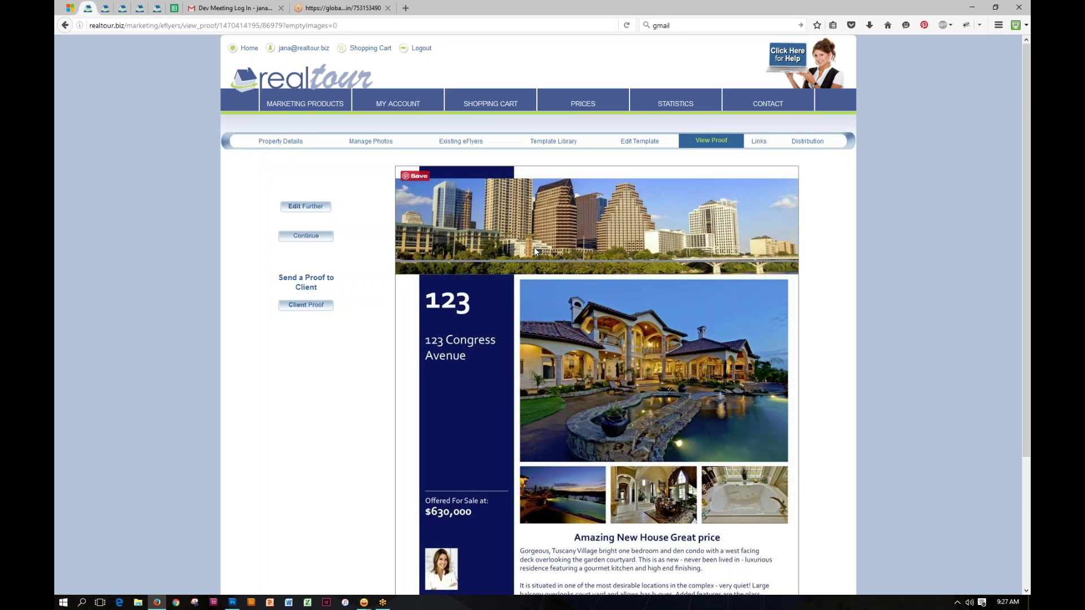
Step: Scroll through the finished eFlyer proof, then move on to the Links step
scroll(505, 398, down, 3)
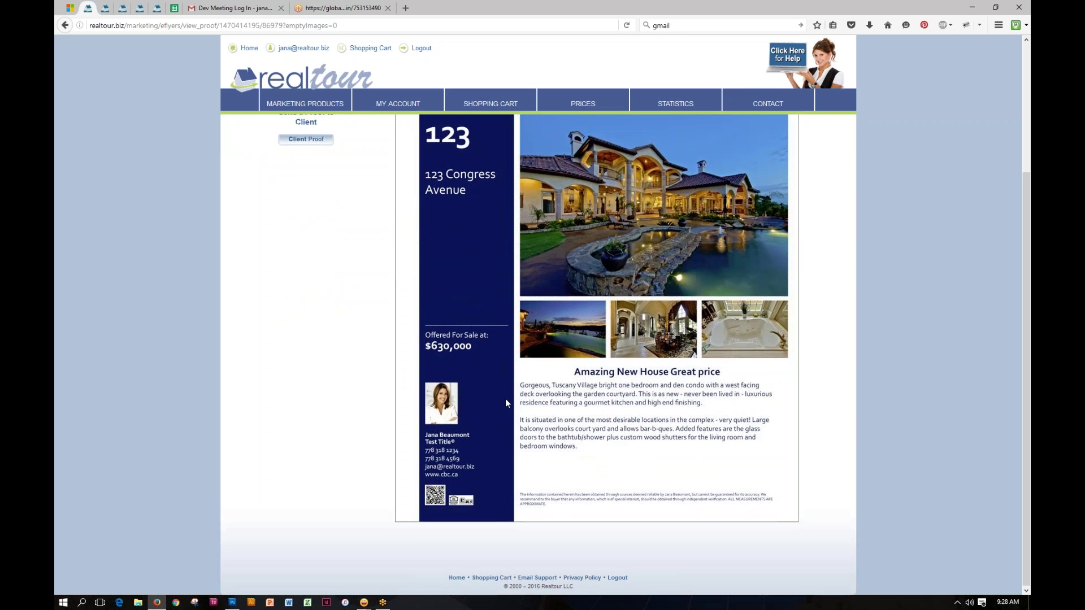
scroll(506, 403, up, 3)
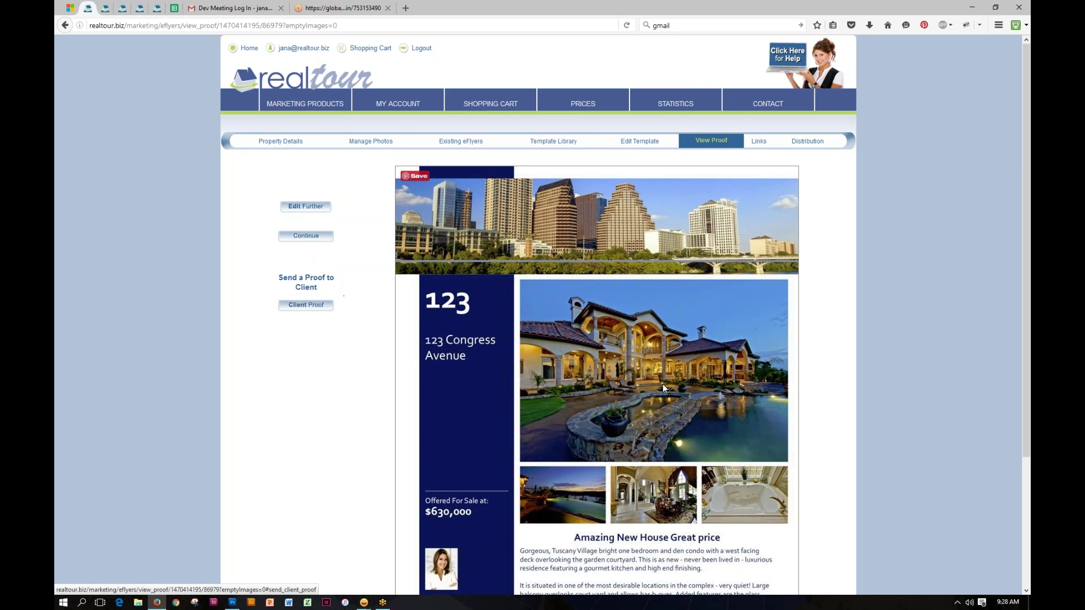
scroll(664, 387, down, 1)
scroll(663, 385, down, 4)
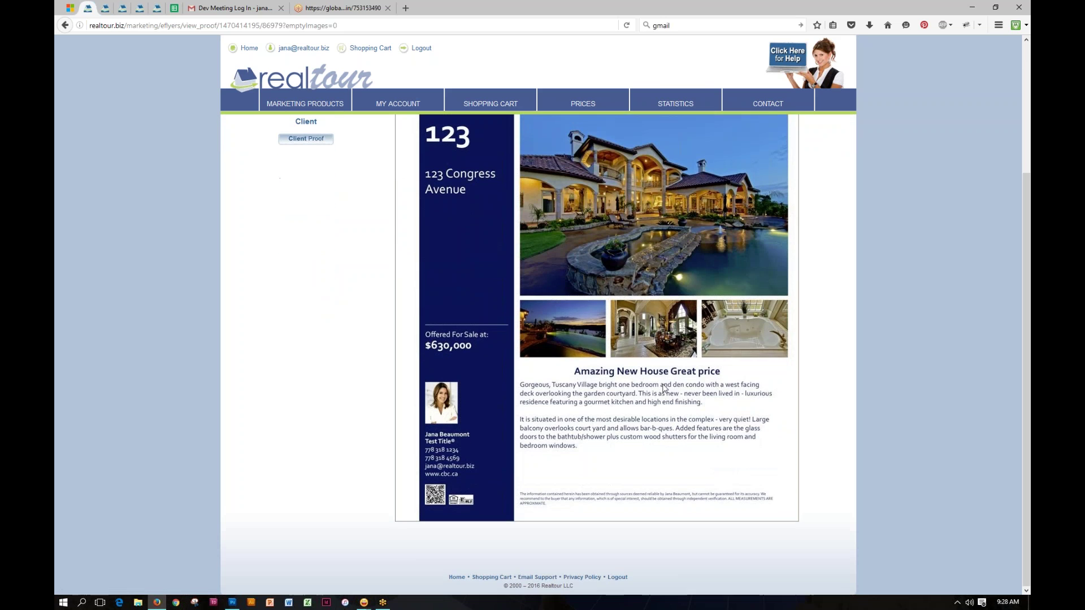
scroll(662, 384, up, 2)
scroll(663, 384, up, 3)
scroll(662, 384, down, 3)
scroll(663, 384, up, 3)
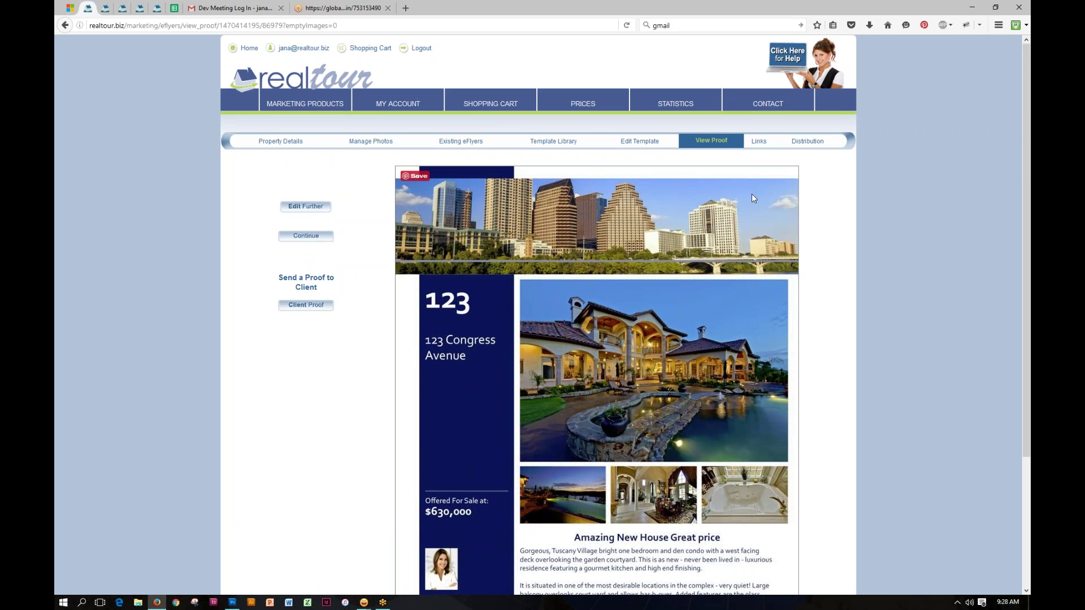
click(759, 146)
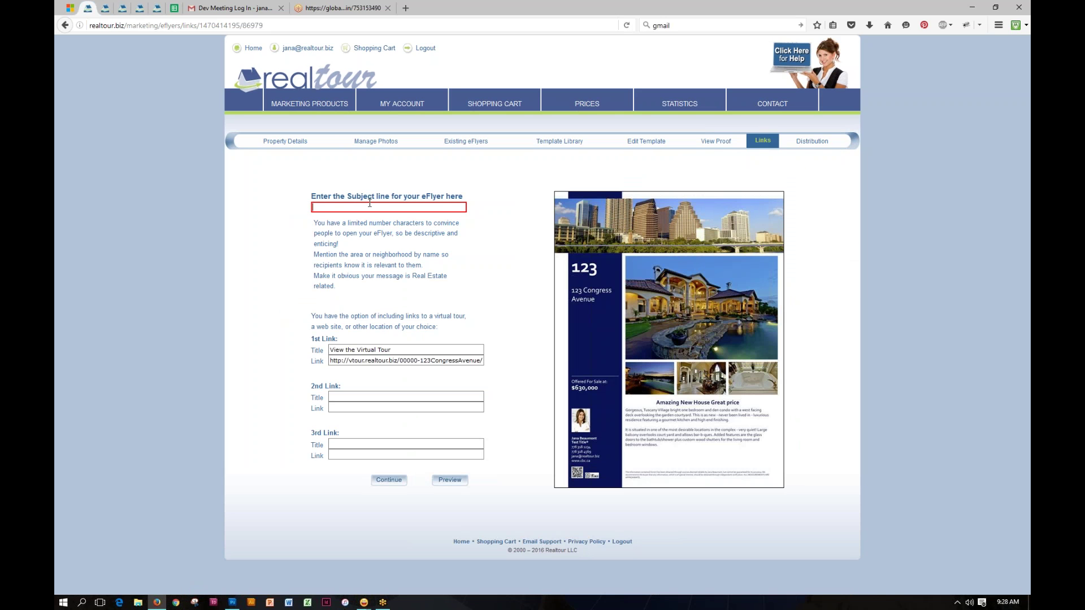
Step: Enter the subject line 'Amazing New House in Austin - Reduced Price', correcting typos along the way
click(320, 206)
text(Amazing)
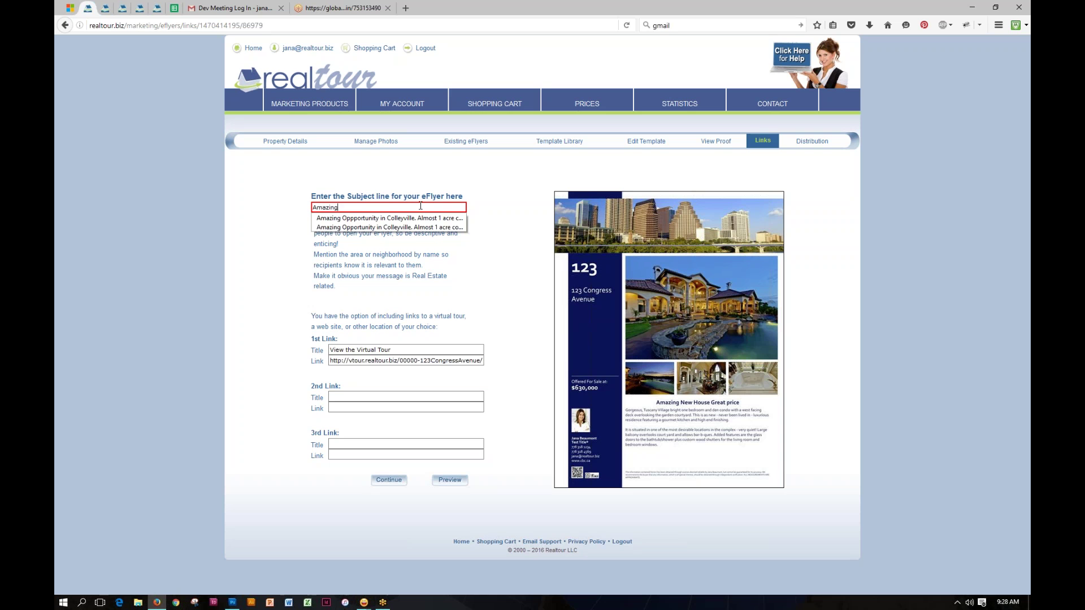
text( New House )
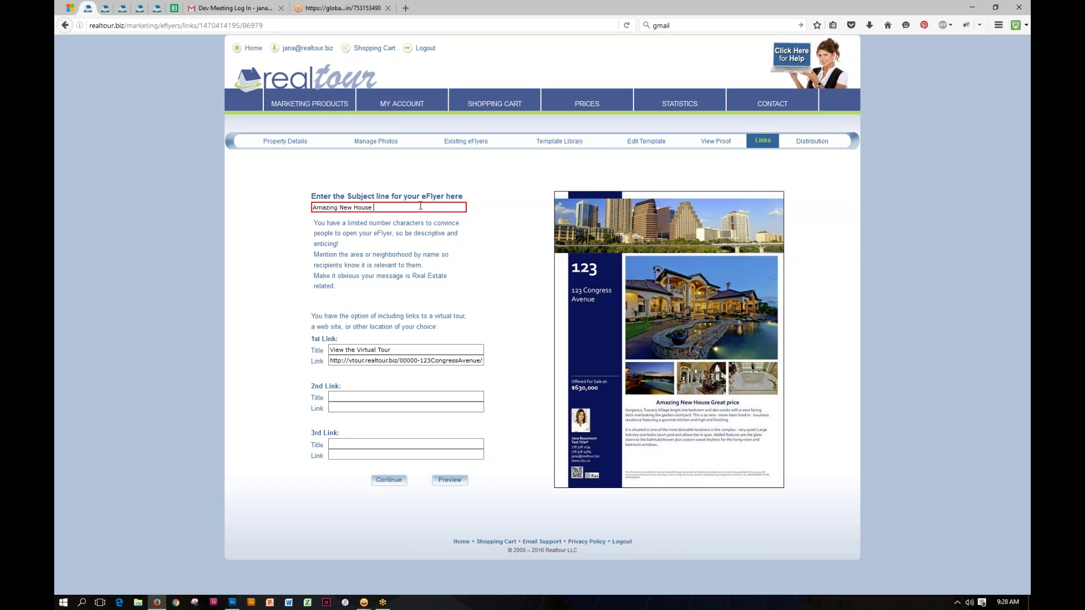
text(in Hous)
key(BackSpace)
key(BackSpace)
key(BackSpace)
text(Austin - Reduced price!!!)
key(BackSpace)
key(BackSpace)
key(BackSpace)
text(P)
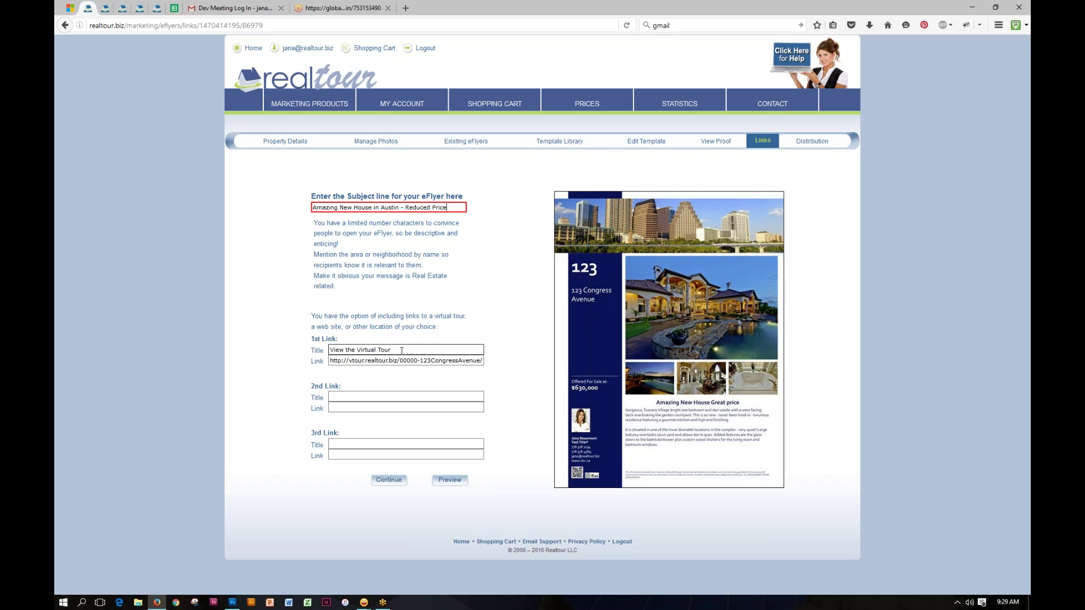
Step: Give the second link the title 'Visit My Website' and point it to the agent's website address
drag(401, 349, 351, 351)
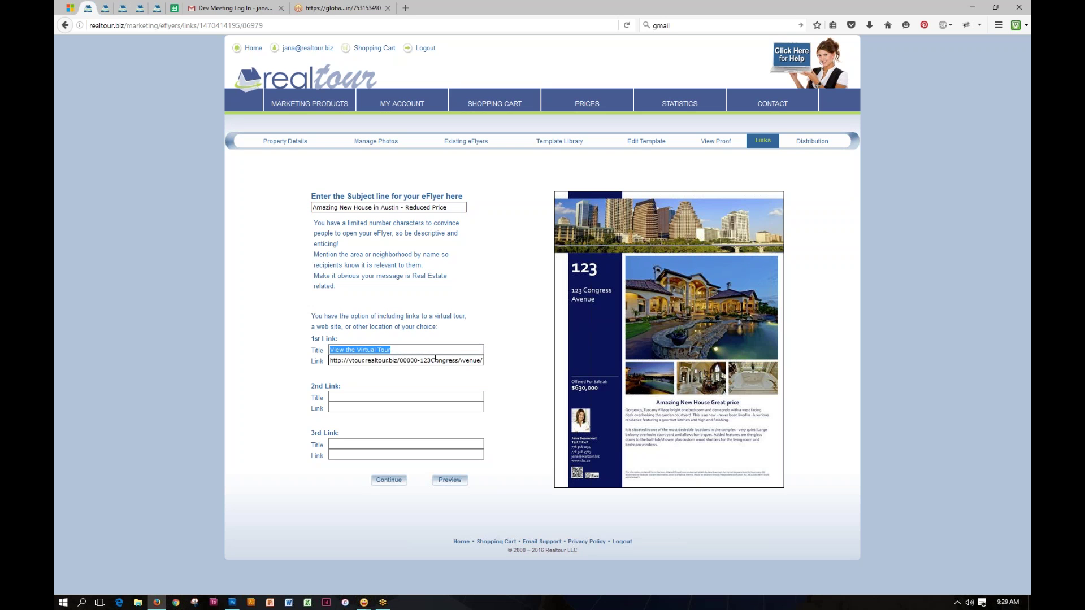
click(436, 360)
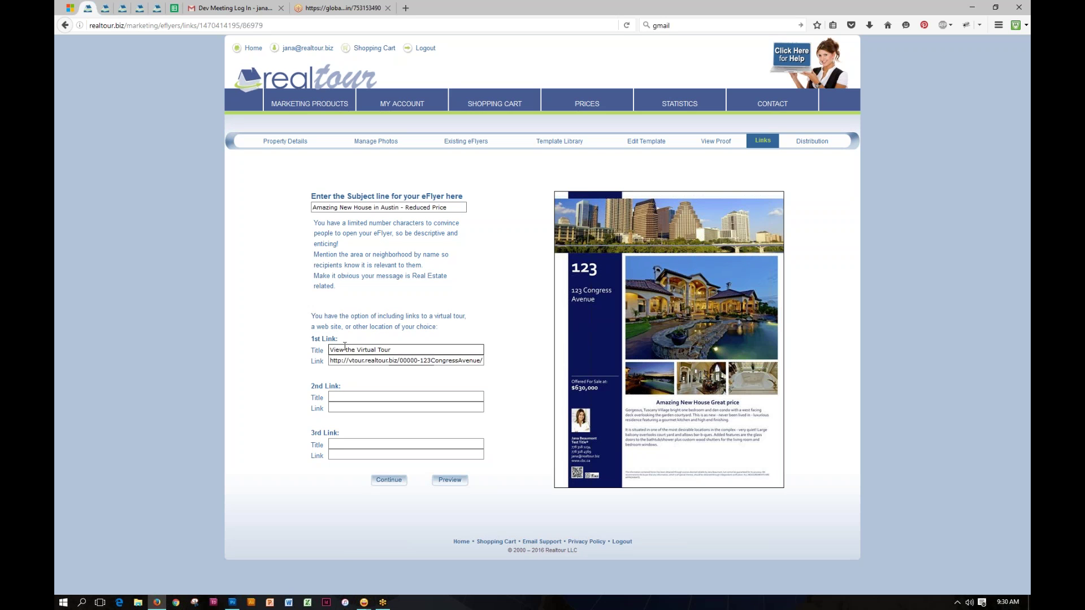
click(334, 396)
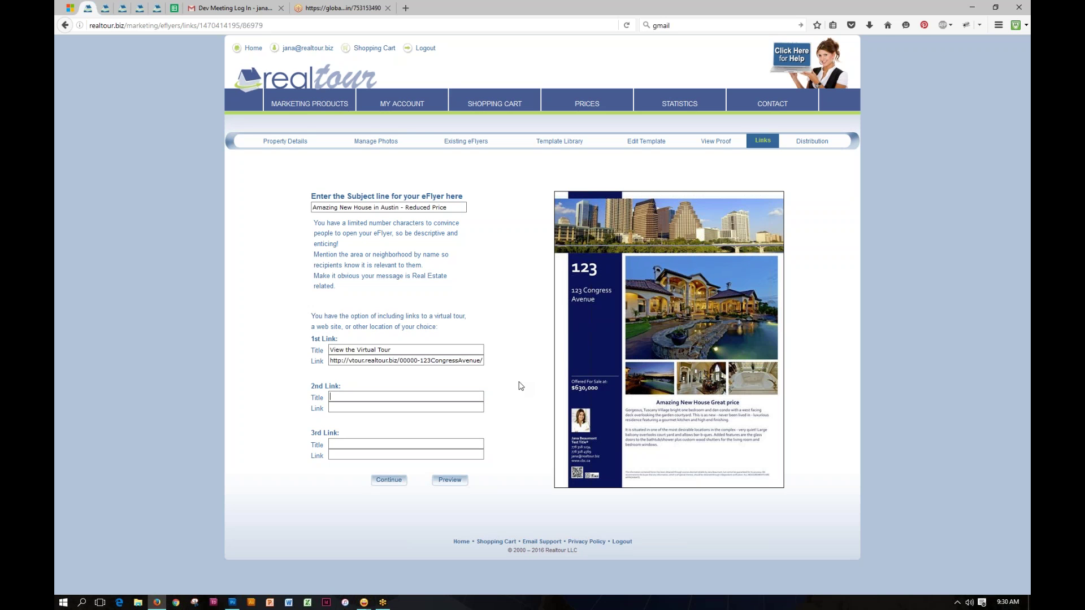
text(Visit My Website)
click(473, 407)
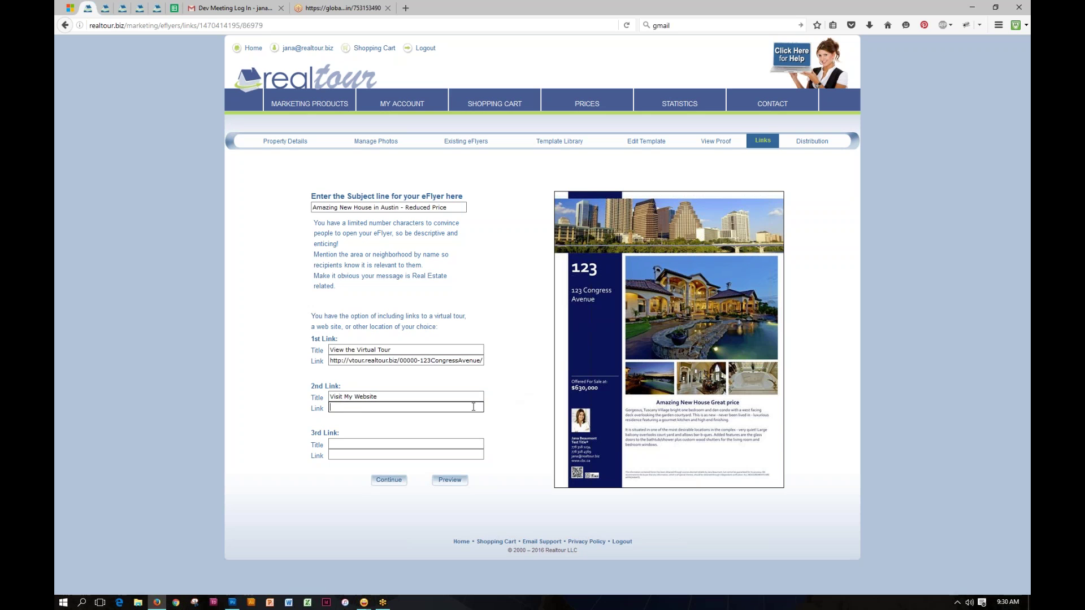
text(www.jana.com)
click(429, 444)
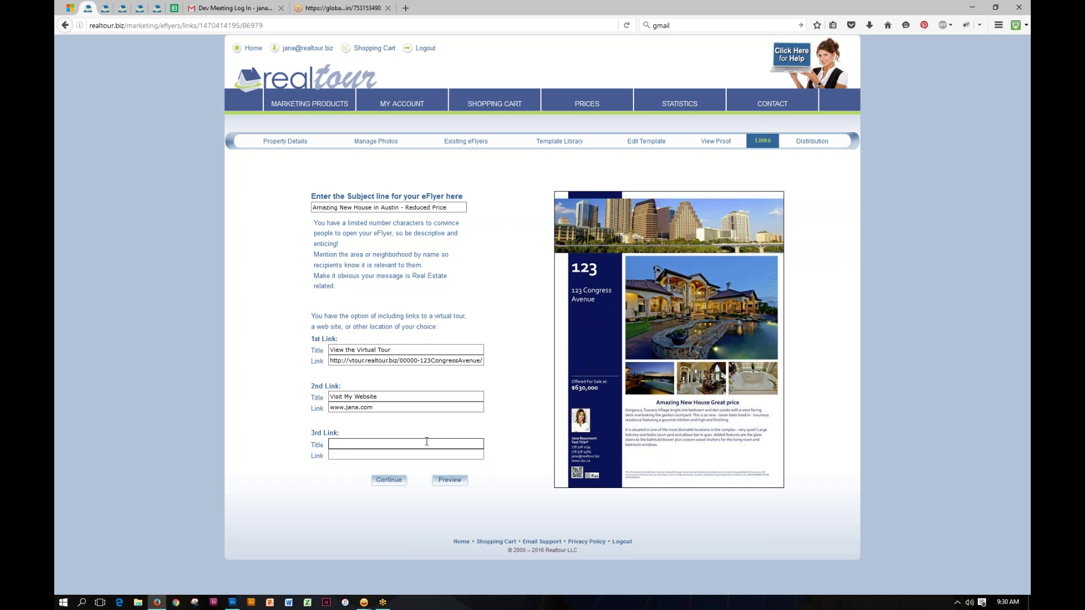
text(Welcome to Austin)
click(424, 456)
text(ww)
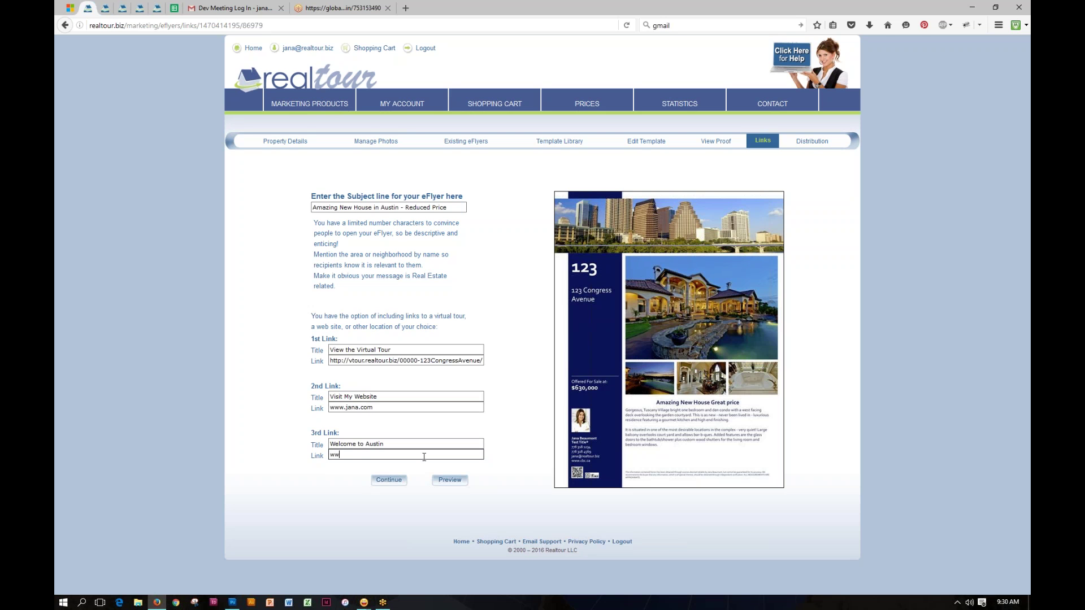
text(w.austin.com)
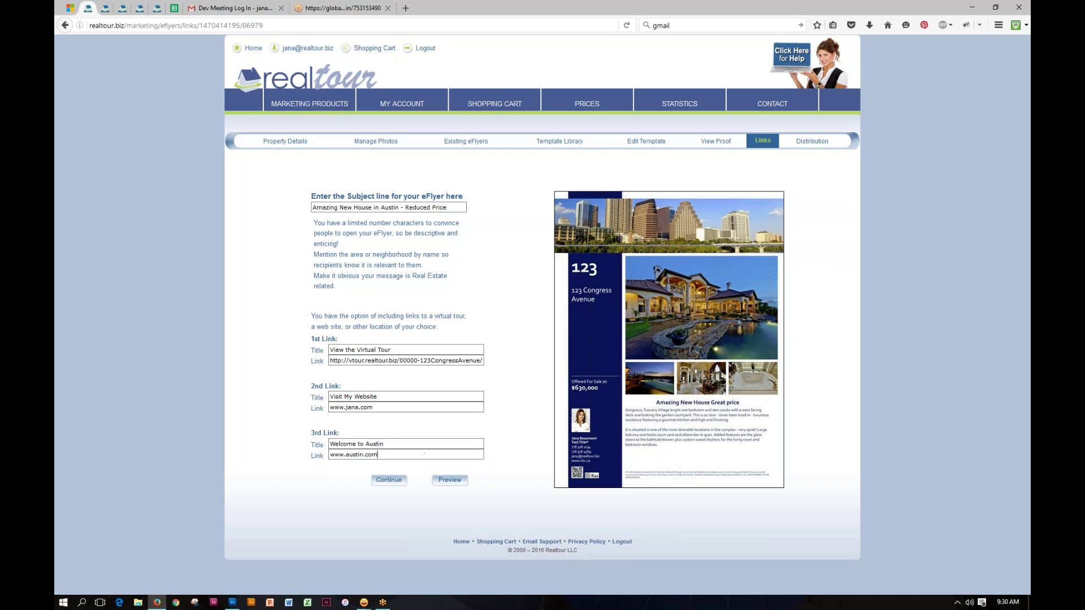
click(450, 481)
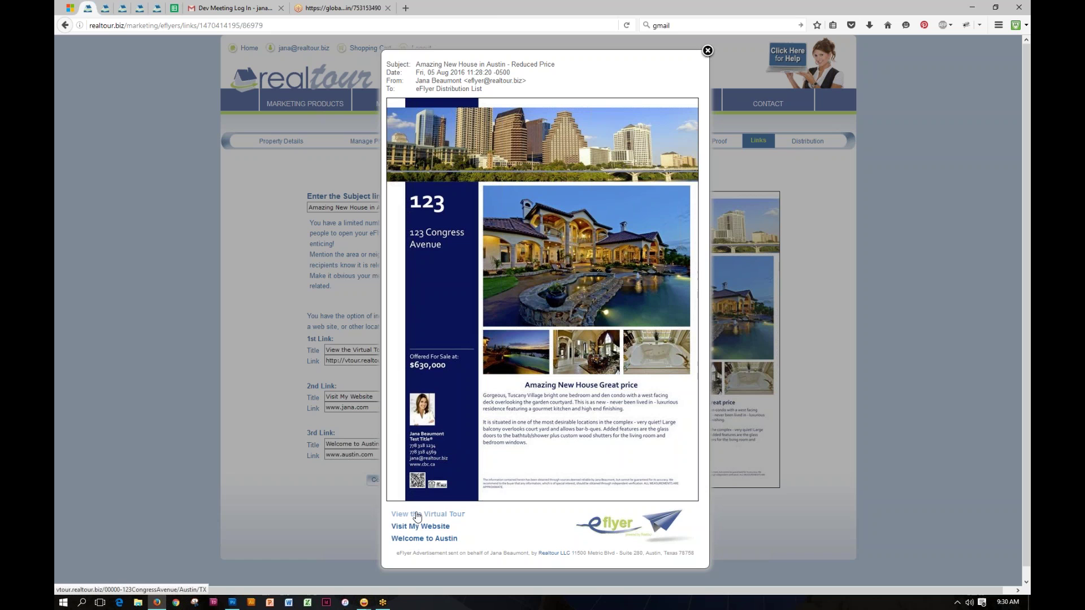
click(418, 540)
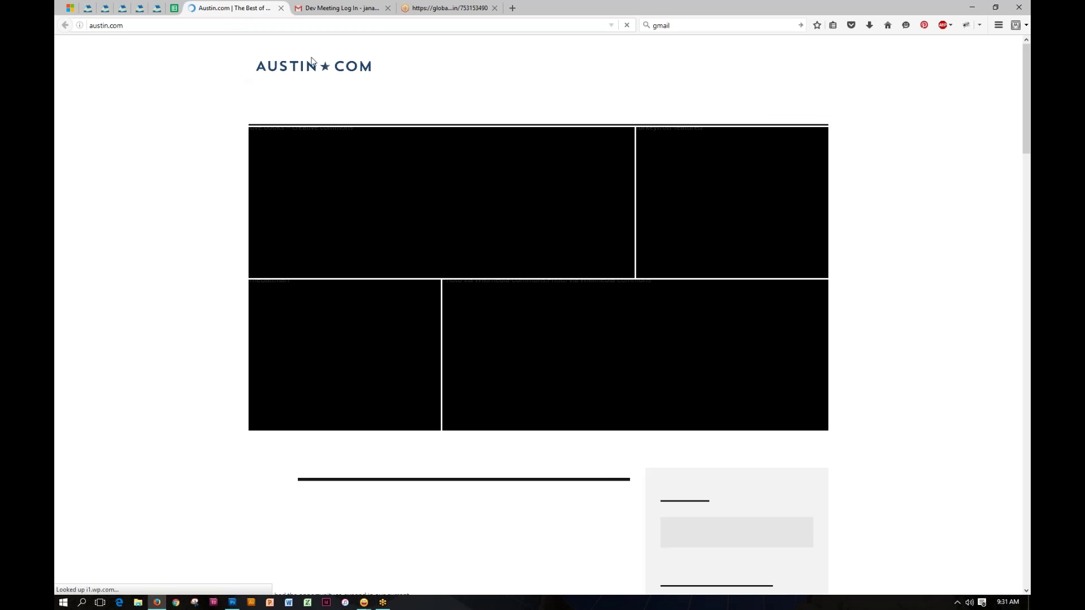
key(ctrl+w)
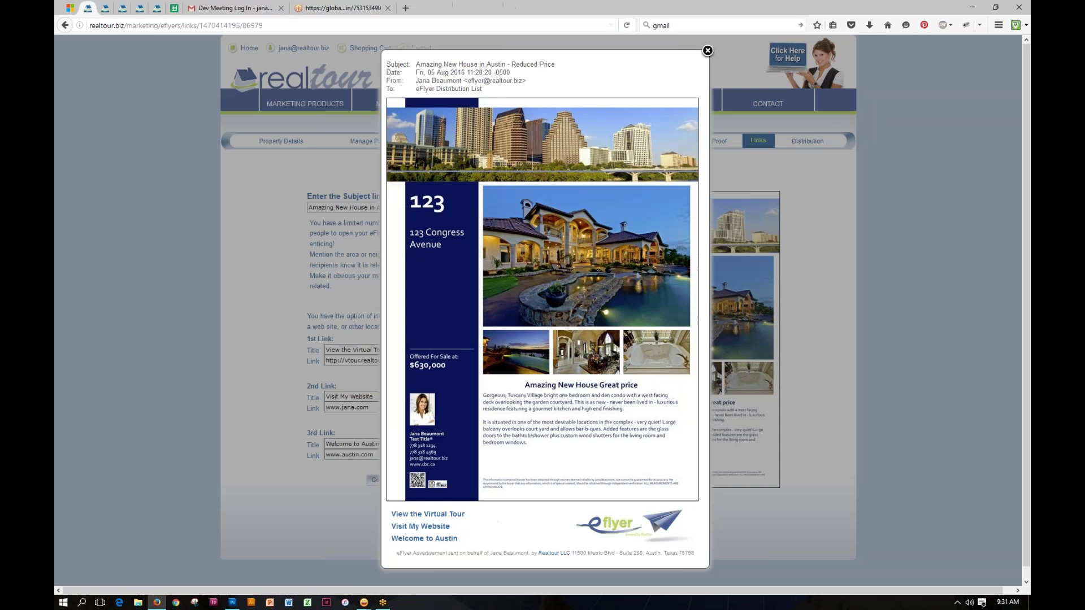
click(435, 516)
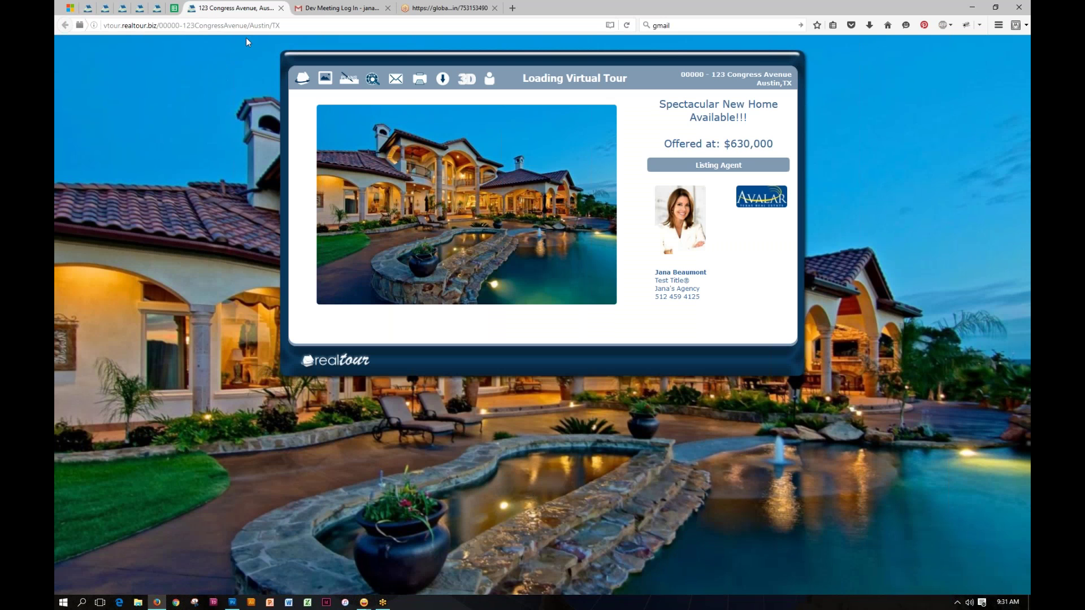
click(281, 8)
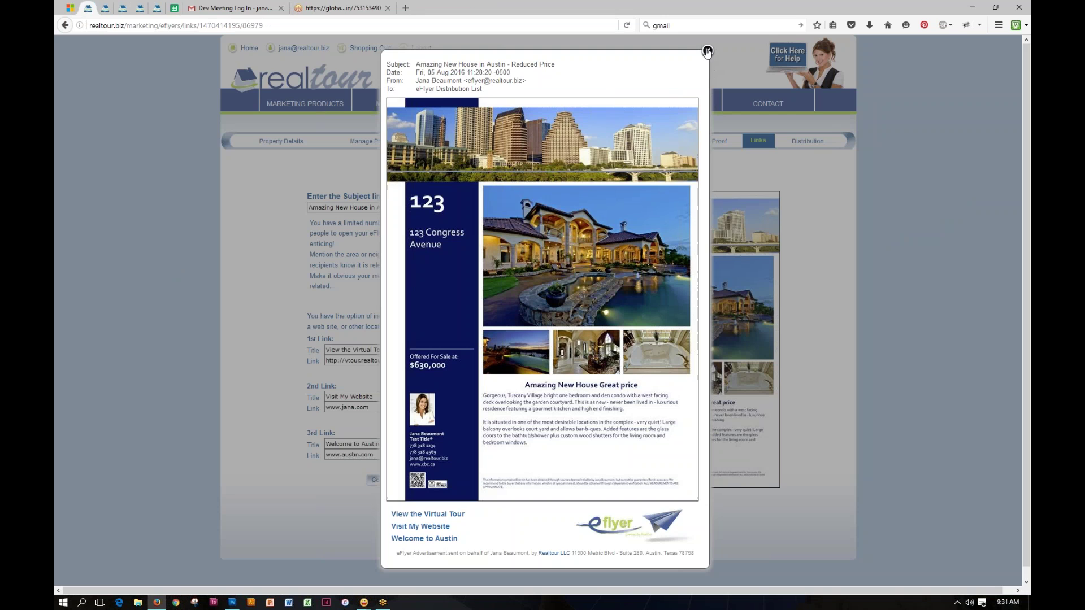
click(707, 52)
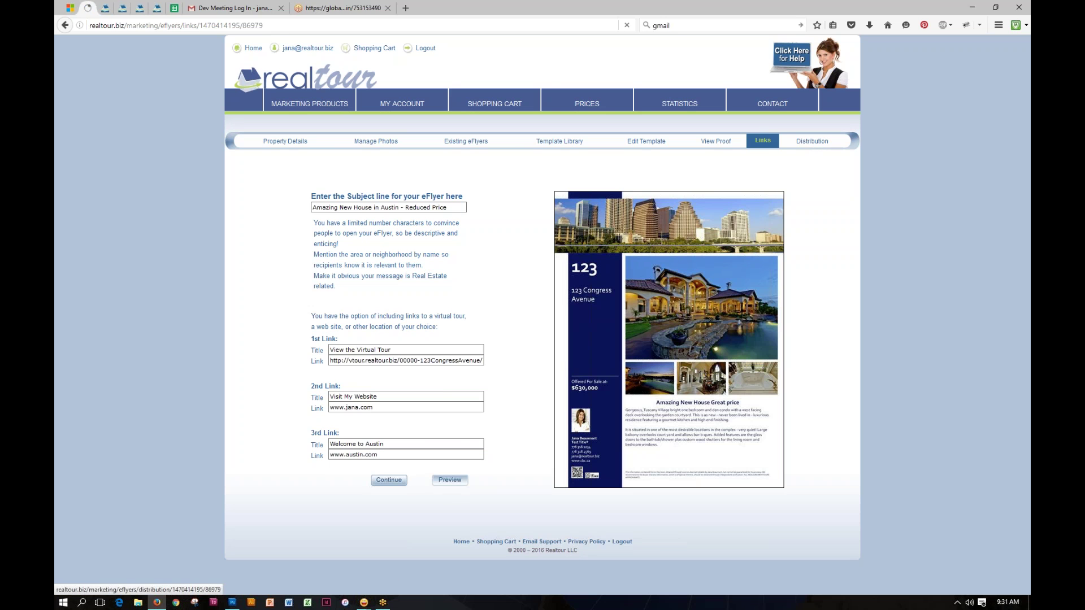
Step: Save the links and continue to the eFlyer's Distribution page
click(389, 480)
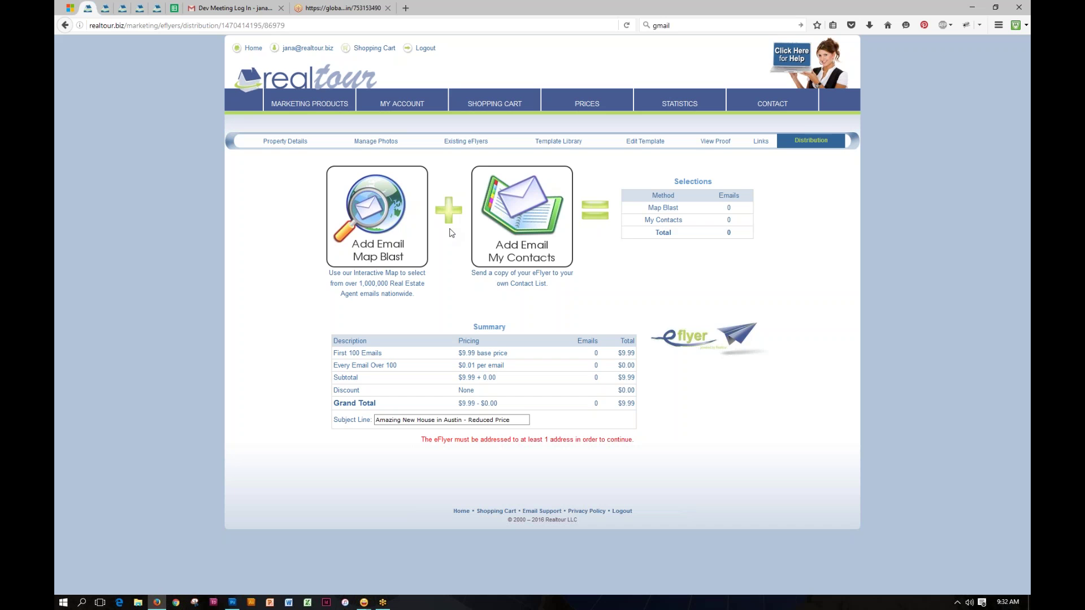
Step: Start an email map blast and stretch the target area east and north past Round Rock
click(378, 208)
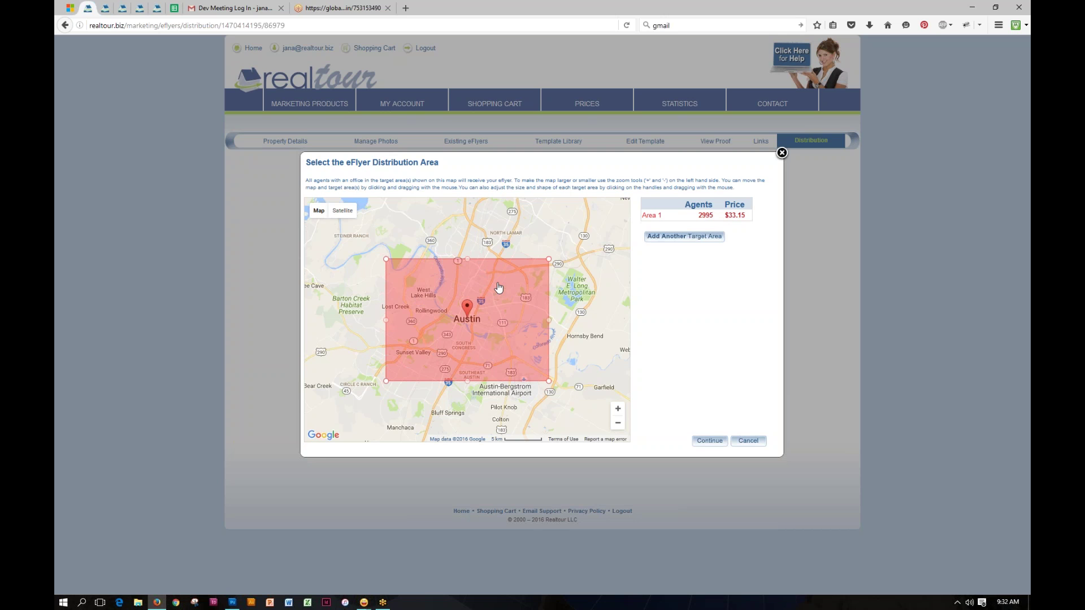
click(618, 424)
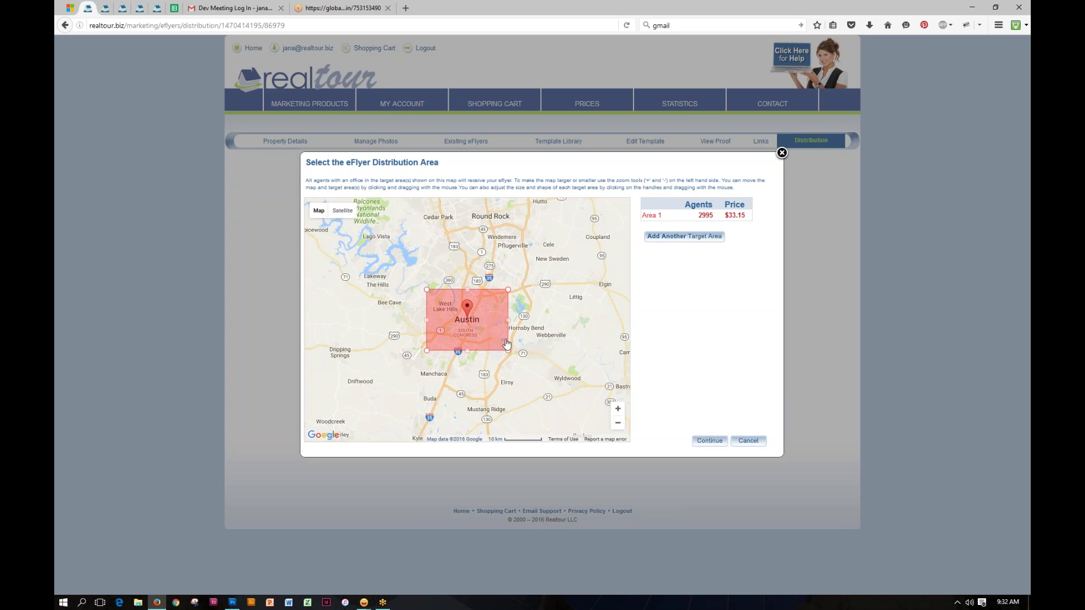
drag(509, 290, 565, 261)
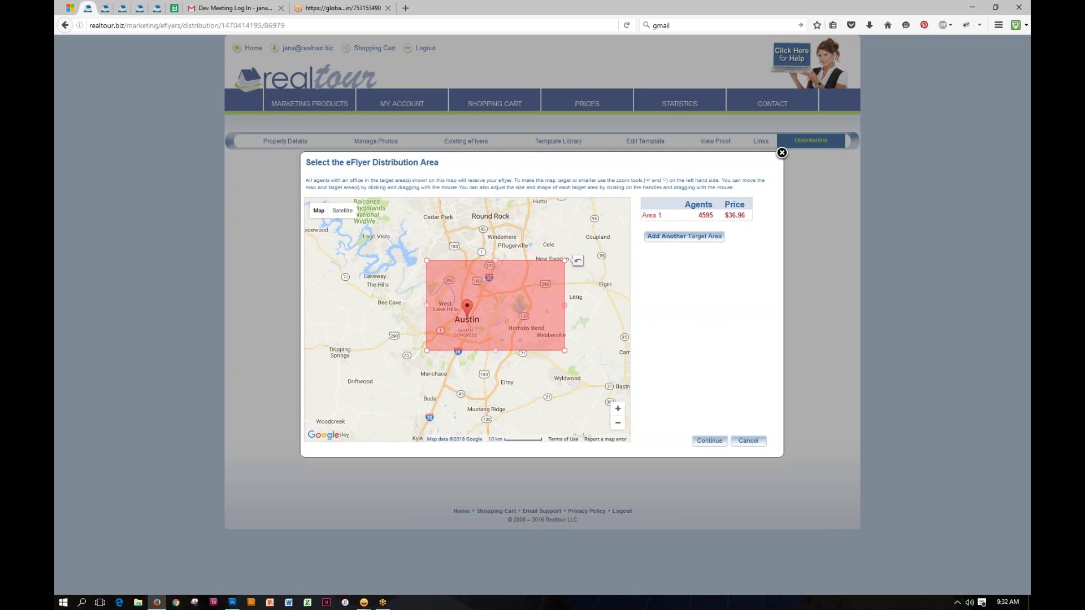
drag(564, 305, 589, 305)
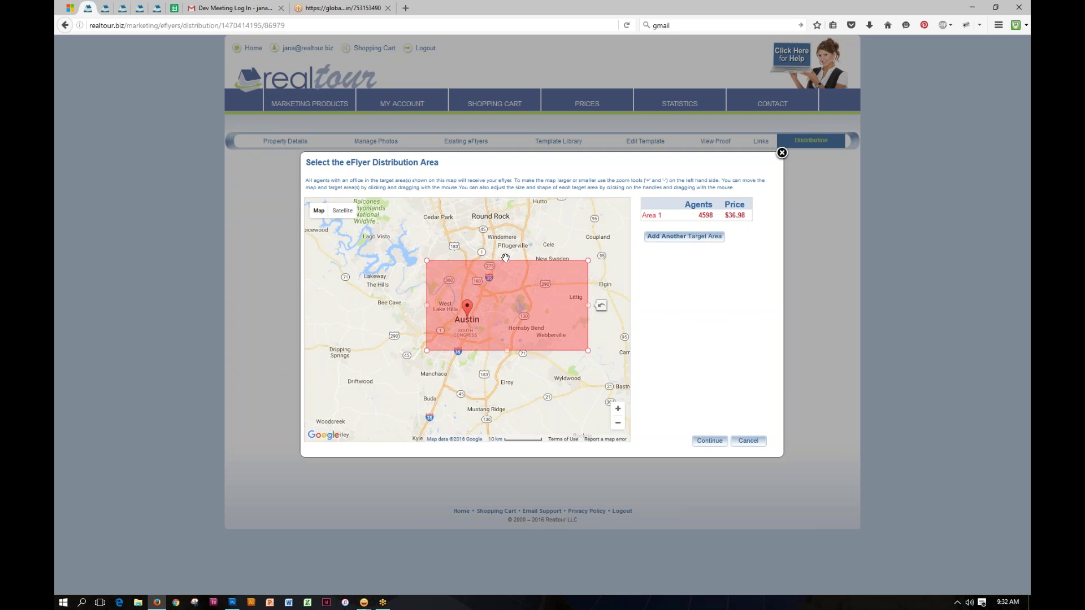
drag(506, 259, 506, 208)
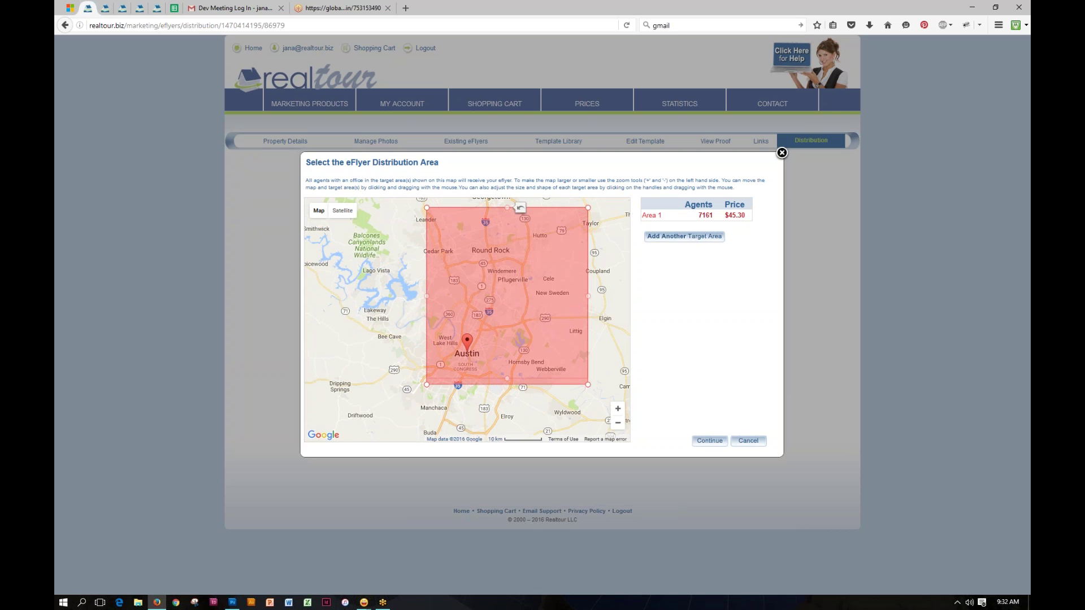
drag(508, 371, 508, 371)
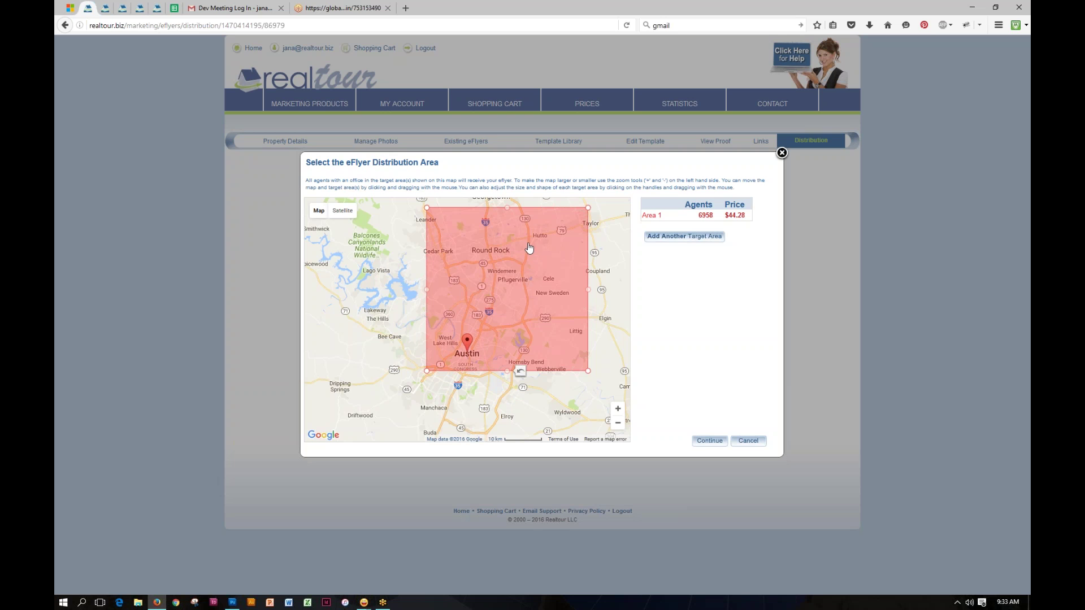
Step: Reposition Area 1 back over Austin, reaching 7566 agents for $47.32
drag(526, 266, 462, 268)
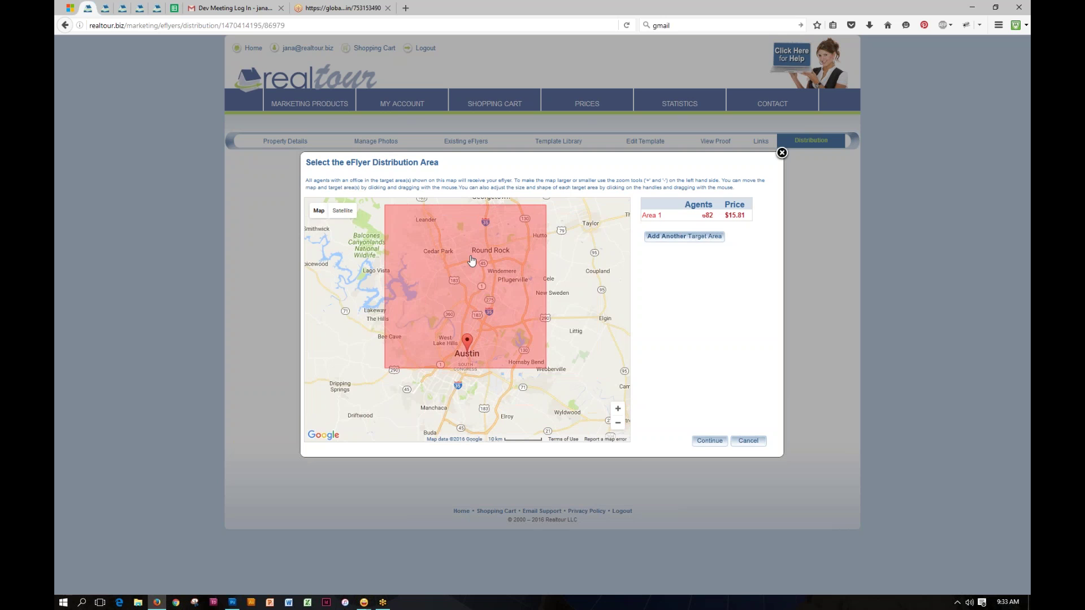
click(618, 423)
click(618, 422)
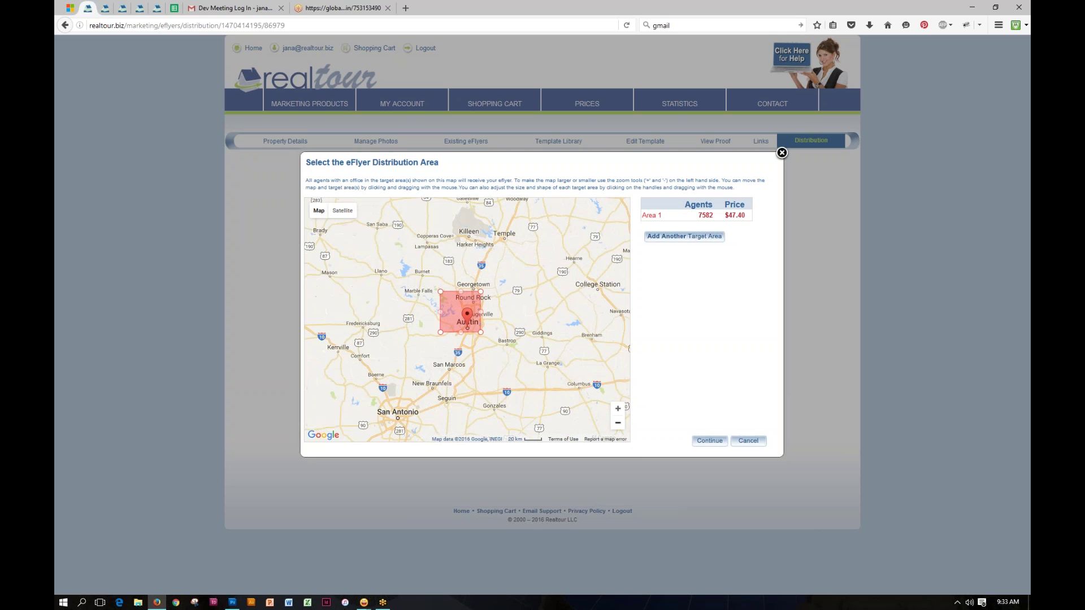
drag(441, 316, 394, 405)
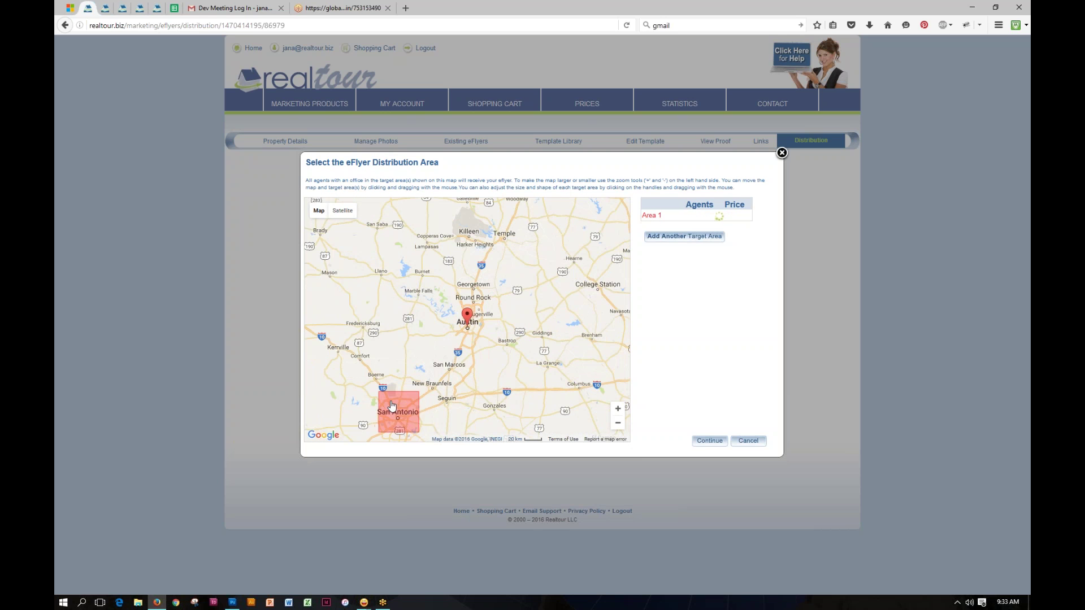
click(393, 341)
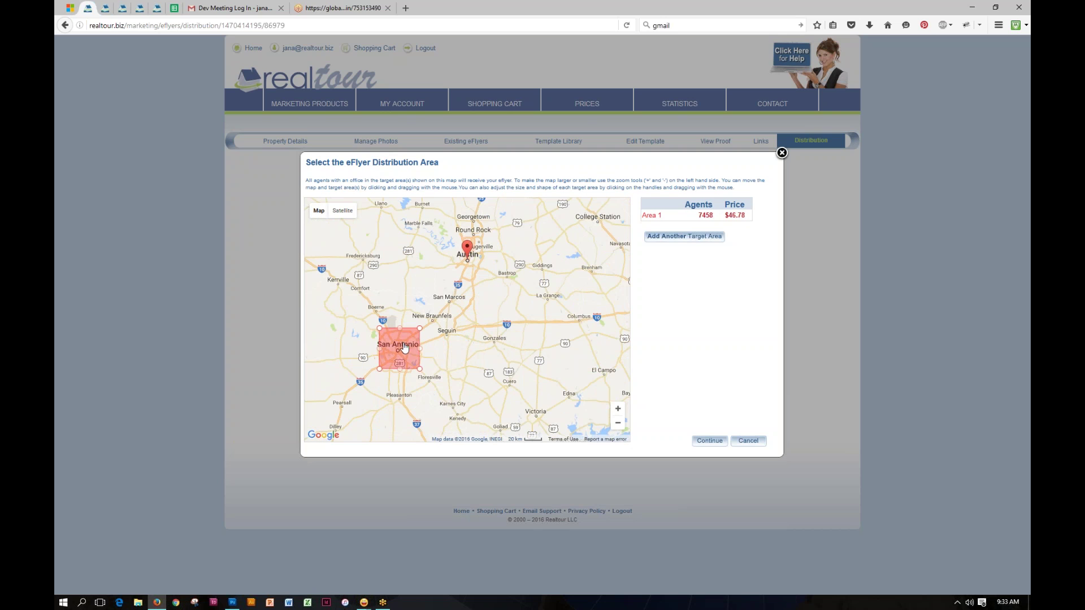
drag(403, 349, 406, 346)
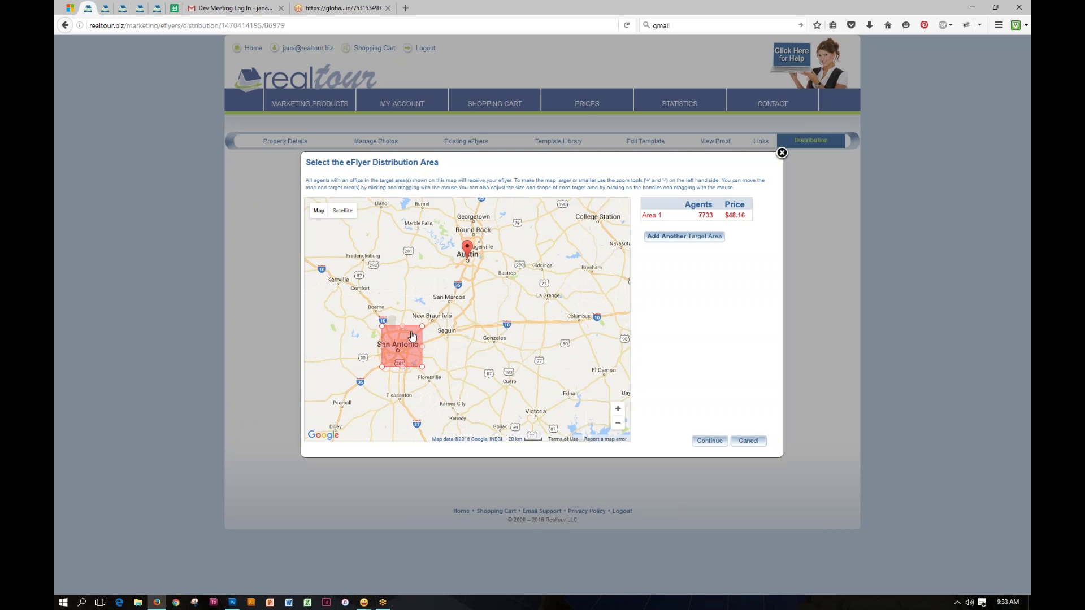
drag(413, 334, 542, 366)
scroll(505, 275, up, 1)
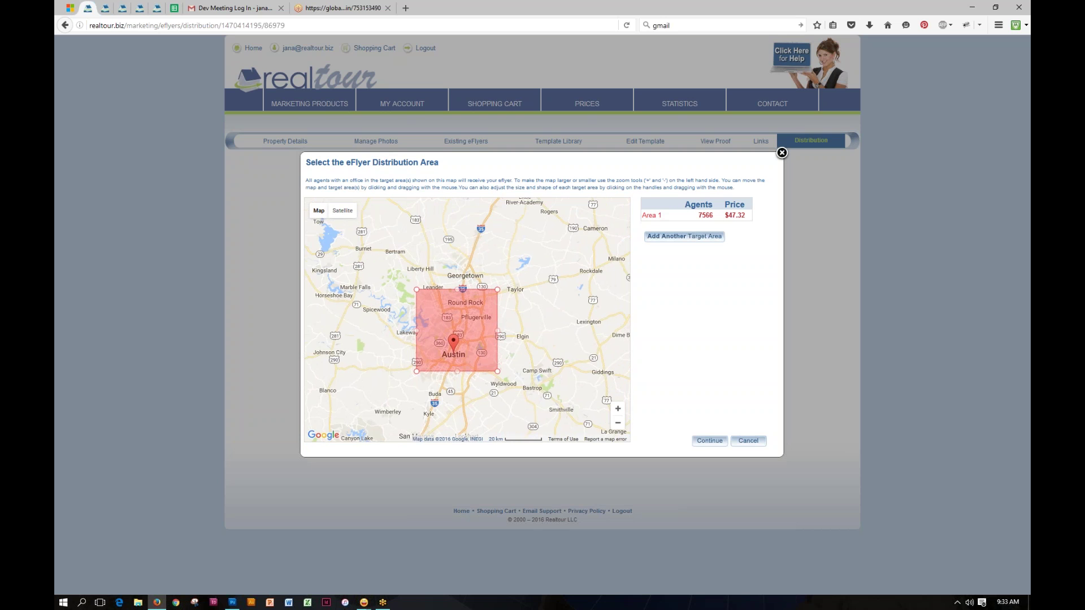
drag(457, 343, 447, 278)
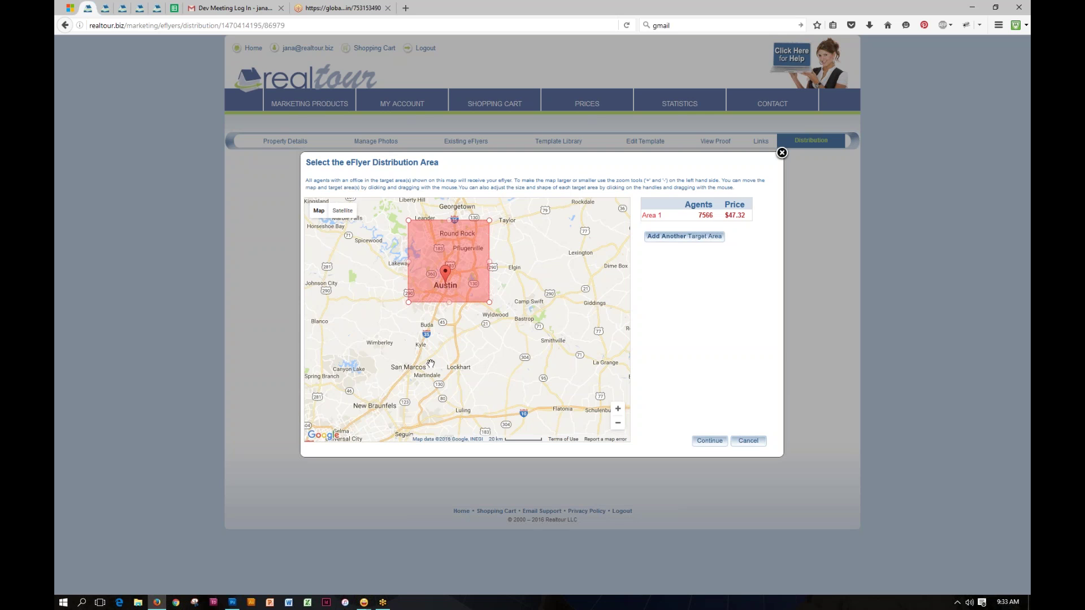
Step: Add a second target area and move it down over San Marcos
click(683, 237)
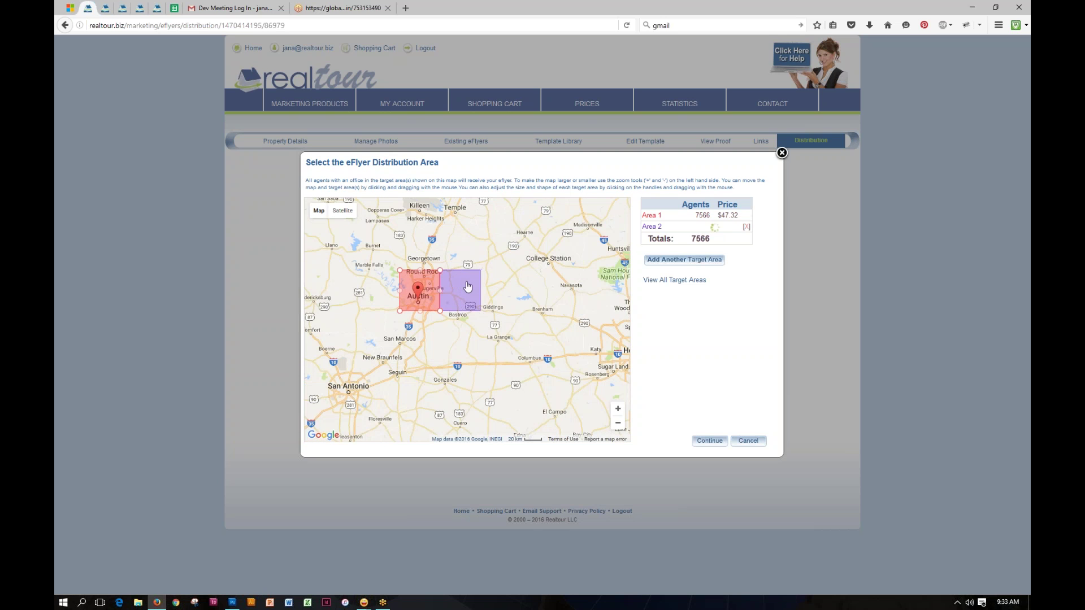
drag(460, 290, 402, 340)
drag(530, 407, 605, 397)
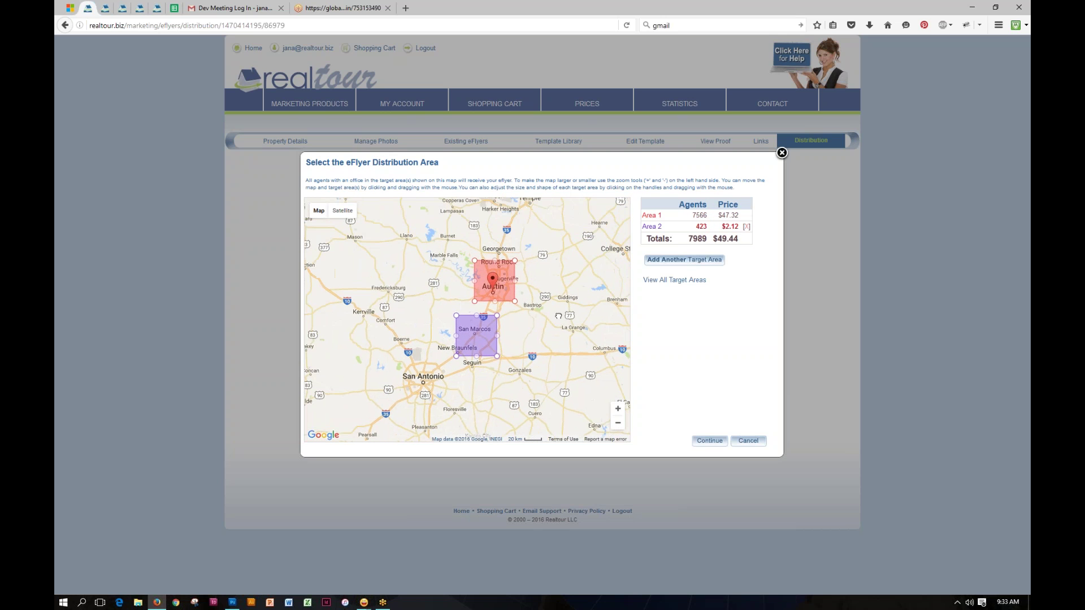
click(618, 408)
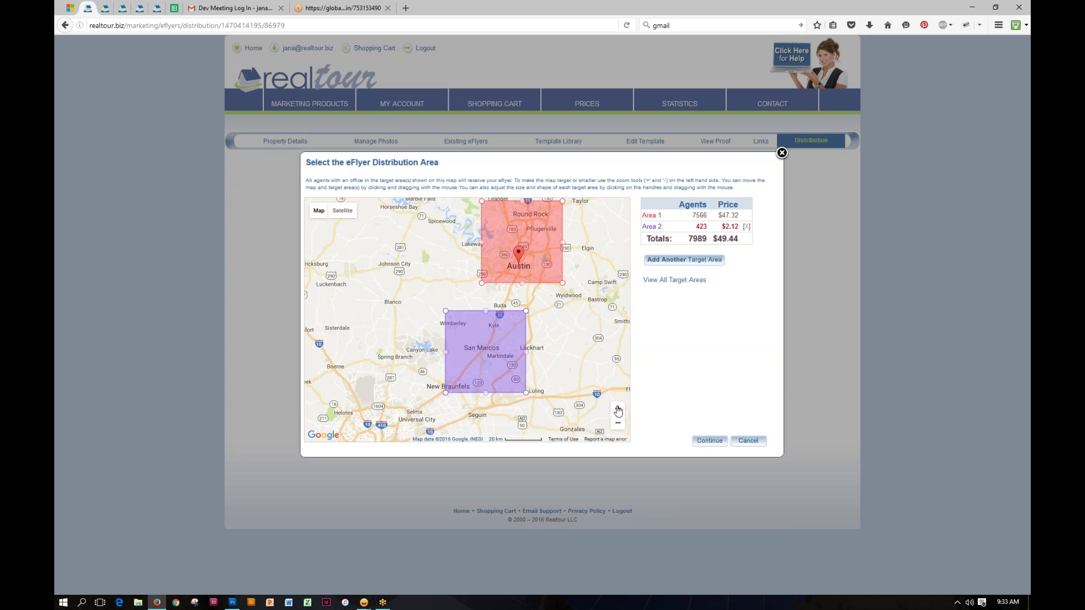
click(618, 408)
drag(605, 351, 558, 271)
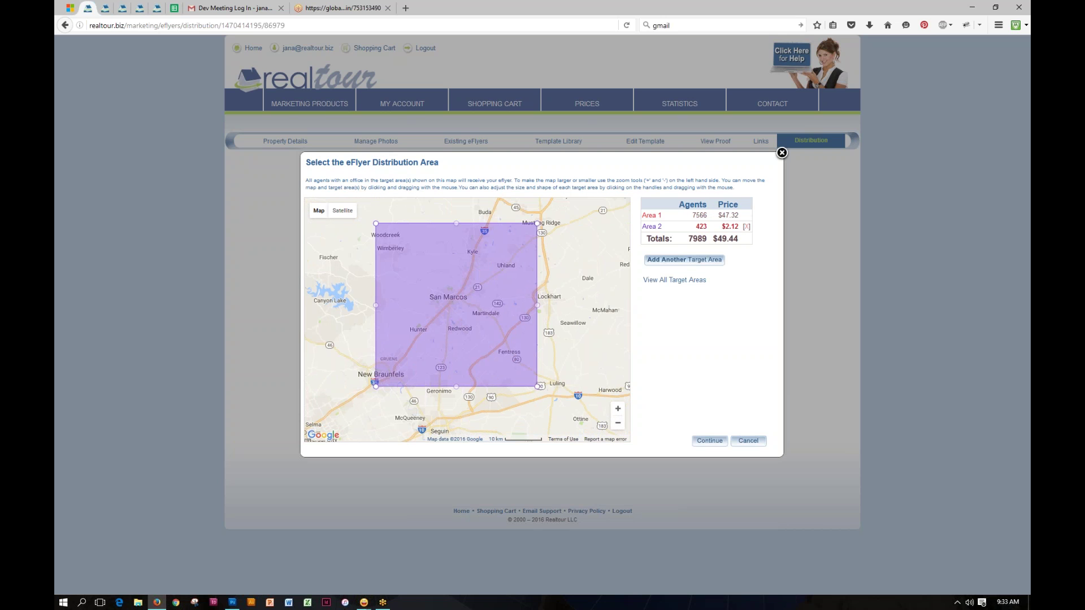
Step: Shrink Area 2 tightly around San Marcos (110 agents) and confirm both map areas
drag(457, 223, 456, 282)
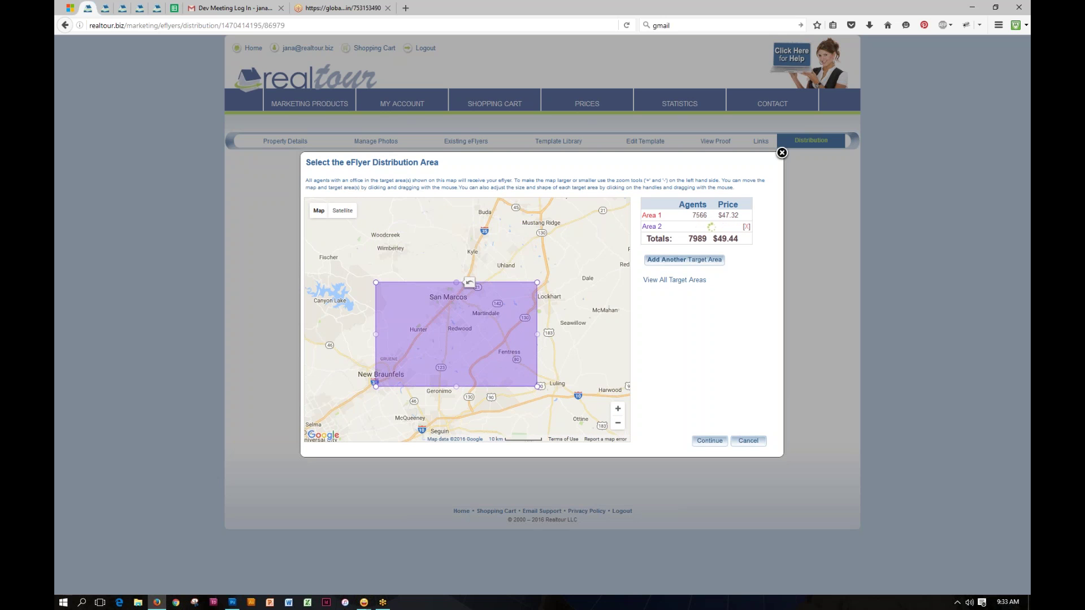
drag(373, 334, 429, 334)
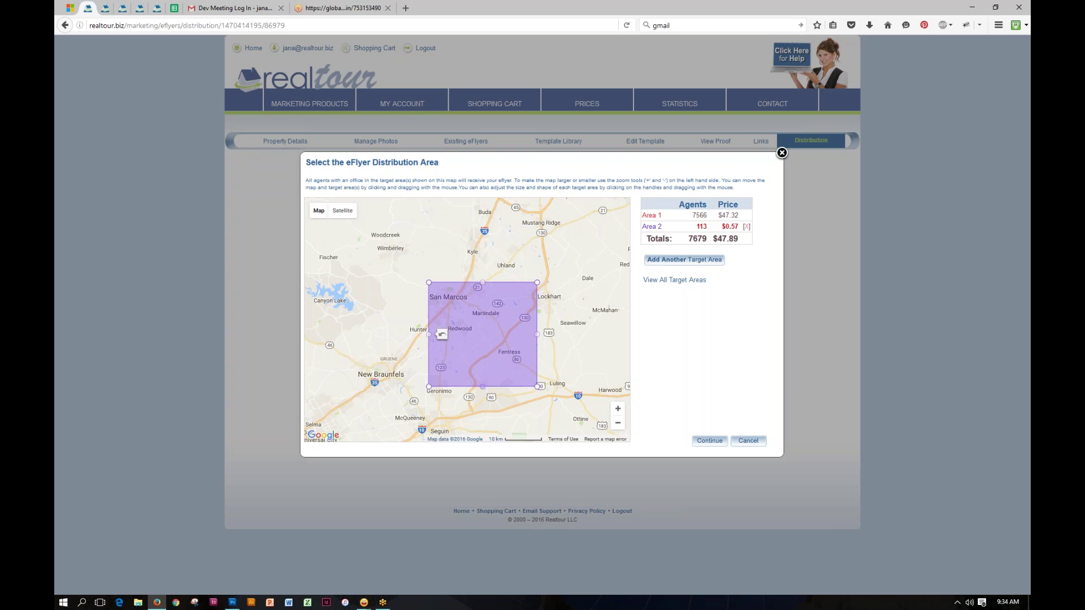
drag(479, 327, 479, 328)
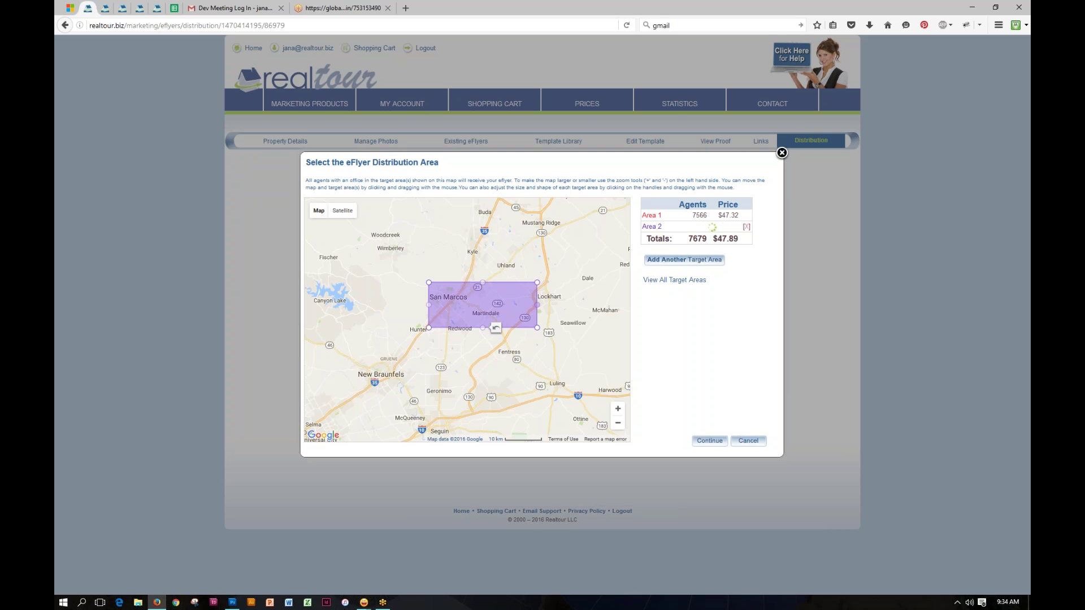
drag(537, 305, 490, 305)
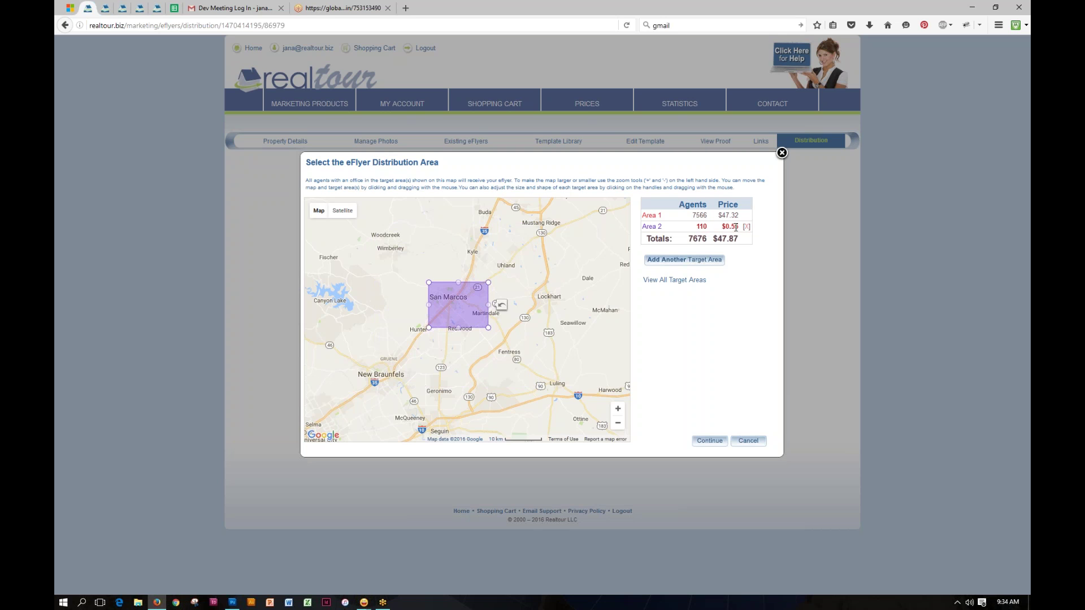
drag(580, 245, 557, 318)
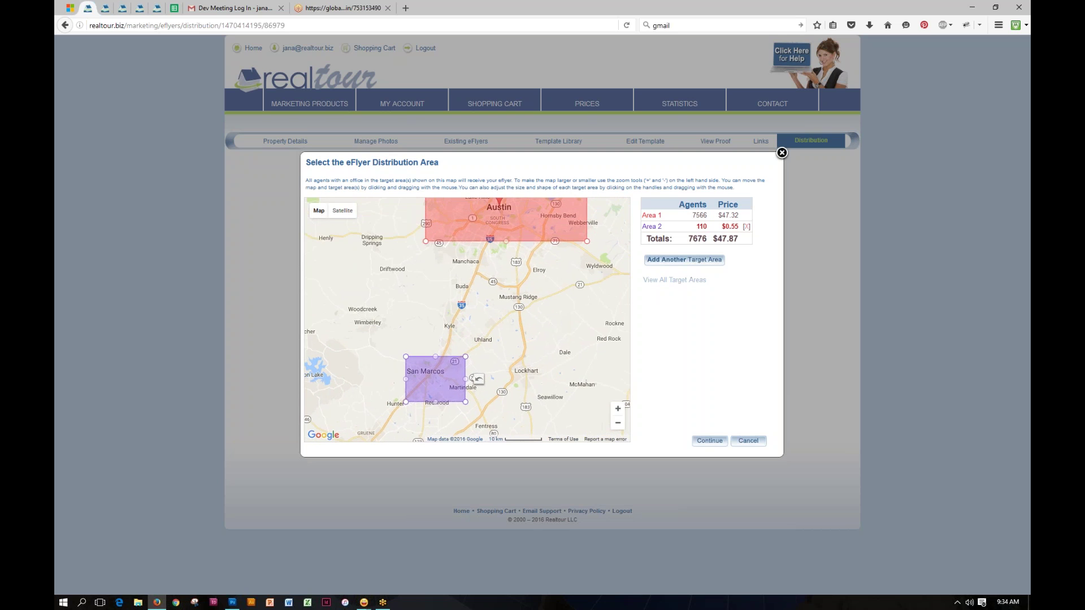
click(662, 281)
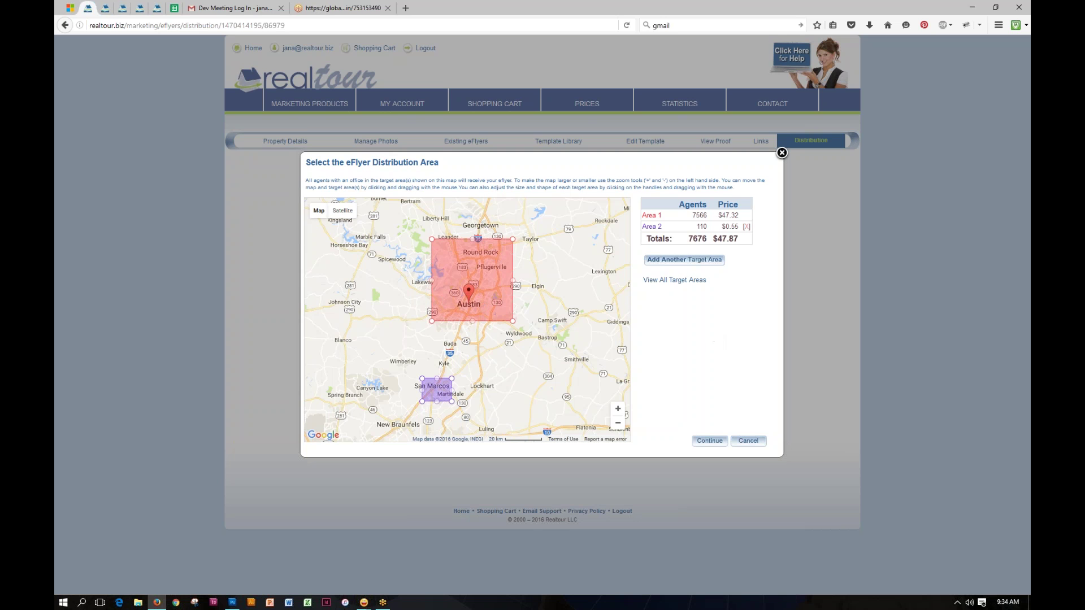
click(710, 441)
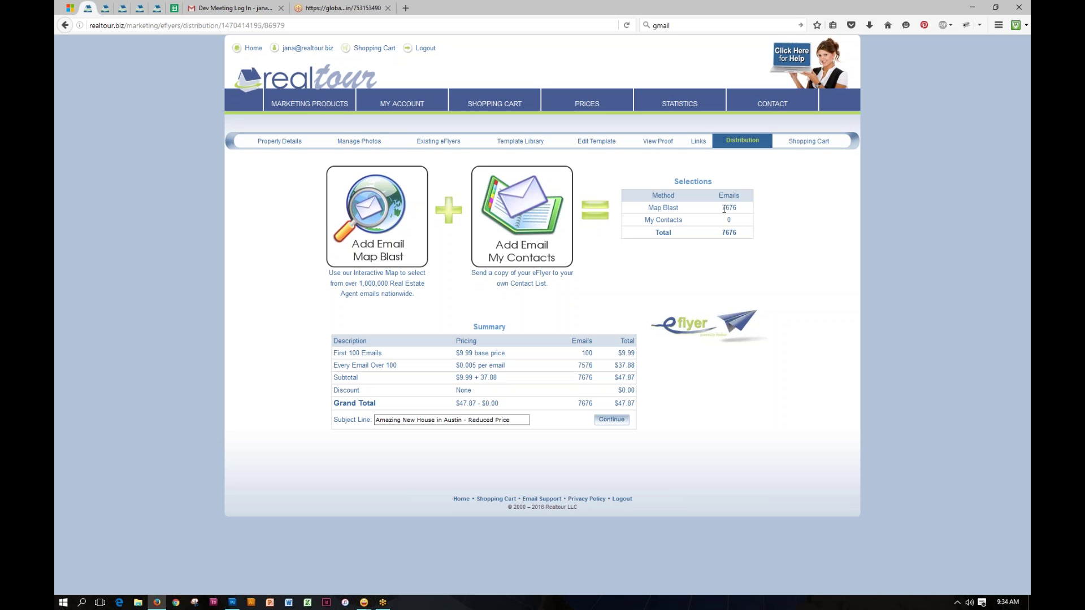
drag(722, 208, 736, 208)
Step: Open My Client Gold List 2015 for editing and delete its last address
click(537, 227)
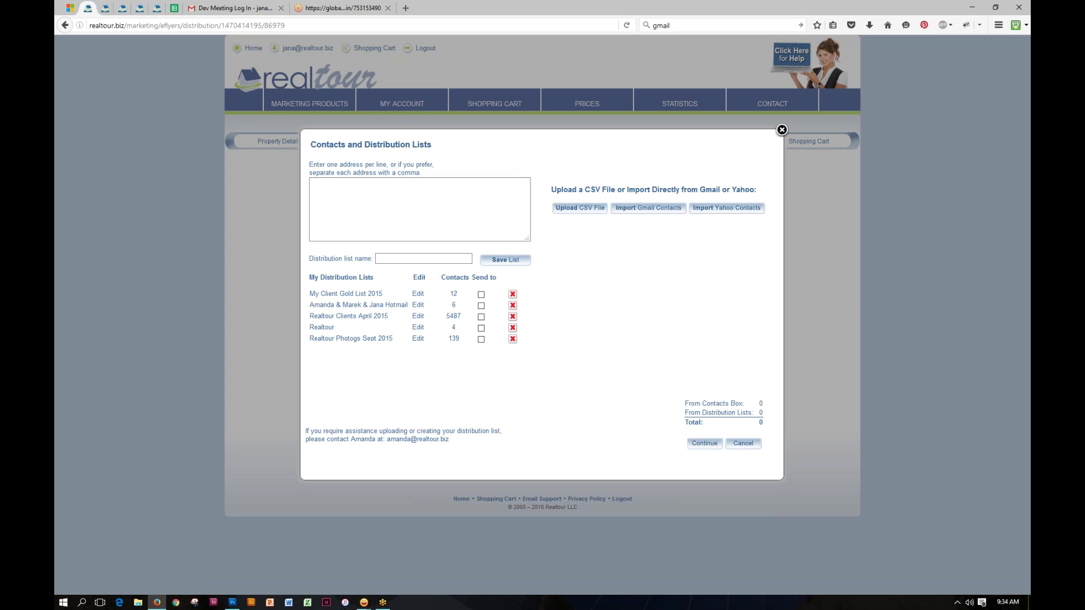
click(321, 187)
click(347, 295)
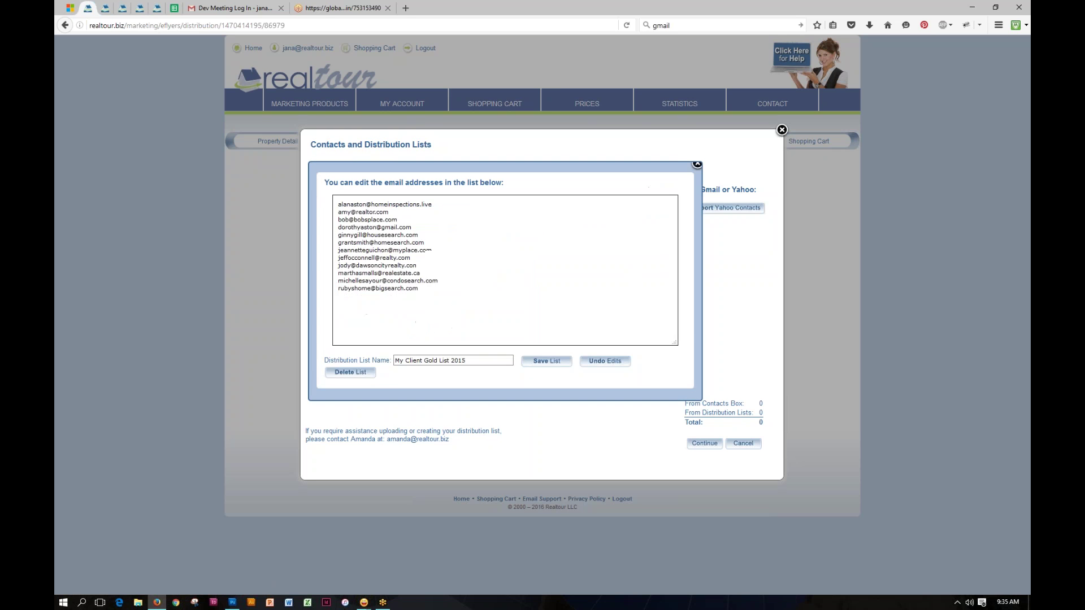
drag(435, 282, 441, 198)
click(480, 258)
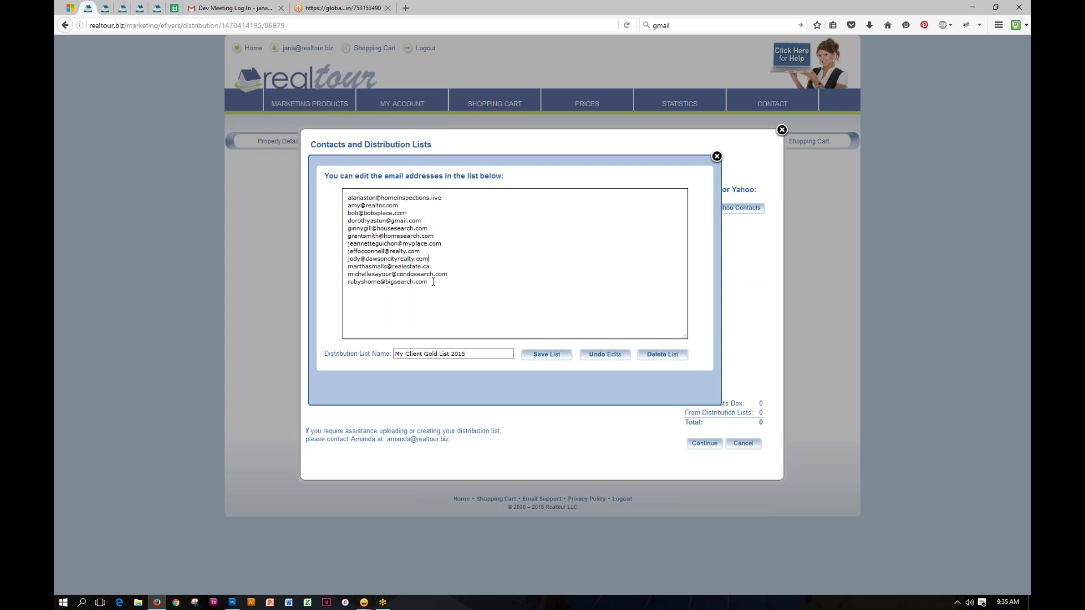
drag(430, 282, 343, 283)
key(Delete)
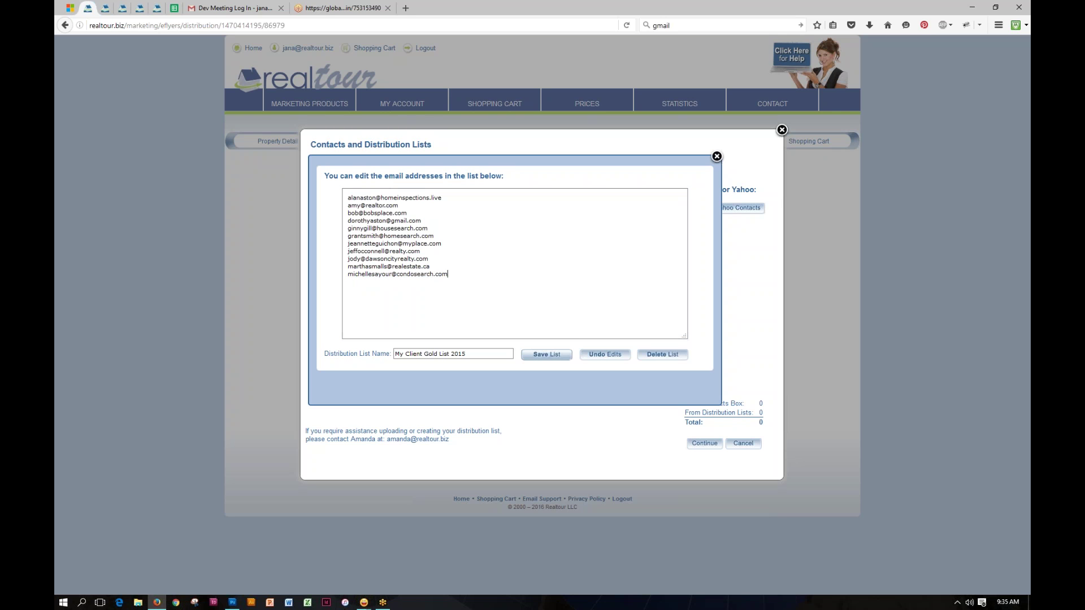
Step: Save the list and send the eFlyer to it, totalling 7688 emails for $47.93
click(544, 355)
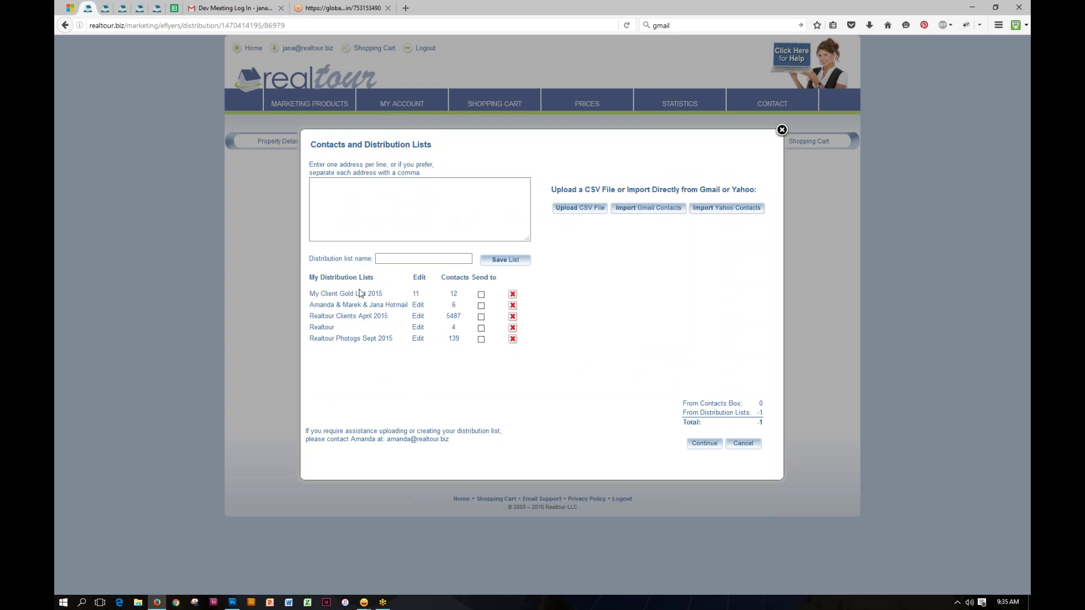
click(481, 295)
click(705, 443)
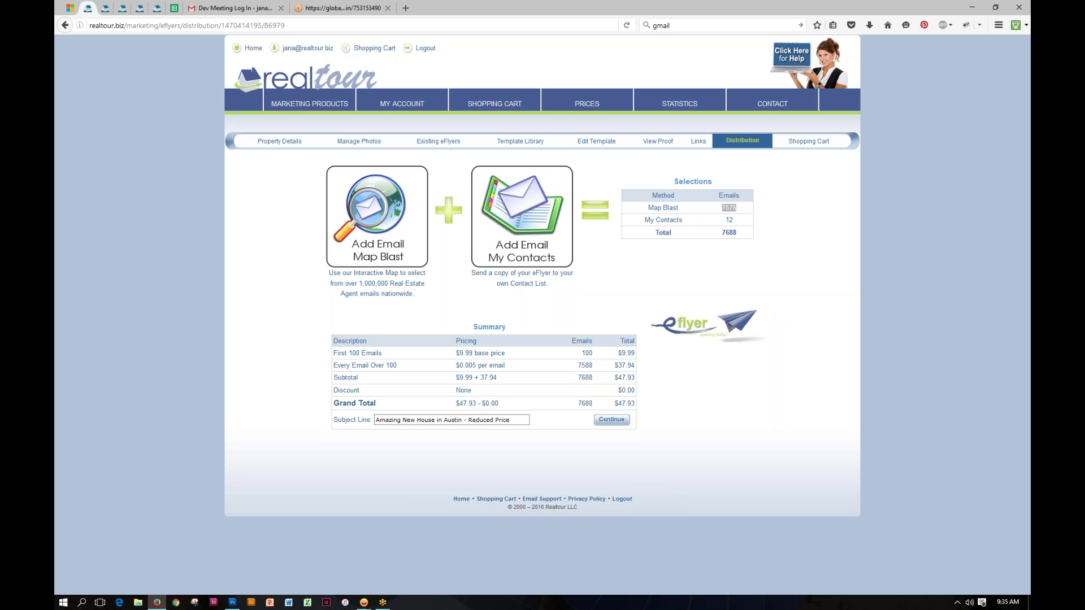
Step: Add the 123 Congress Avenue eFlyer Email Blast order to the cart
click(637, 423)
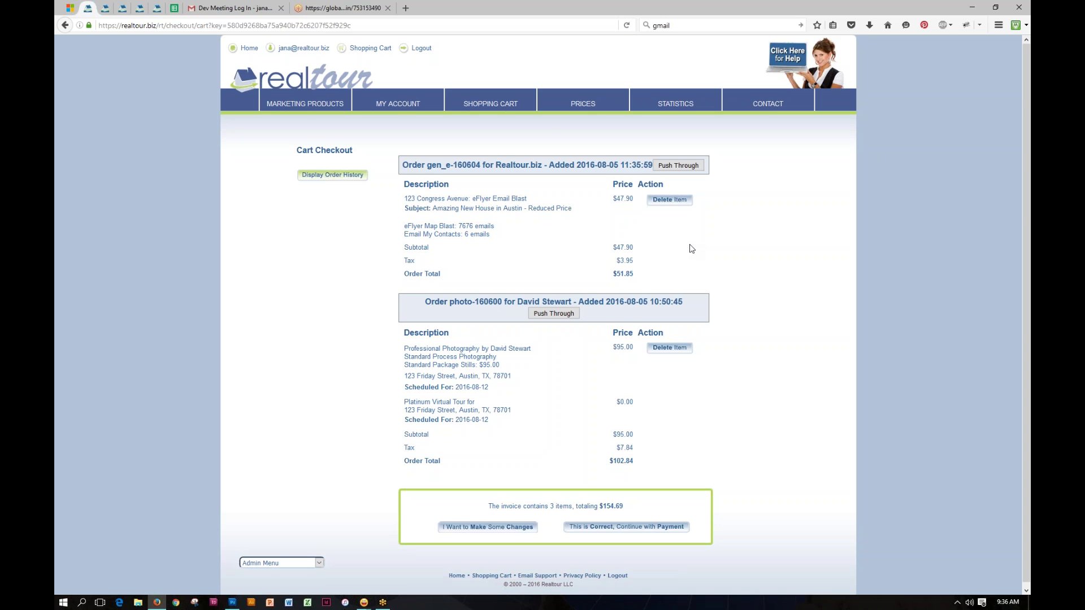
Step: Go back to the Realtour marketing dashboard using the logo
click(301, 76)
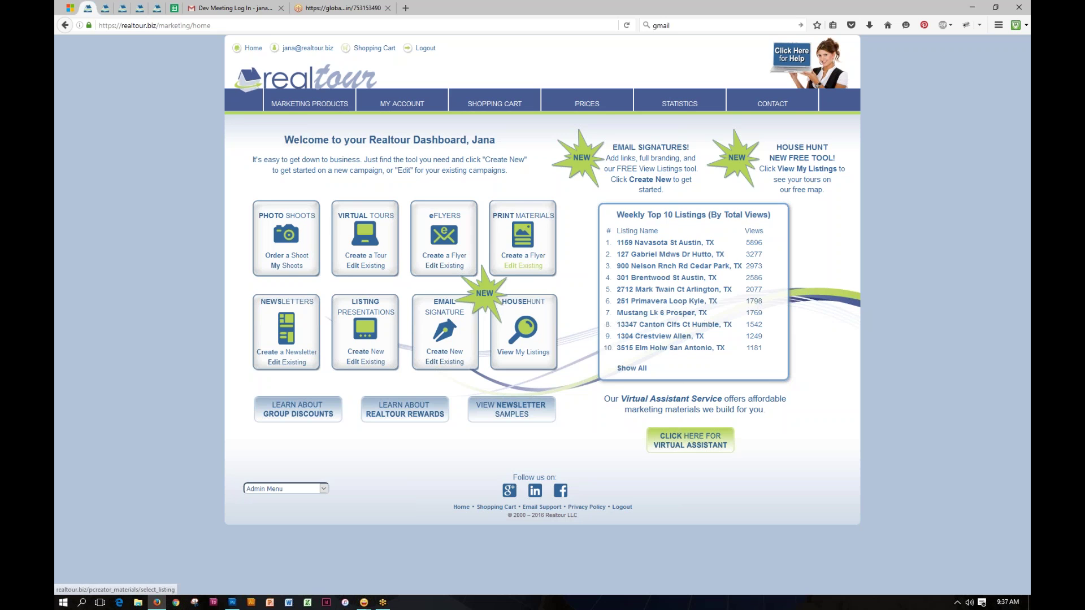
Step: Open the existing print materials and start new print material for 123 Congress Avenue
click(523, 266)
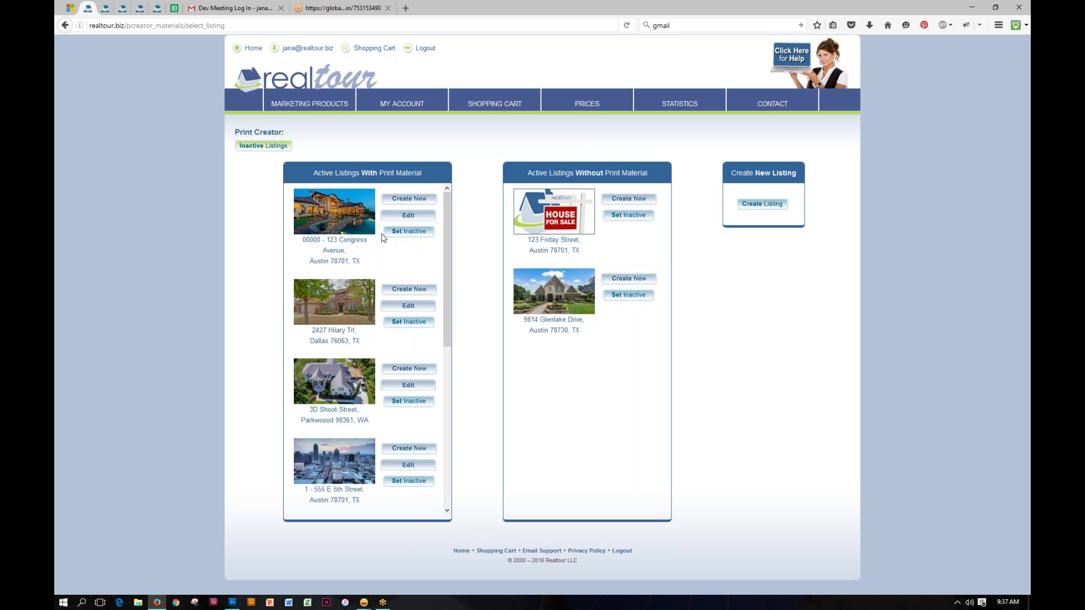
click(310, 193)
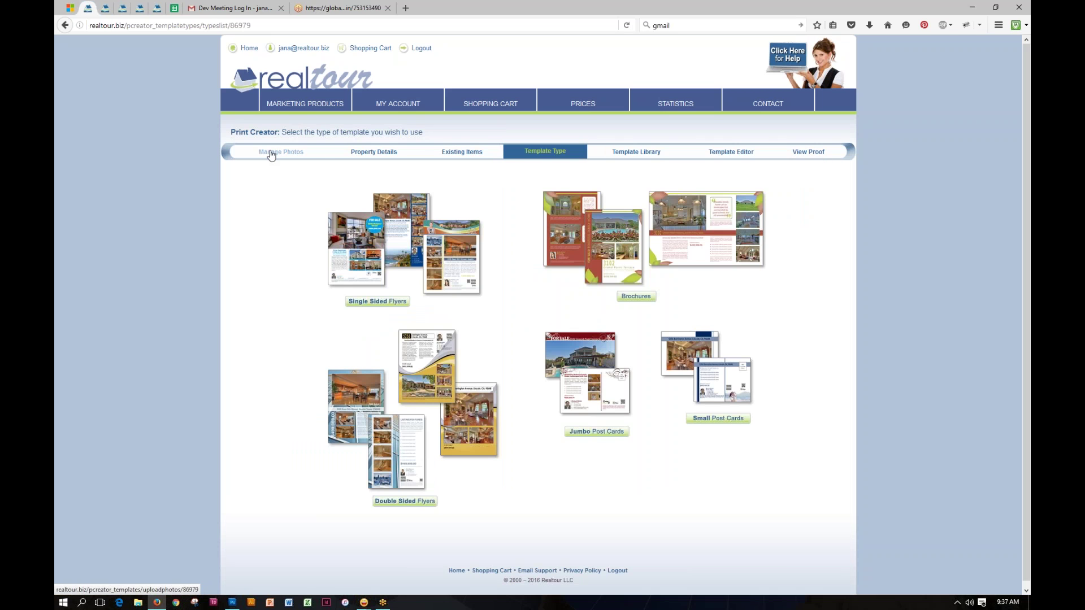
Step: Review the listing's photos and property details, then browse Single Sided Flyer templates
click(271, 153)
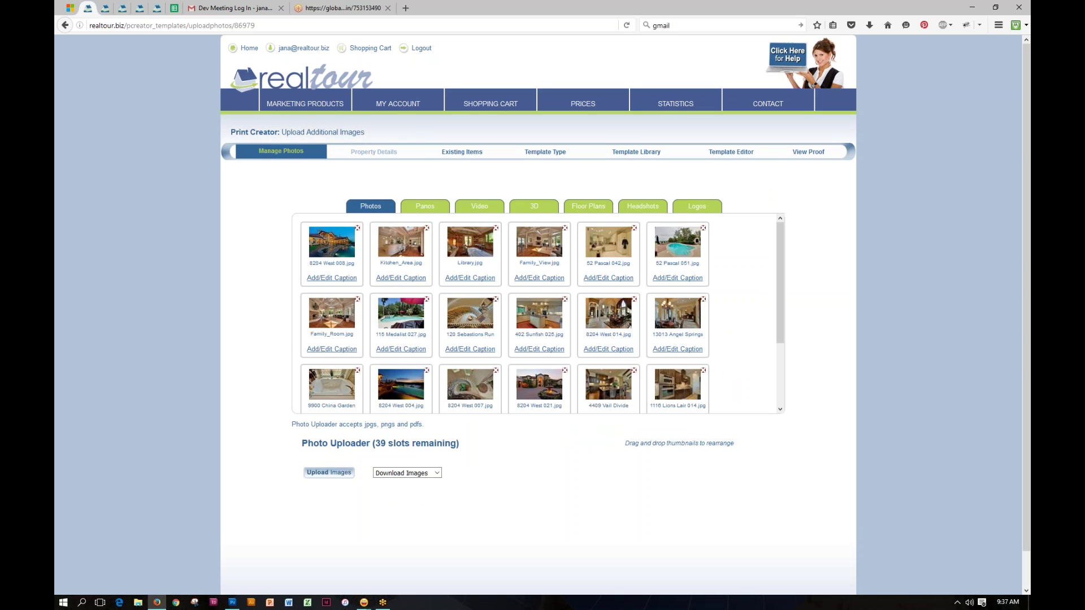
click(364, 153)
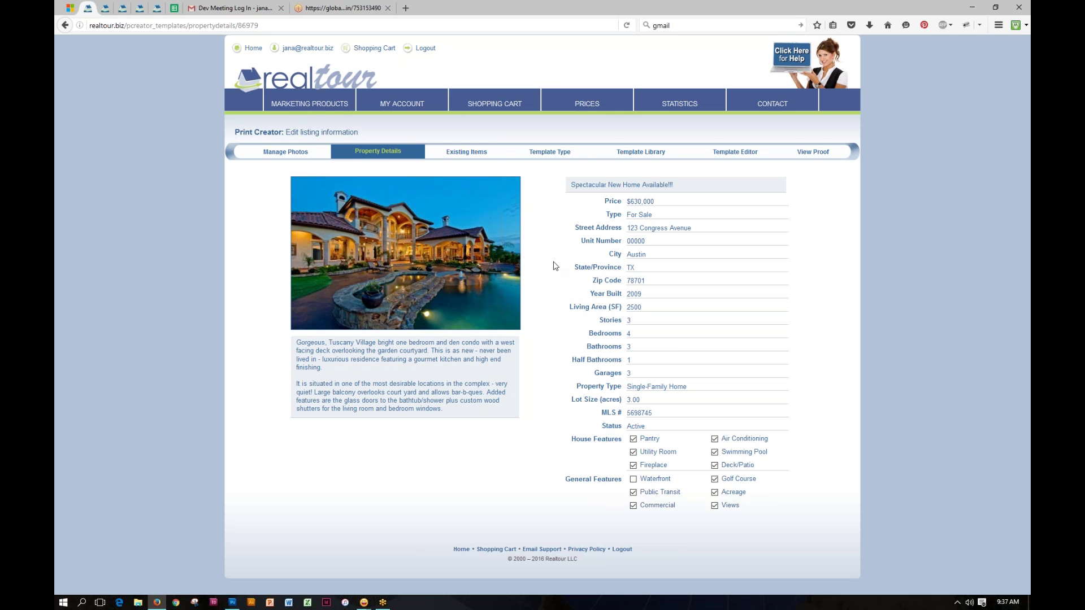
click(552, 154)
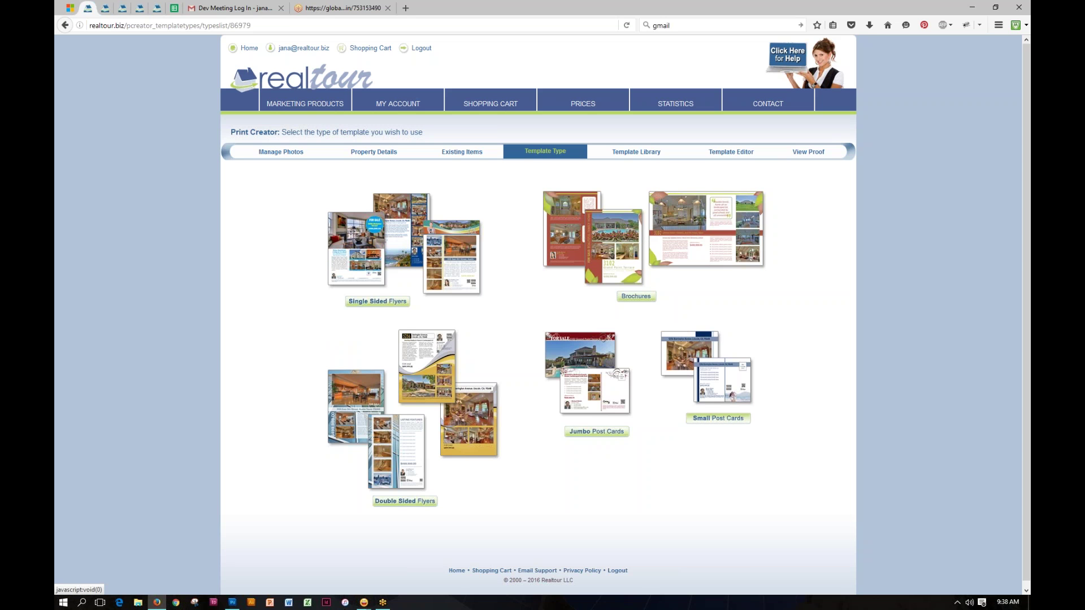
click(376, 303)
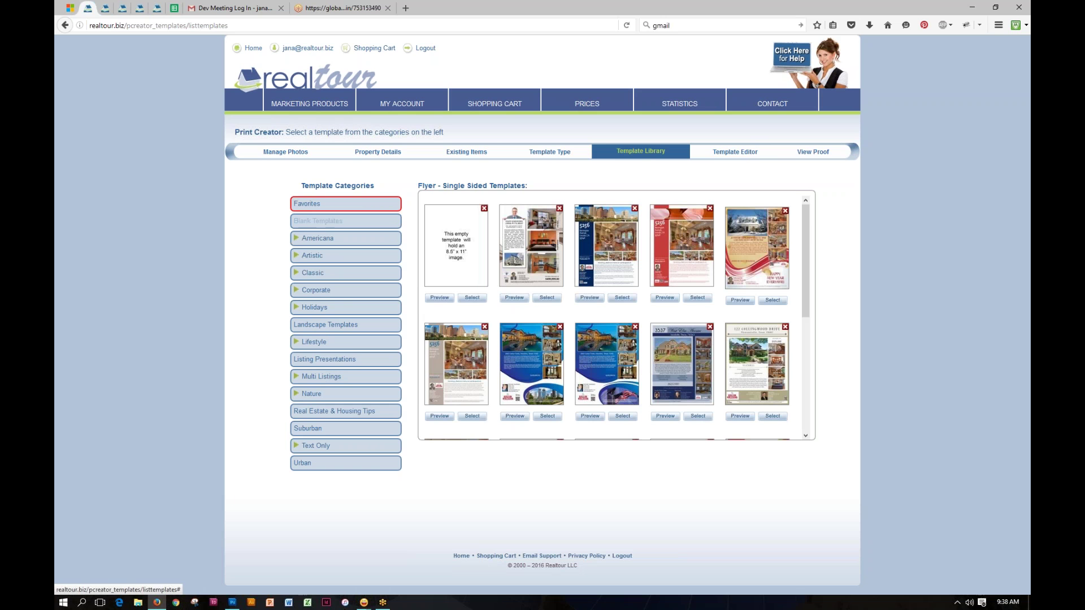
Step: Select the fourth template, the red single-sided flyer
click(696, 298)
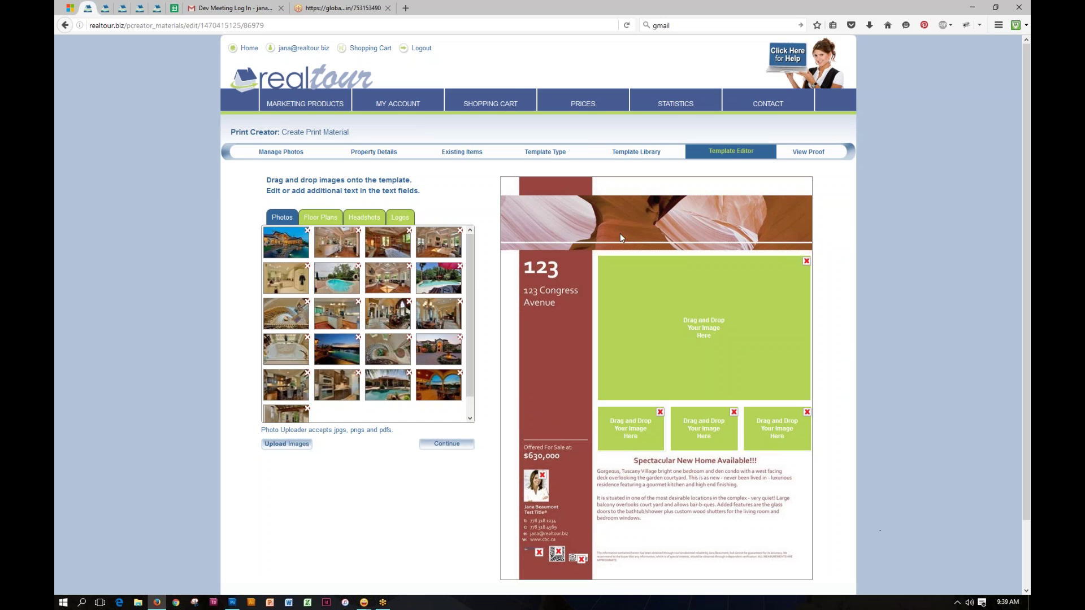
Step: Place the pool photo in the flyer's large slot and interior photos in the three small slots
mouse_move(373, 288)
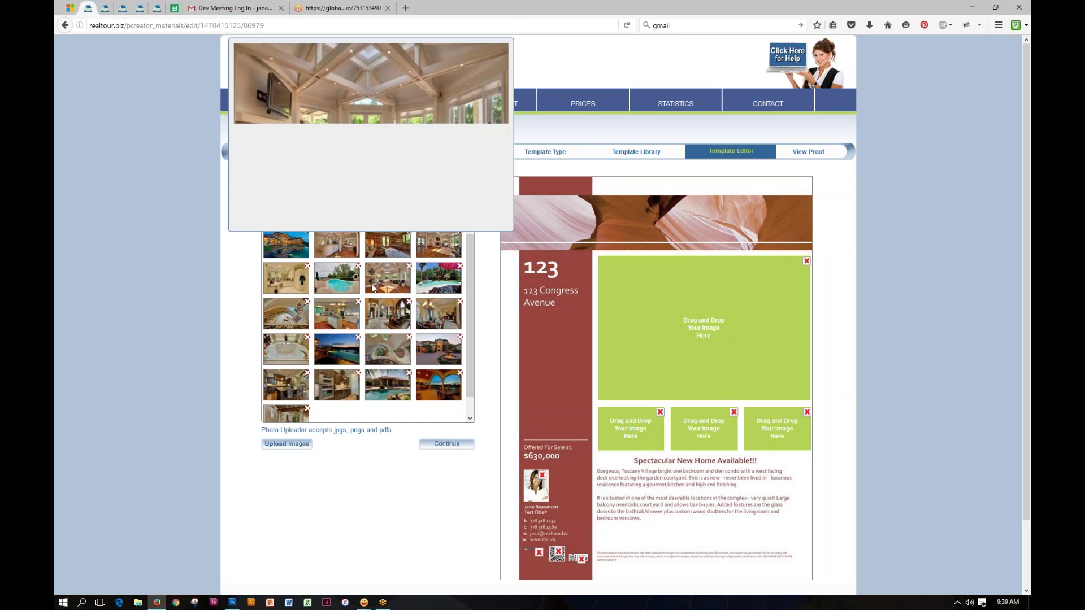
drag(337, 278, 637, 315)
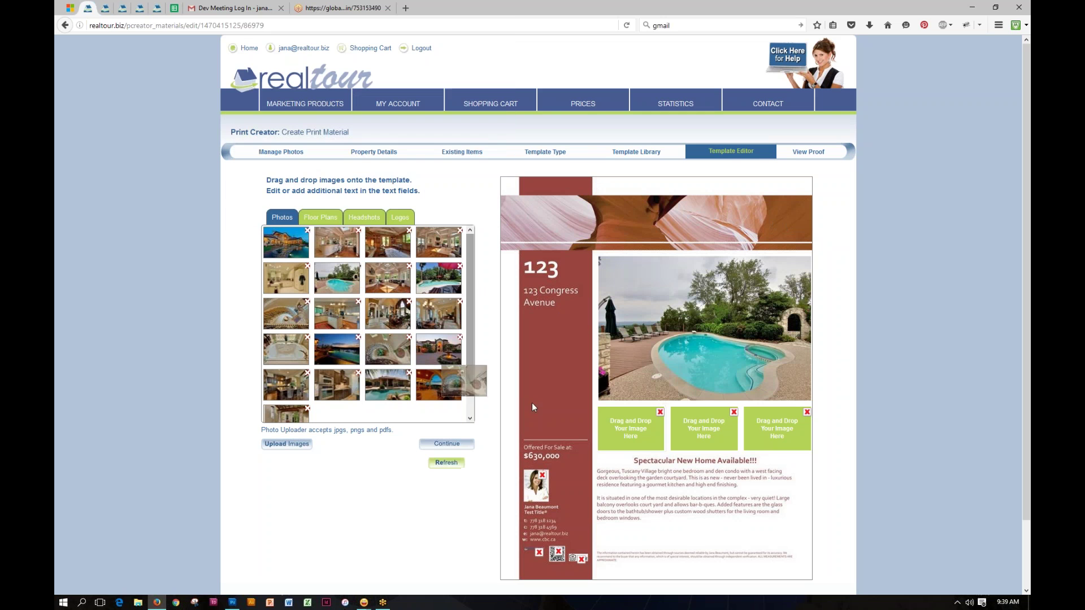
drag(337, 384, 697, 431)
drag(292, 381, 766, 414)
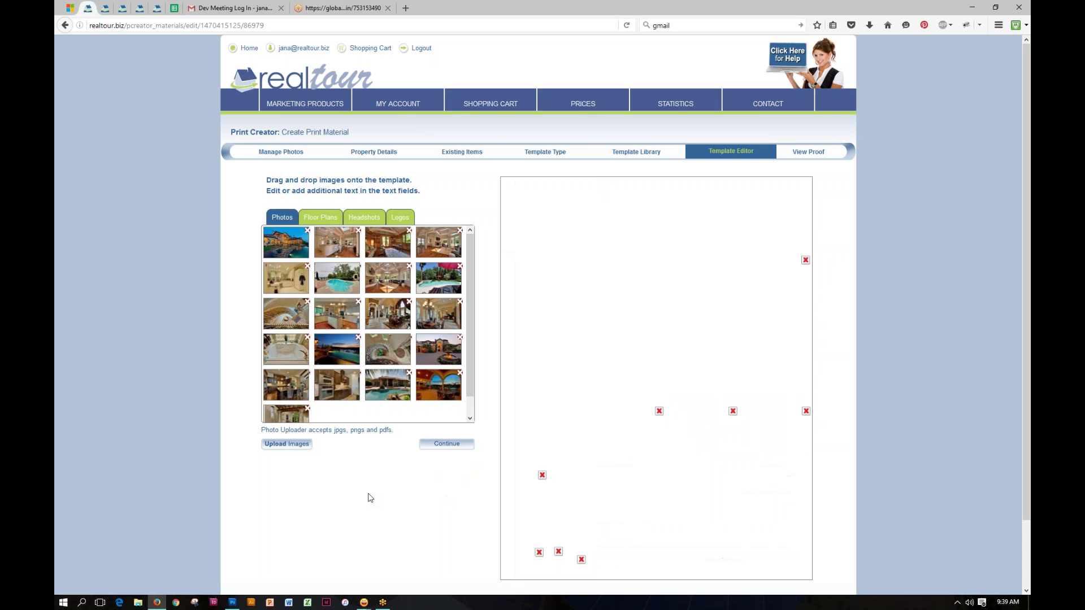
Step: Display the finished flyer proof and scroll through it
click(808, 152)
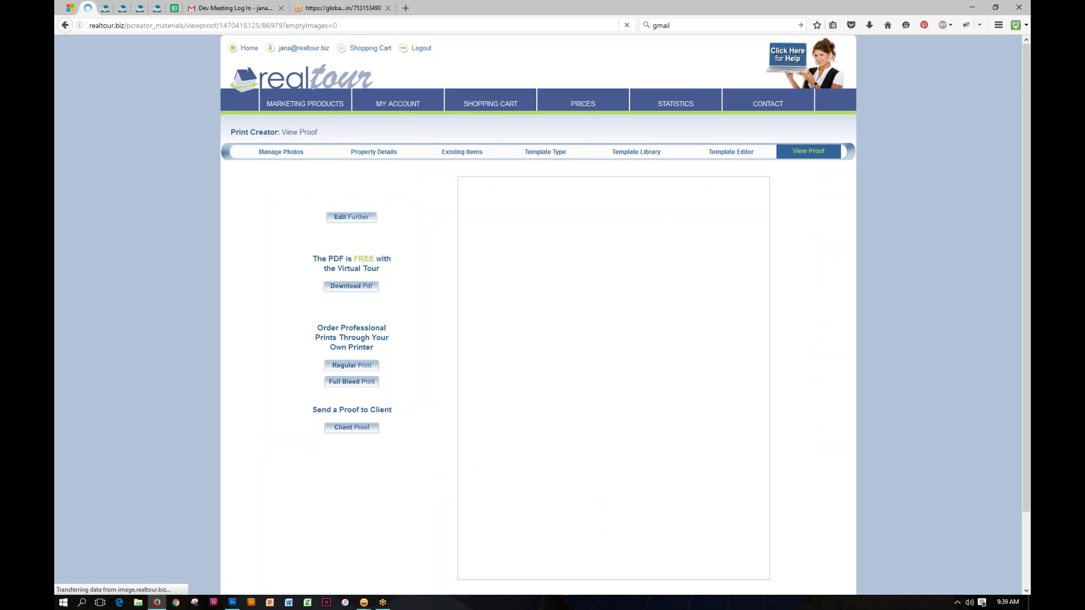
scroll(825, 310, down, 3)
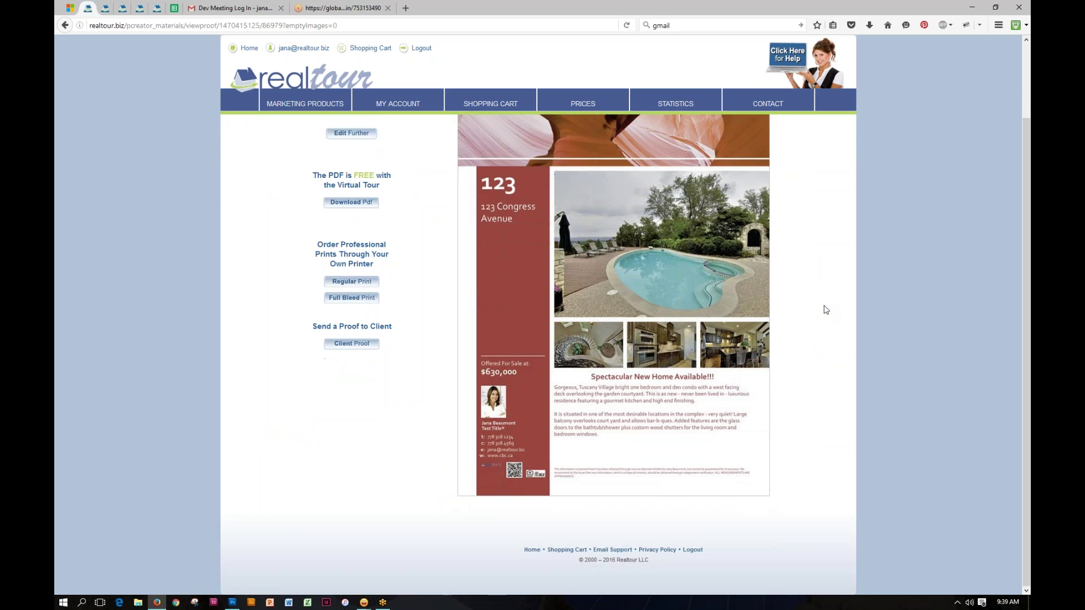
scroll(826, 310, up, 3)
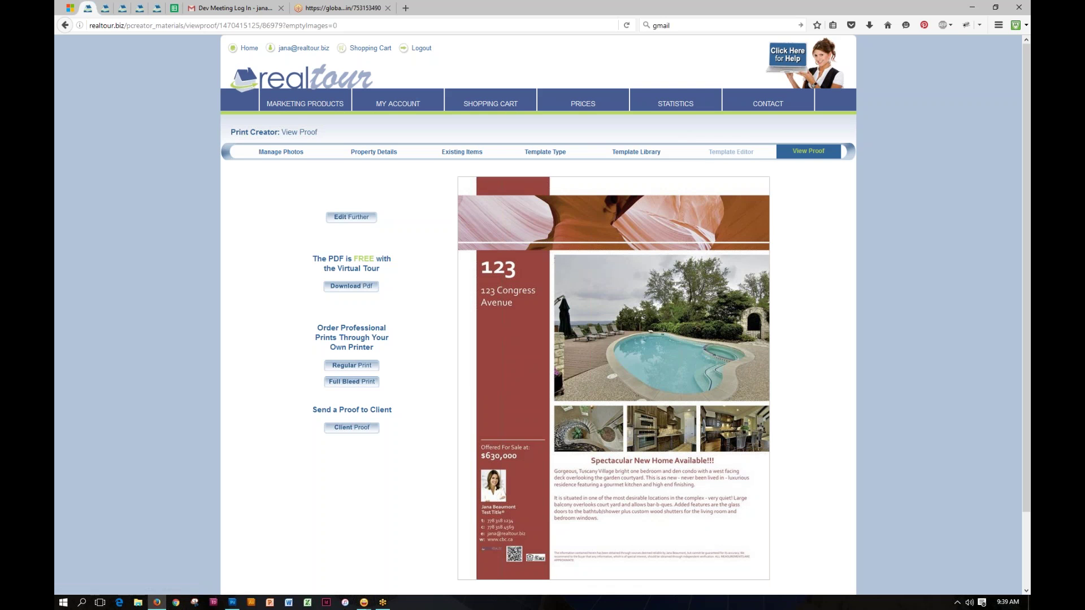
Step: Go back from the proof to editing the 123 Congress Avenue flyer template
click(733, 151)
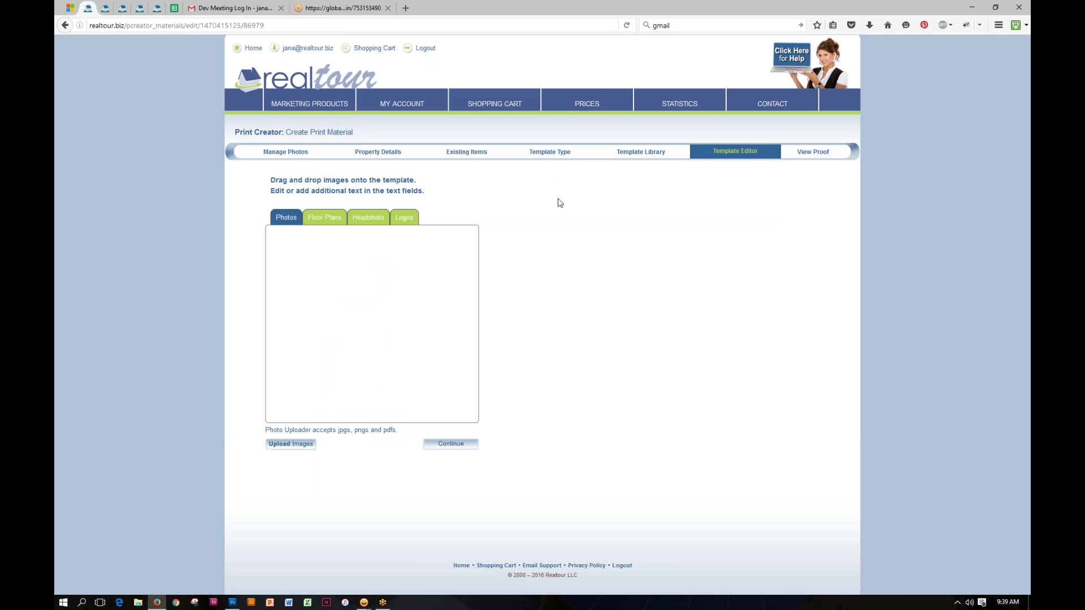
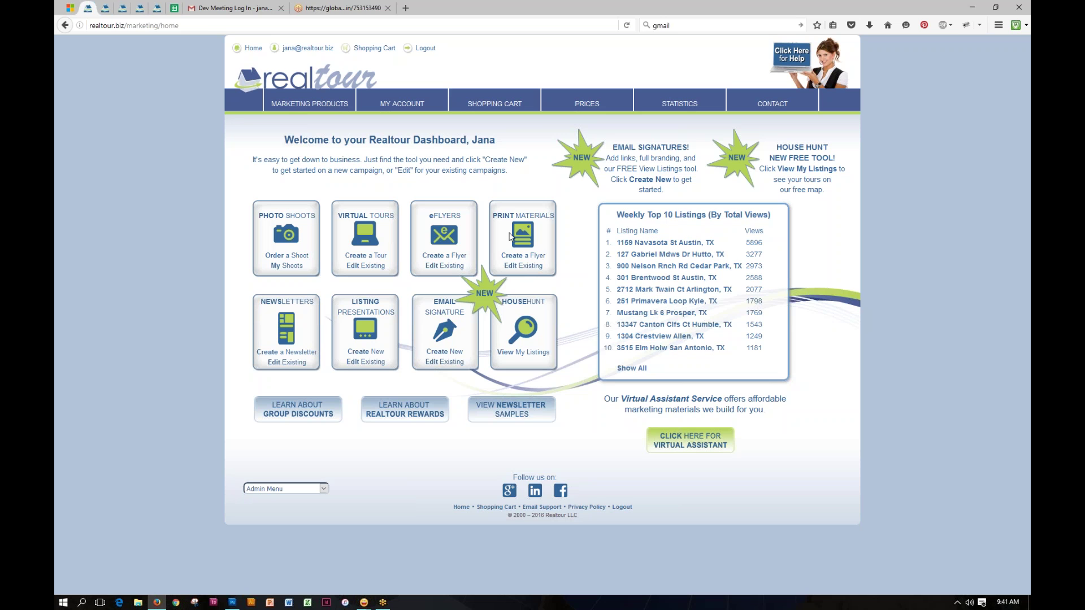
Step: Delete the eFlyer email blast order and the photography order, leaving the cart empty
click(500, 119)
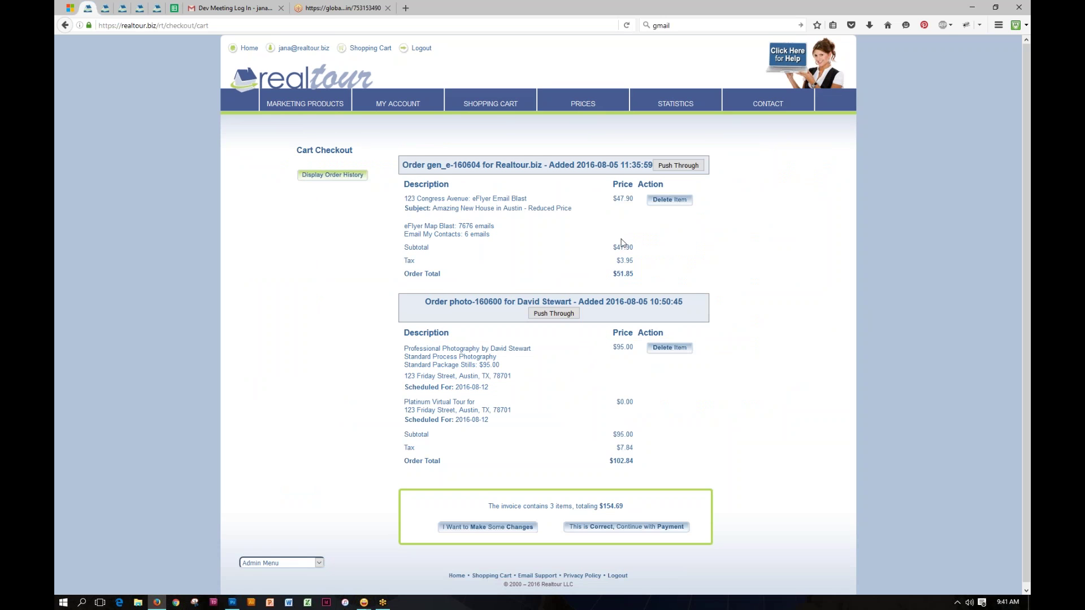
click(669, 201)
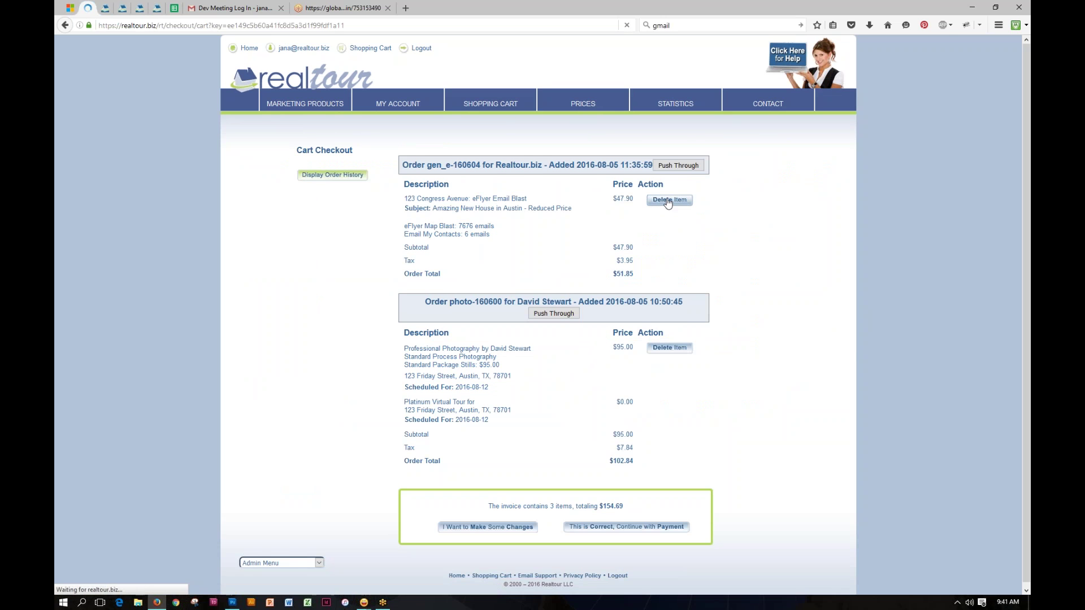
click(682, 211)
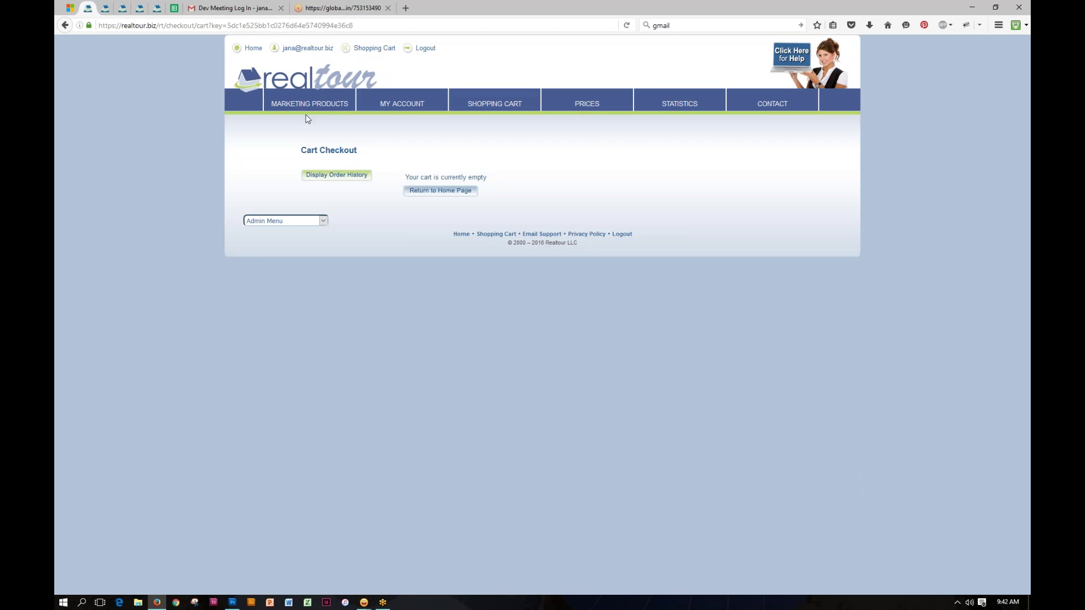
Step: Look over the Virtual Tours listings under Marketing Products, then return to the welcome dashboard
mouse_move(306, 109)
click(309, 142)
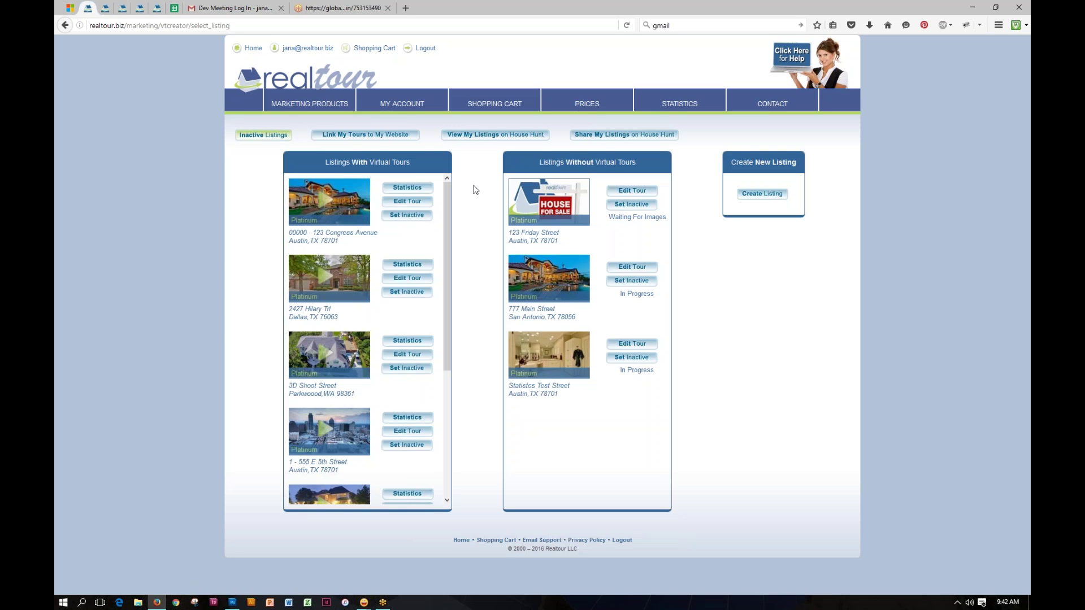
click(309, 82)
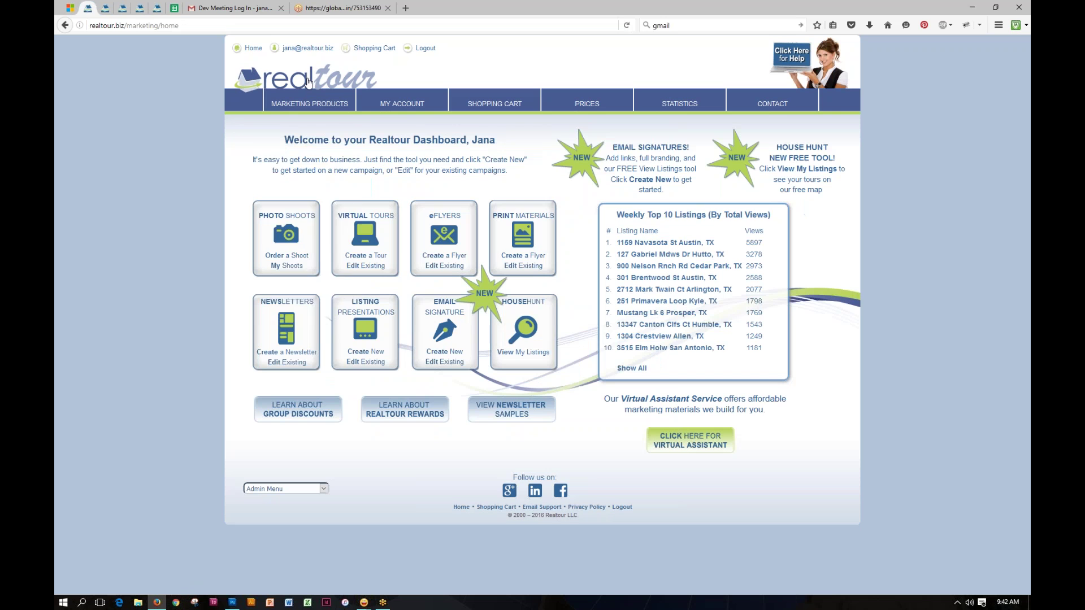
mouse_move(310, 104)
mouse_move(310, 248)
click(454, 258)
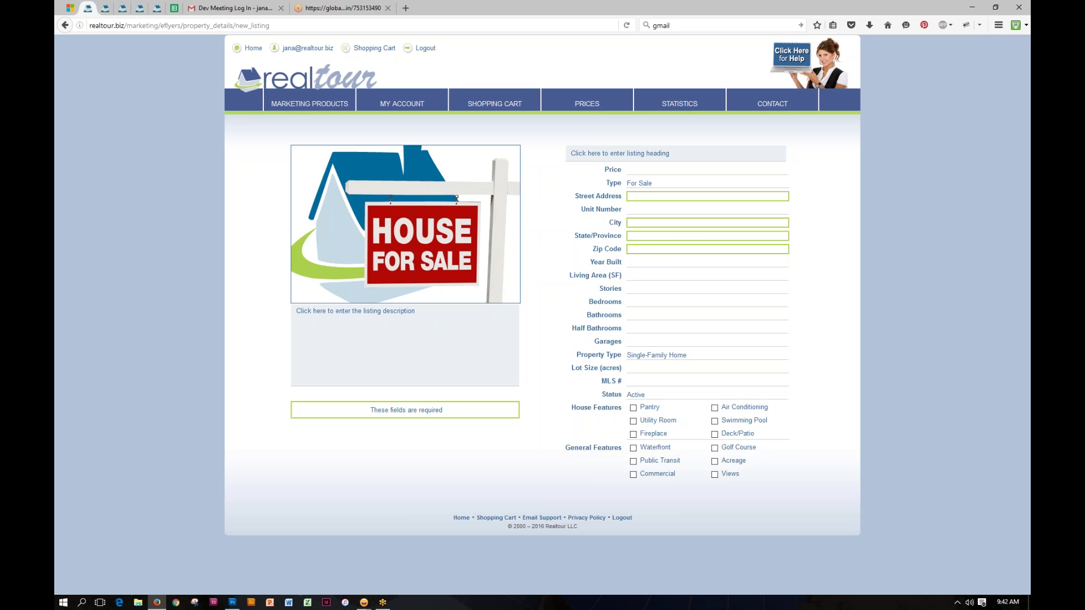
click(308, 78)
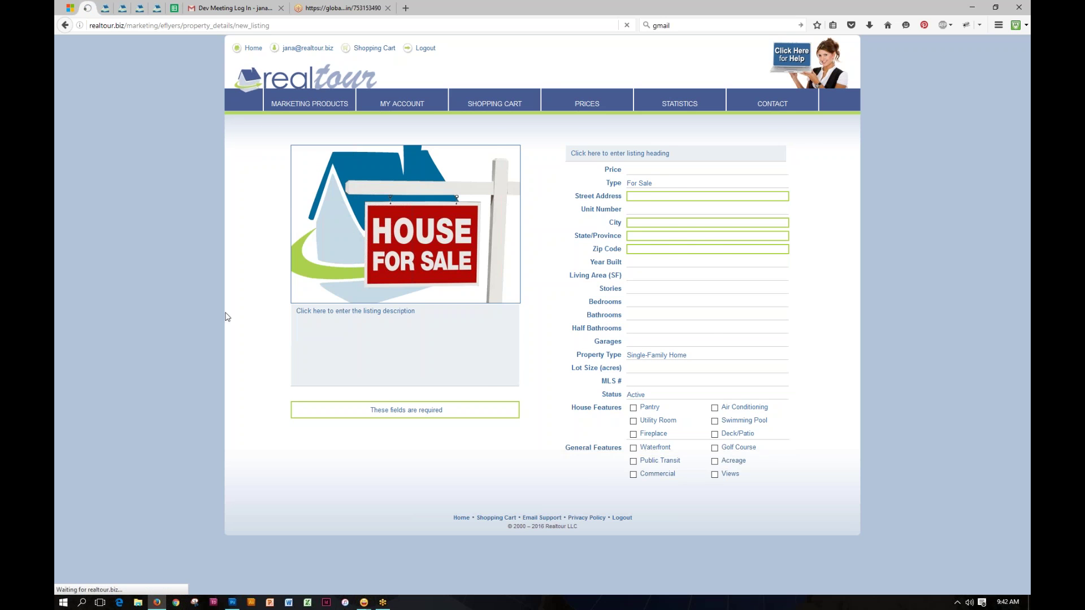